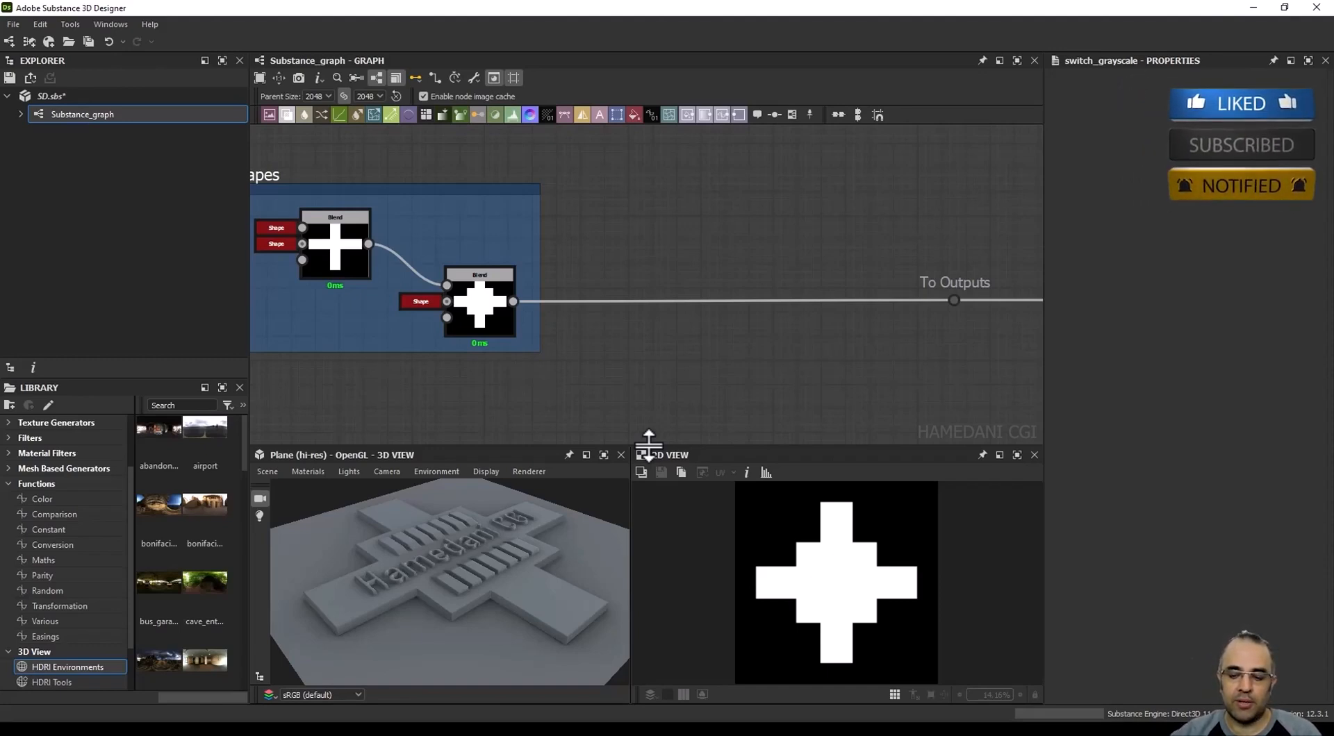
# Step: Insert a Blur node between the last Blend node of the shapes frame and the To Outputs point
pyautogui.scroll(5, 511, 618)
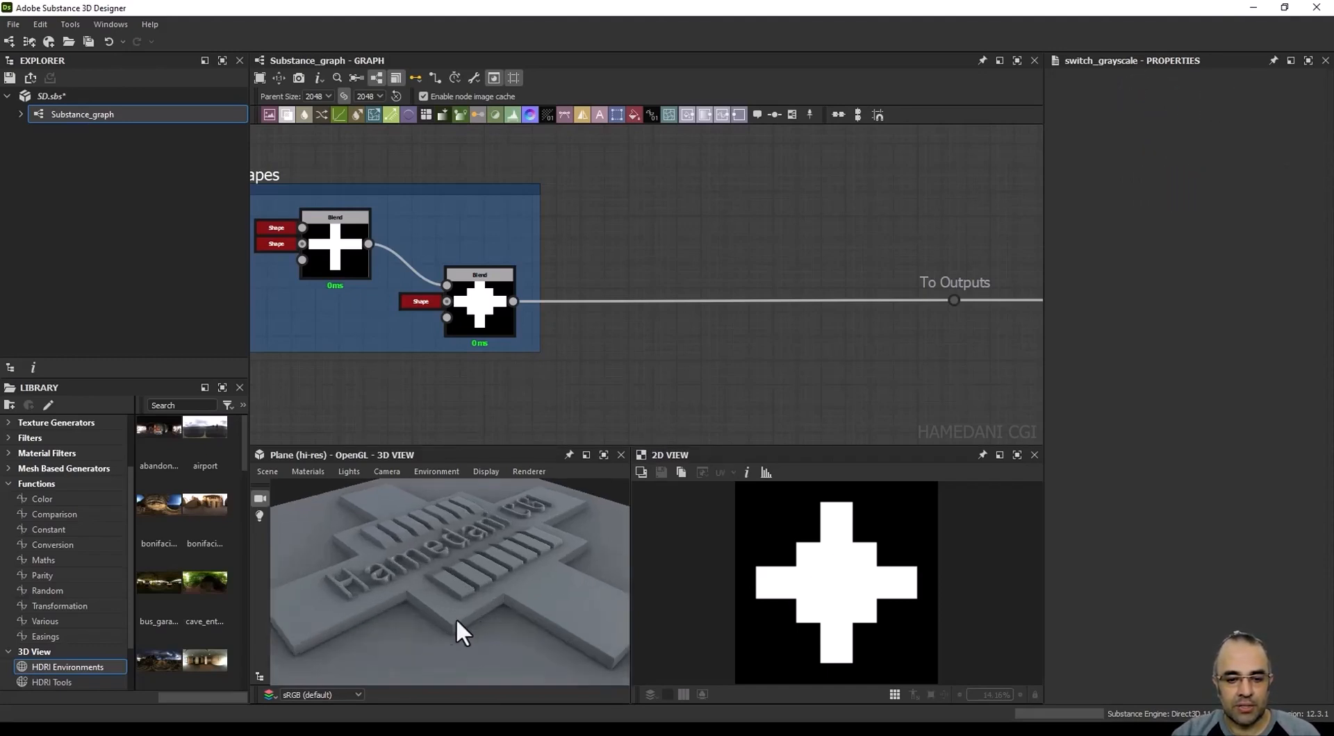
pyautogui.scroll(5, 444, 626)
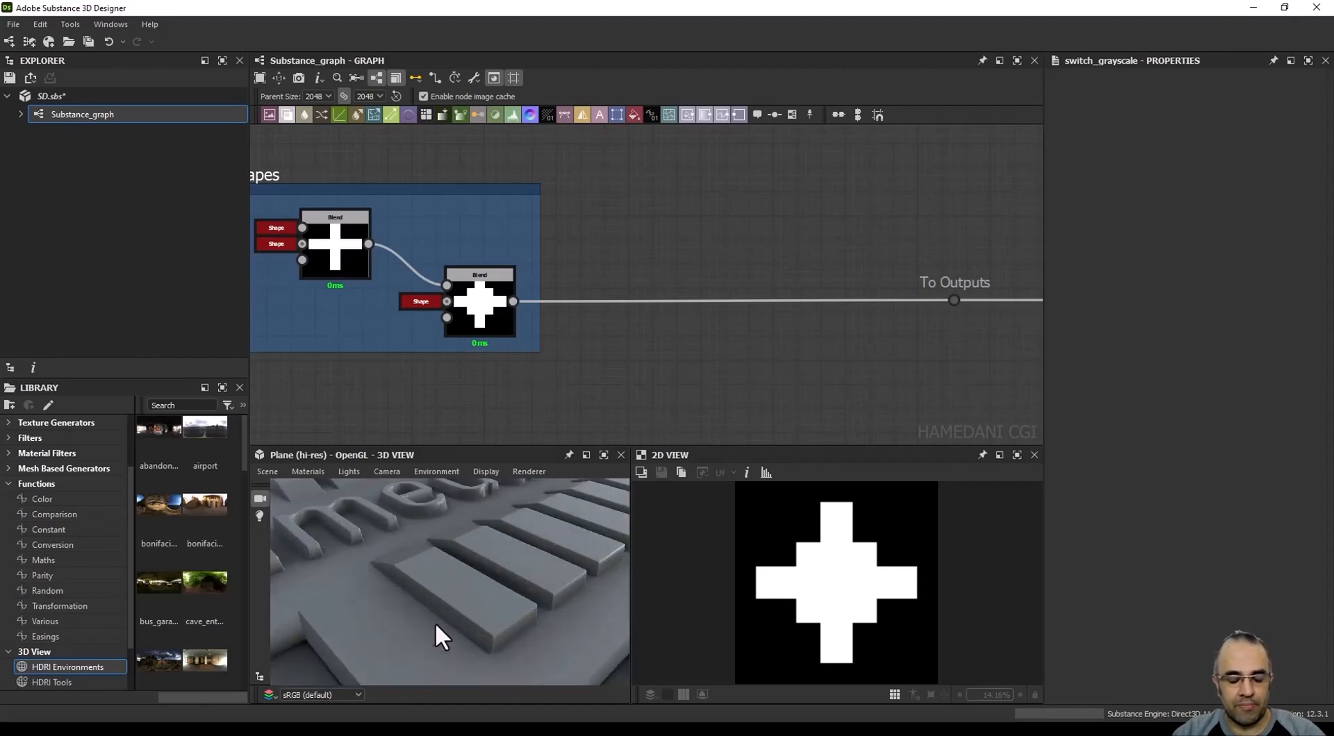
pyautogui.scroll(8, 480, 567)
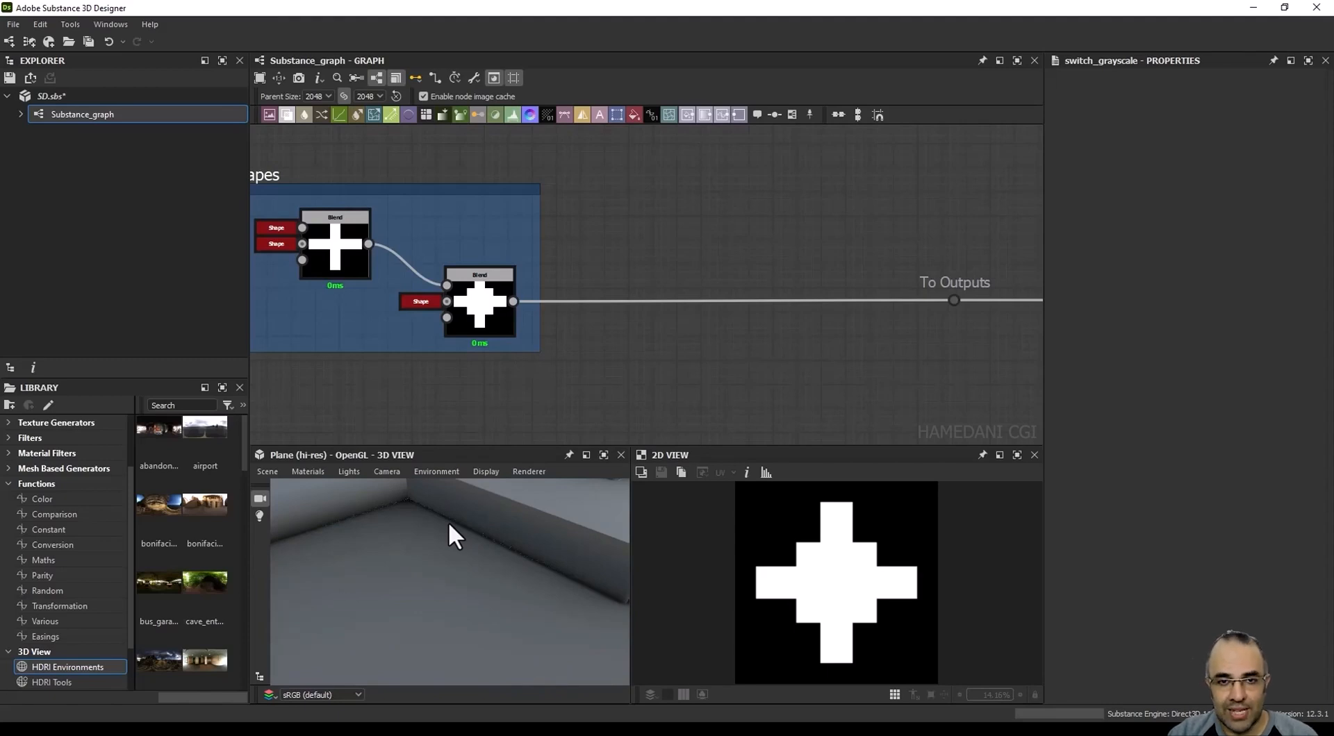
pyautogui.moveTo(579, 354); pyautogui.dragTo(555, 339, button='middle')
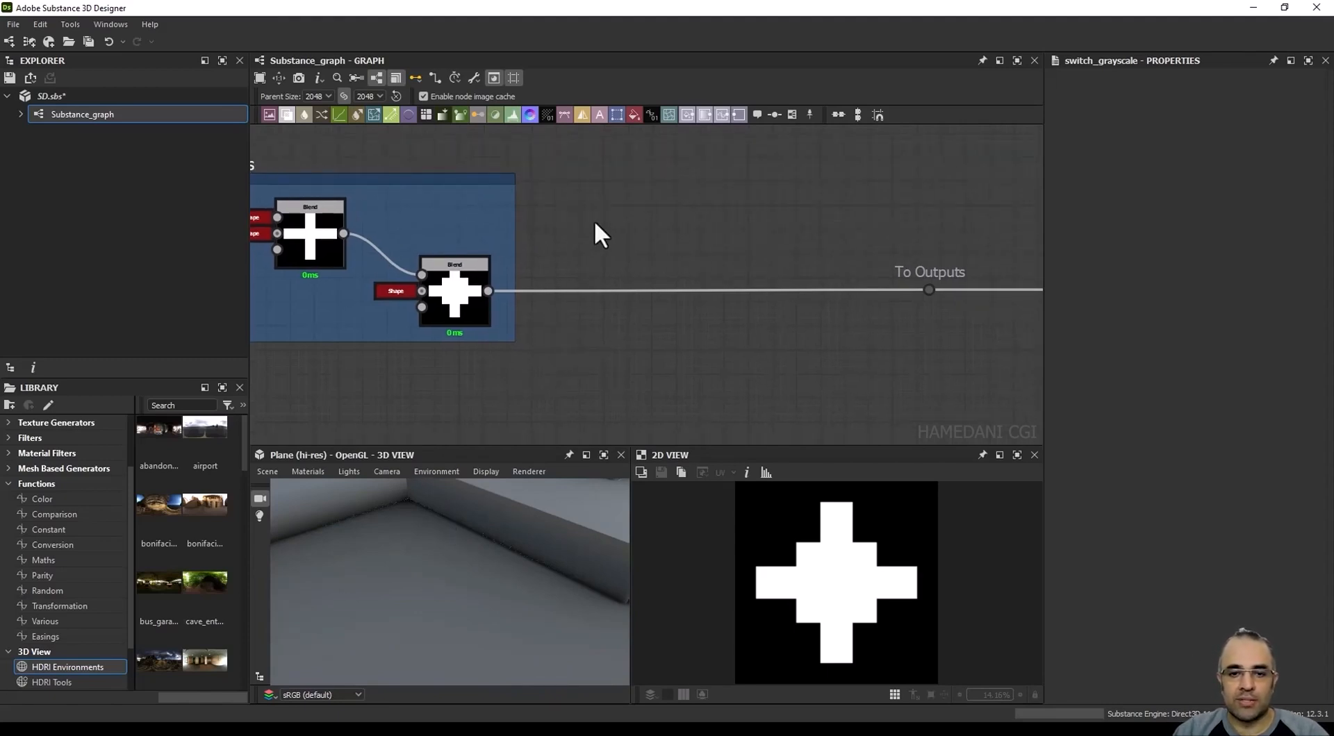
pyautogui.press('space')
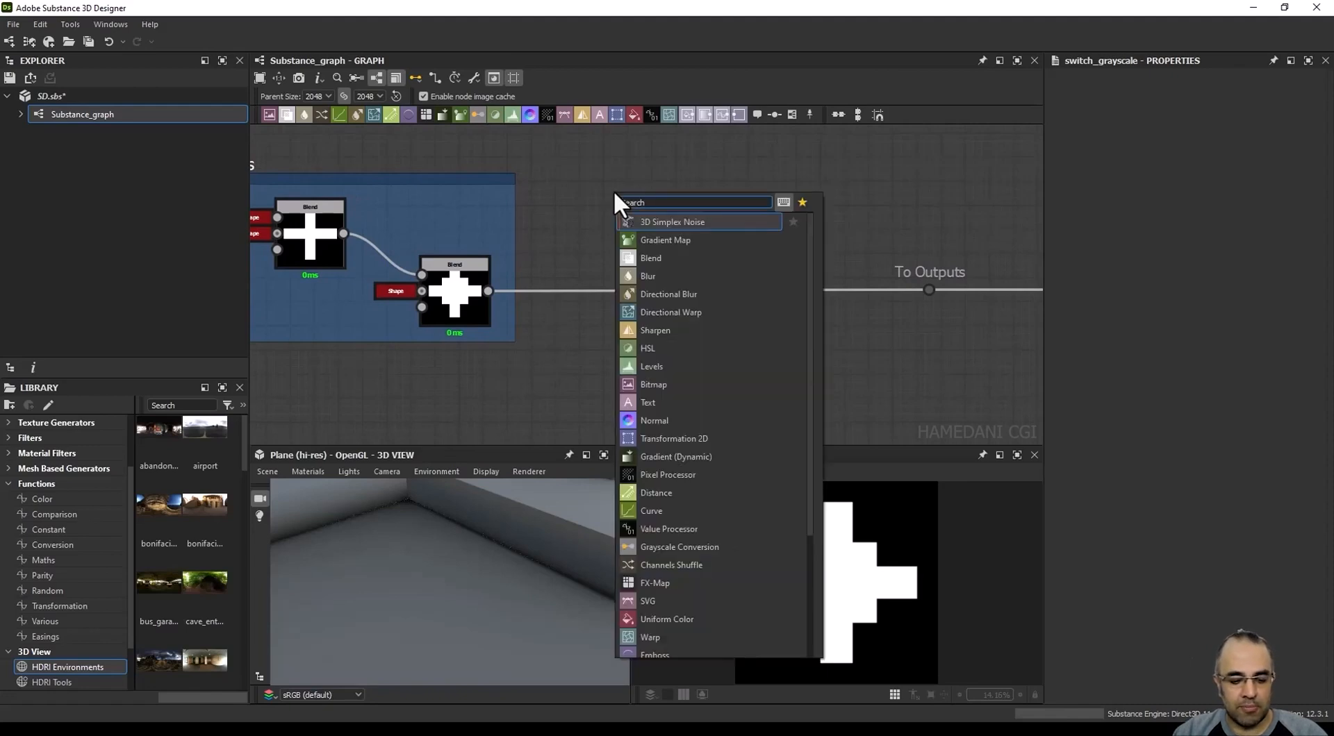
pyautogui.write('blu')
pyautogui.press('Return')
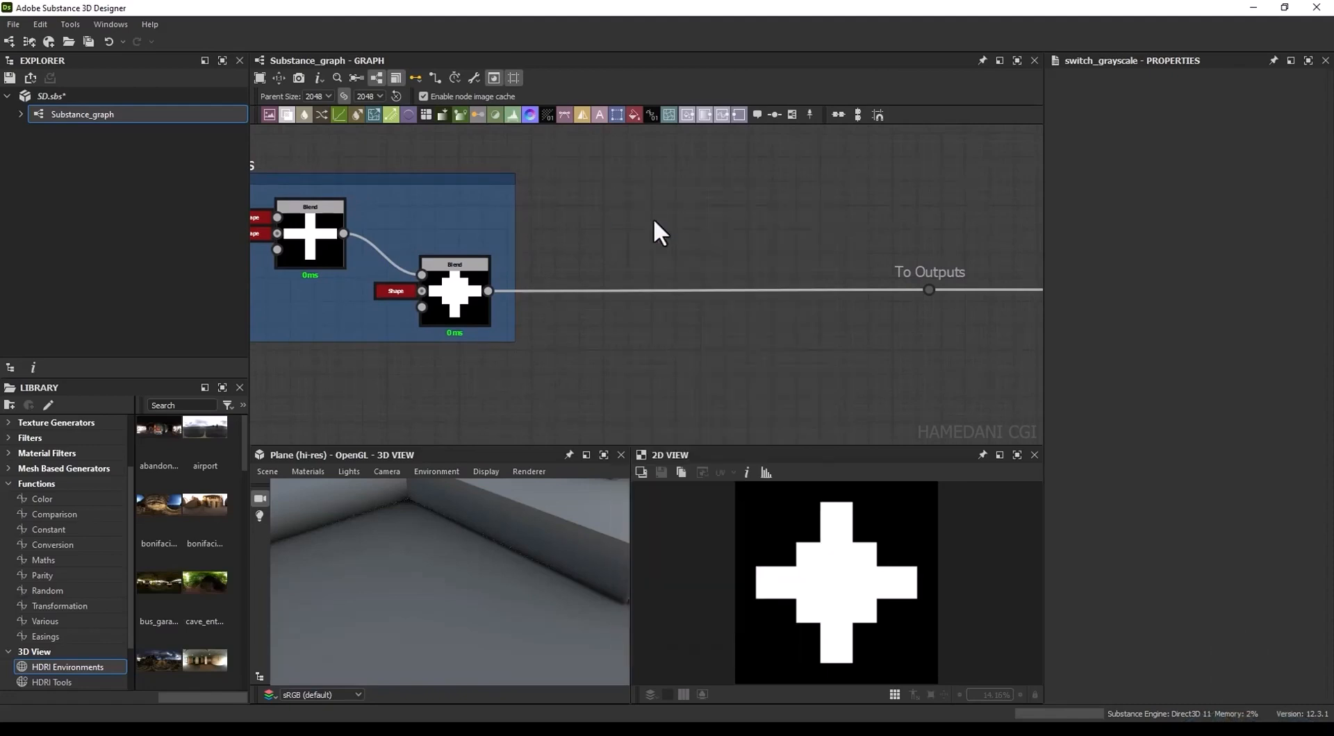
pyautogui.moveTo(489, 291); pyautogui.dragTo(929, 290)
# Step: Set the Blur node's Intensity to 0
pyautogui.scroll(-4, 531, 548)
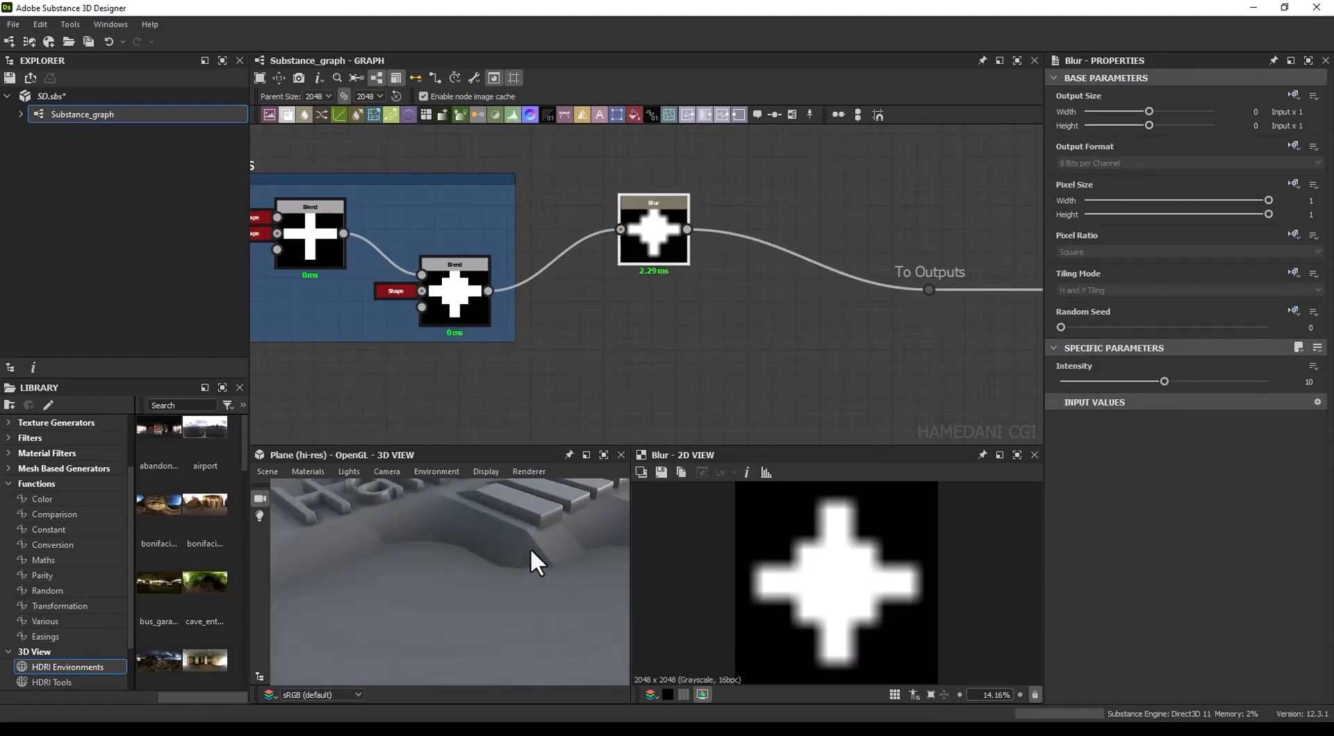
pyautogui.moveTo(531, 548); pyautogui.dragTo(499, 578)
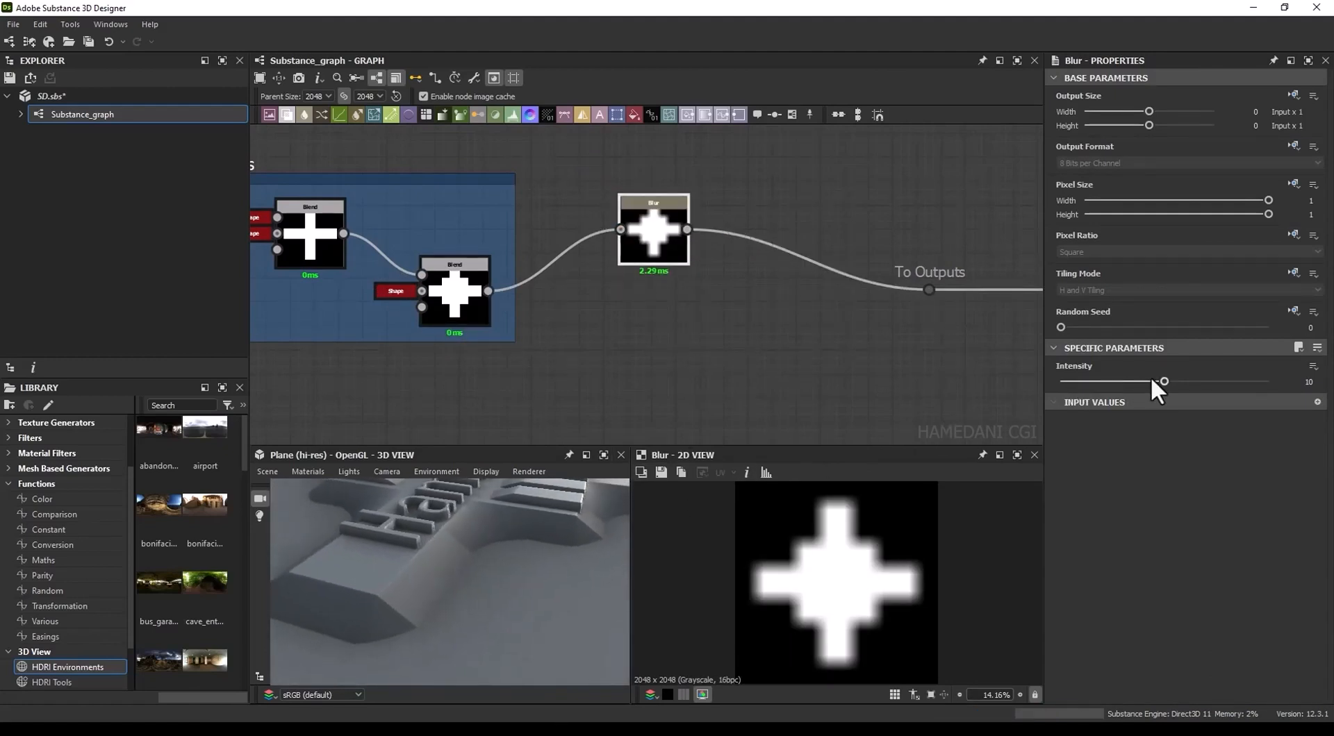
pyautogui.moveTo(1150, 381); pyautogui.dragTo(1058, 382)
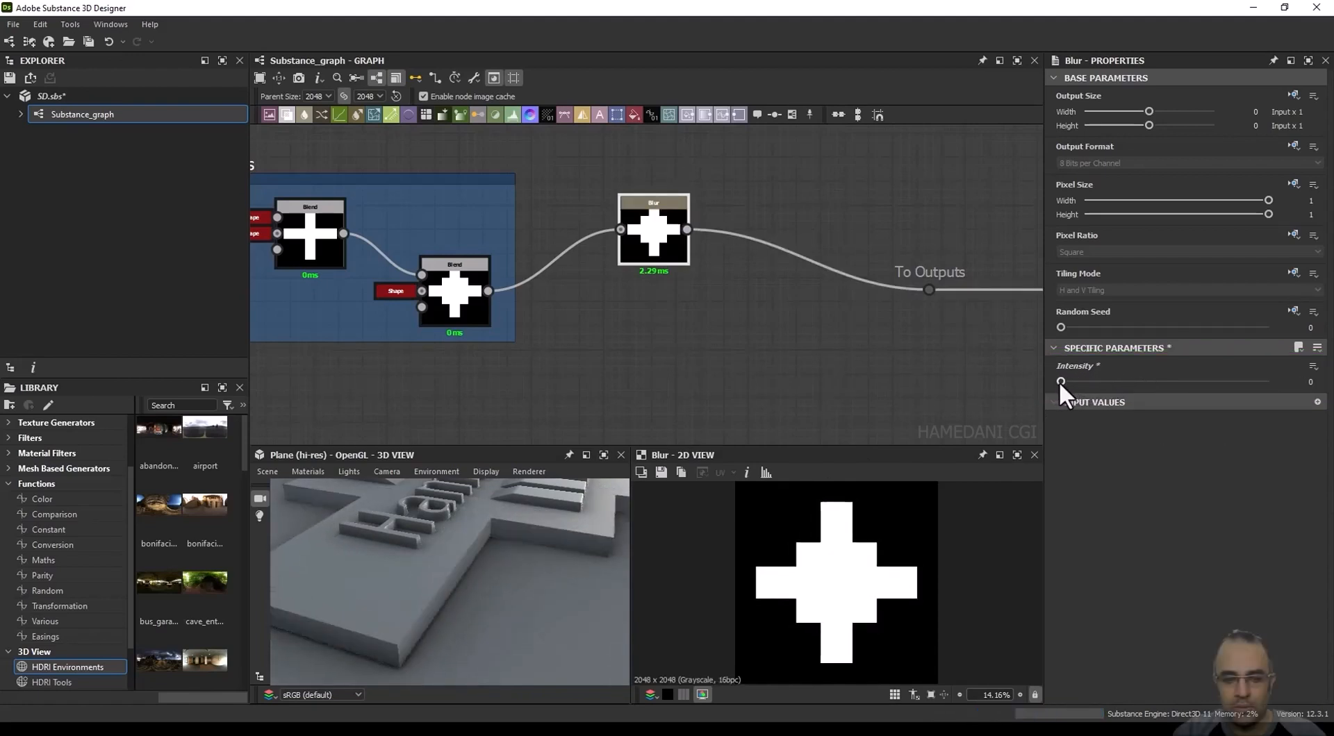
pyautogui.scroll(5, 520, 565)
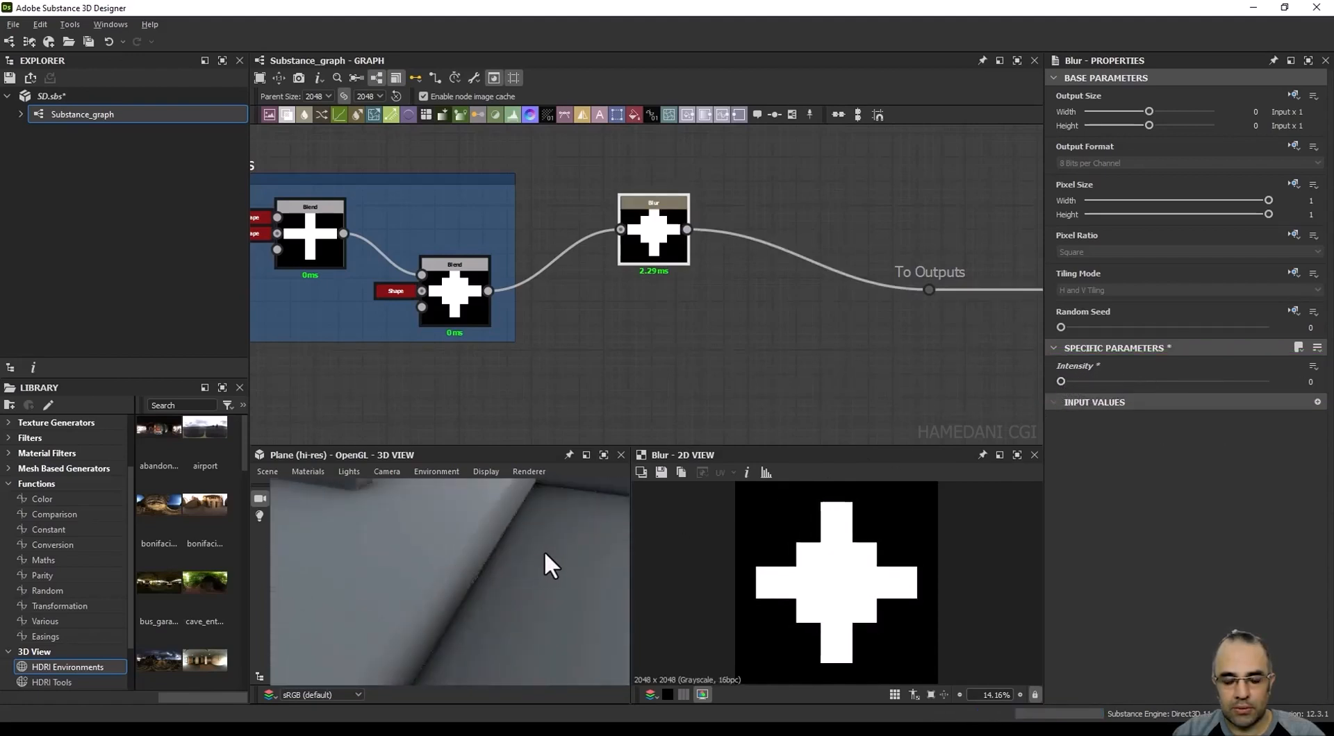
pyautogui.moveTo(545, 560); pyautogui.dragTo(503, 535)
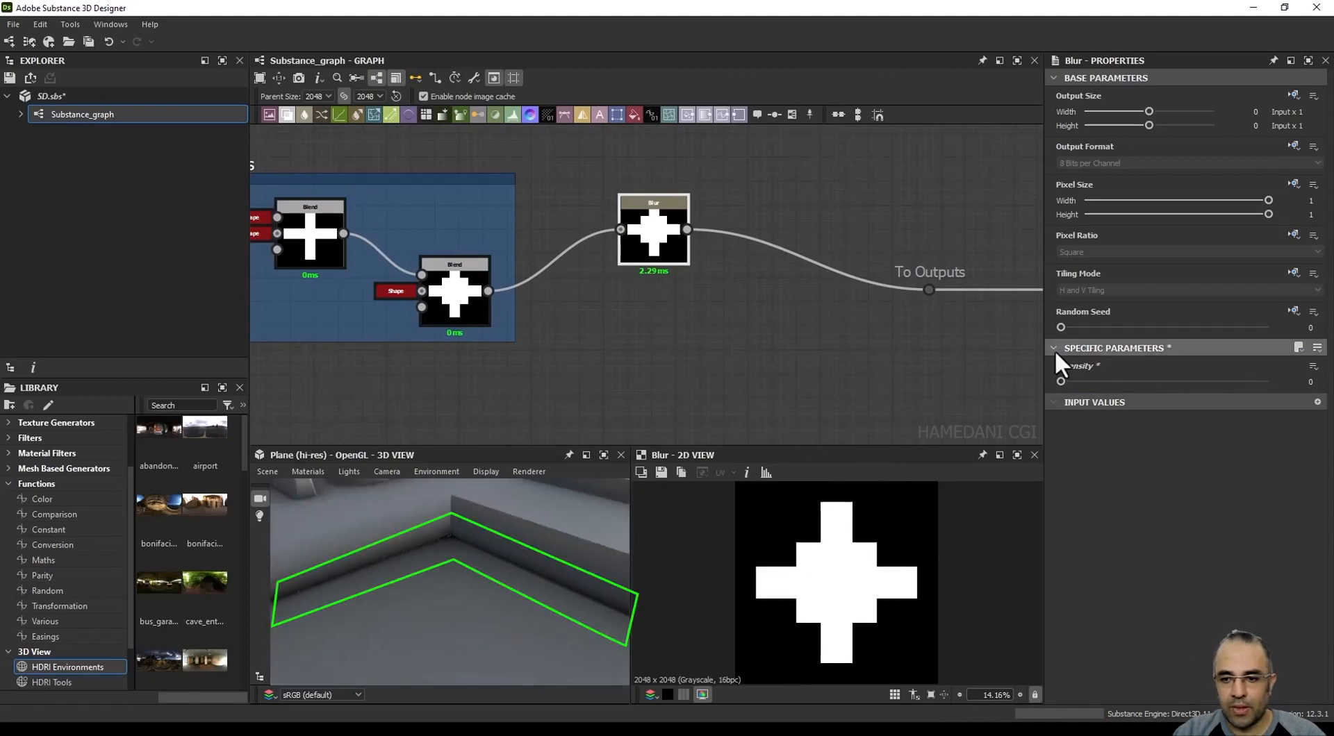
# Step: Set the Blur node's Intensity to 0.33
pyautogui.moveTo(1060, 377); pyautogui.dragTo(1063, 377)
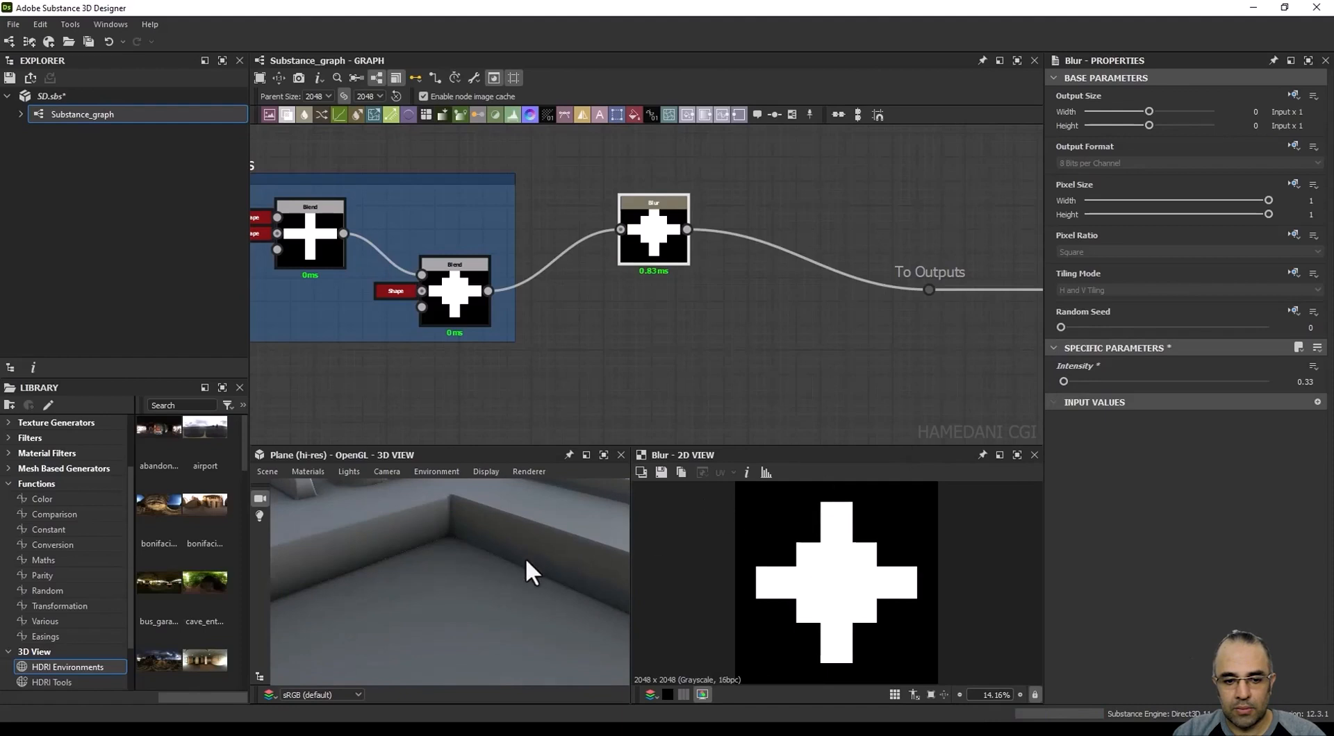
pyautogui.scroll(-5, 526, 557)
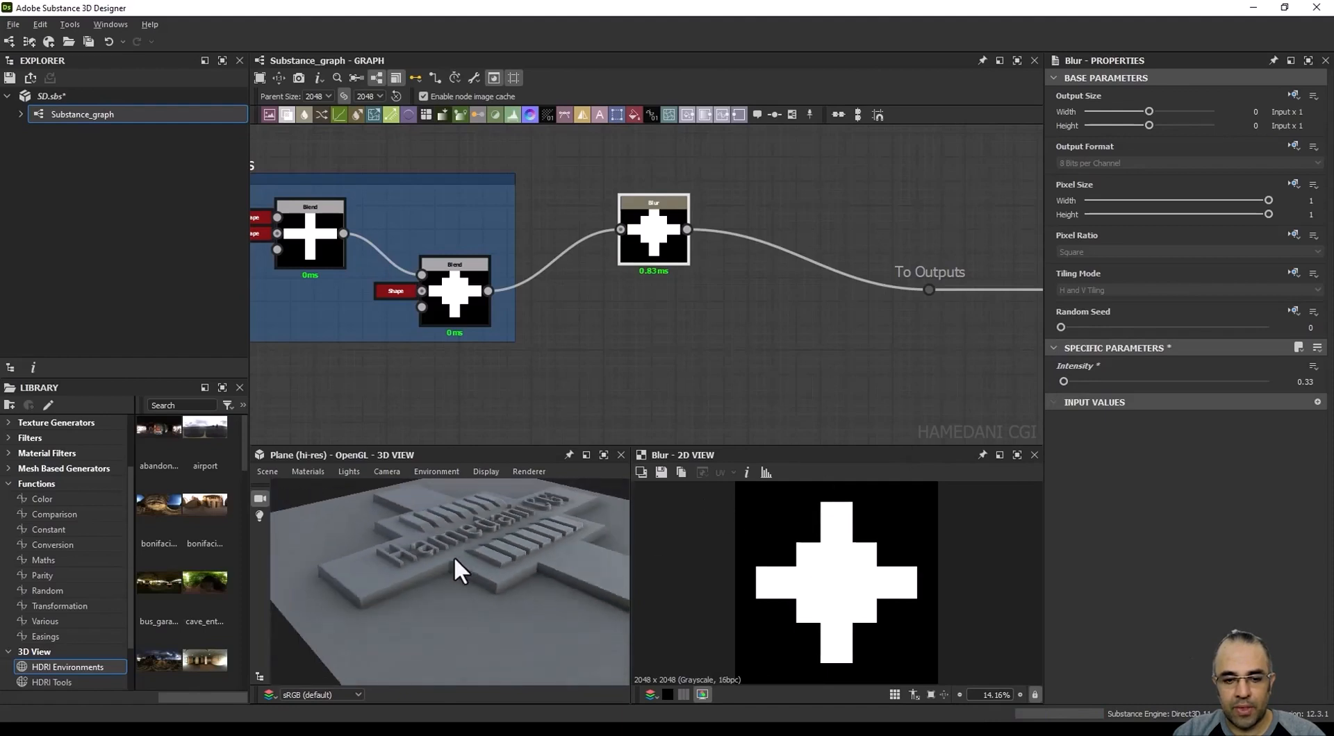
pyautogui.moveTo(453, 556); pyautogui.dragTo(528, 549)
# Step: Replace the Blur node with a Blur HQ Grayscale node linked between the last Blend node and the To Outputs point
pyautogui.press('Delete')
pyautogui.press('space')
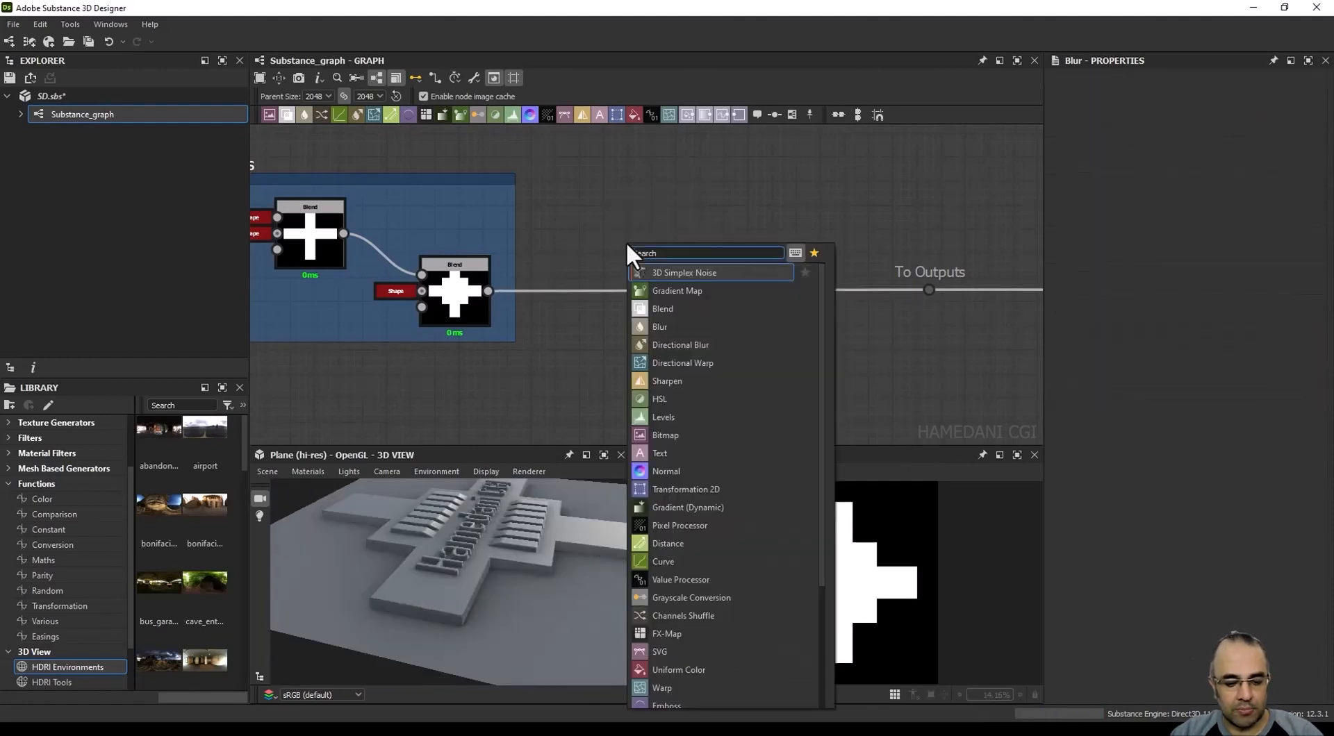
pyautogui.write('blu')
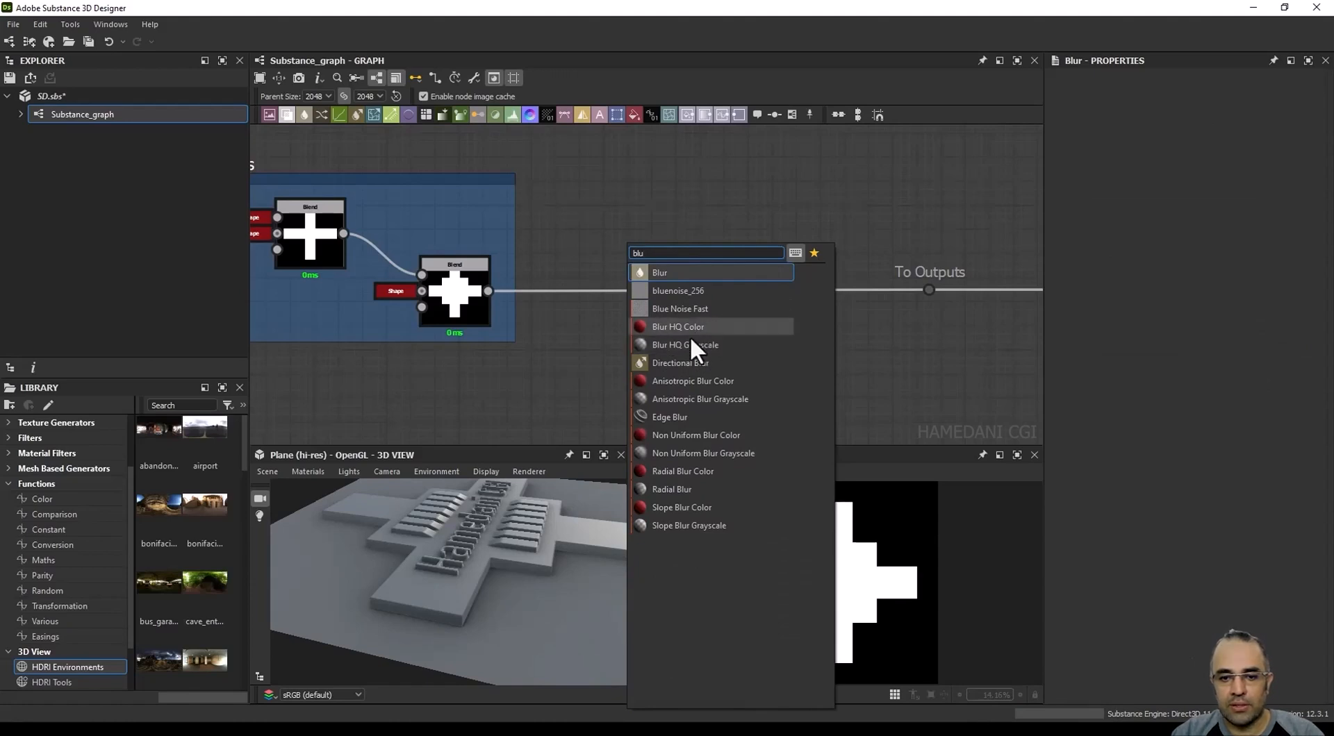
pyautogui.press('Escape')
pyautogui.moveTo(489, 291); pyautogui.dragTo(927, 290)
pyautogui.moveTo(610, 257); pyautogui.dragTo(682, 309)
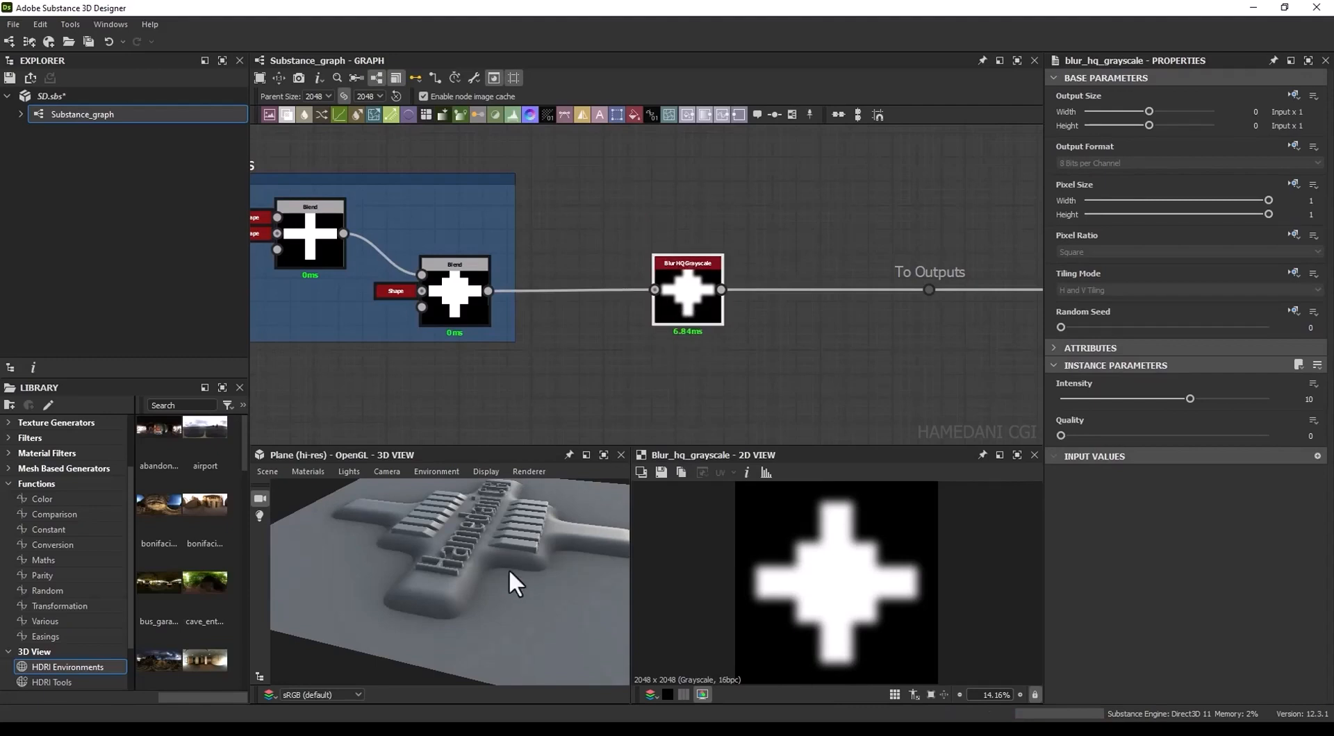
# Step: Set the Blur HQ Grayscale node's Intensity to 0.64
pyautogui.moveTo(1066, 398); pyautogui.dragTo(1069, 398)
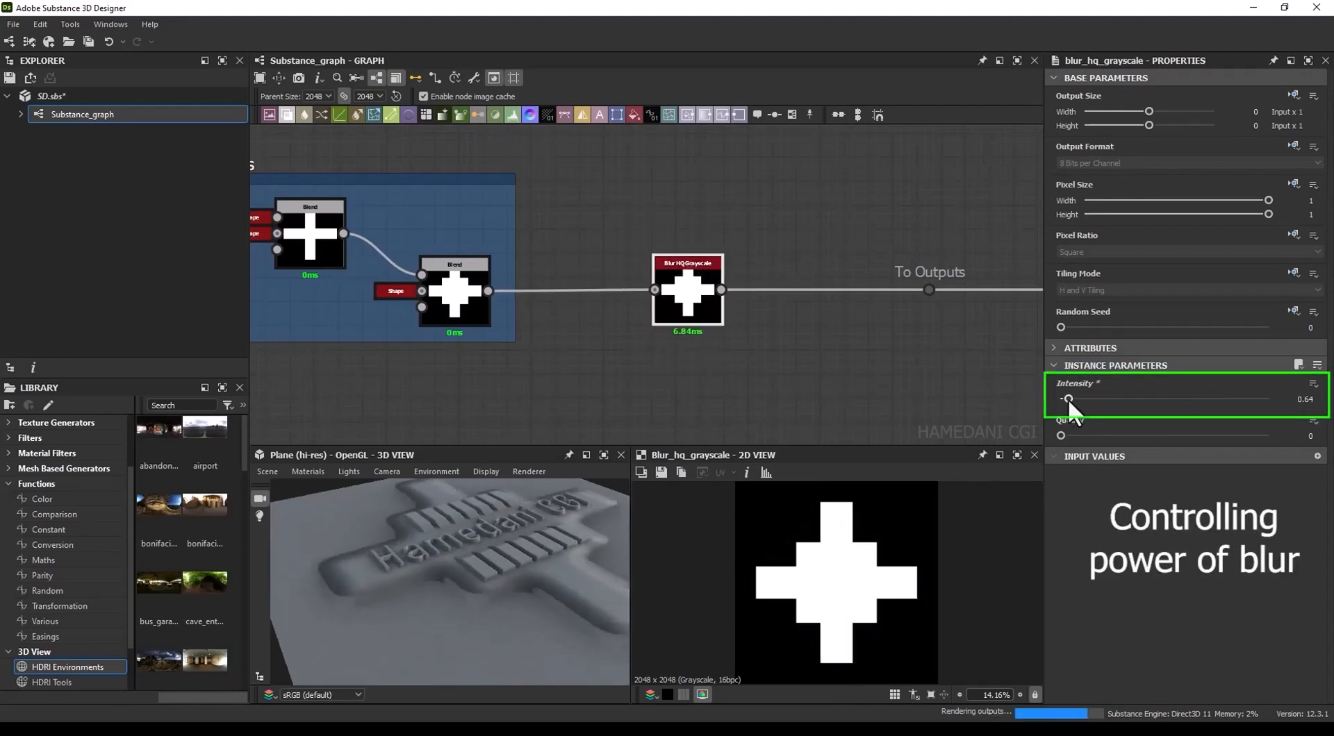
pyautogui.scroll(5, 499, 595)
pyautogui.moveTo(504, 596)
pyautogui.mouseDown()
pyautogui.moveTo(553, 577)
pyautogui.moveTo(510, 578)
pyautogui.mouseUp()
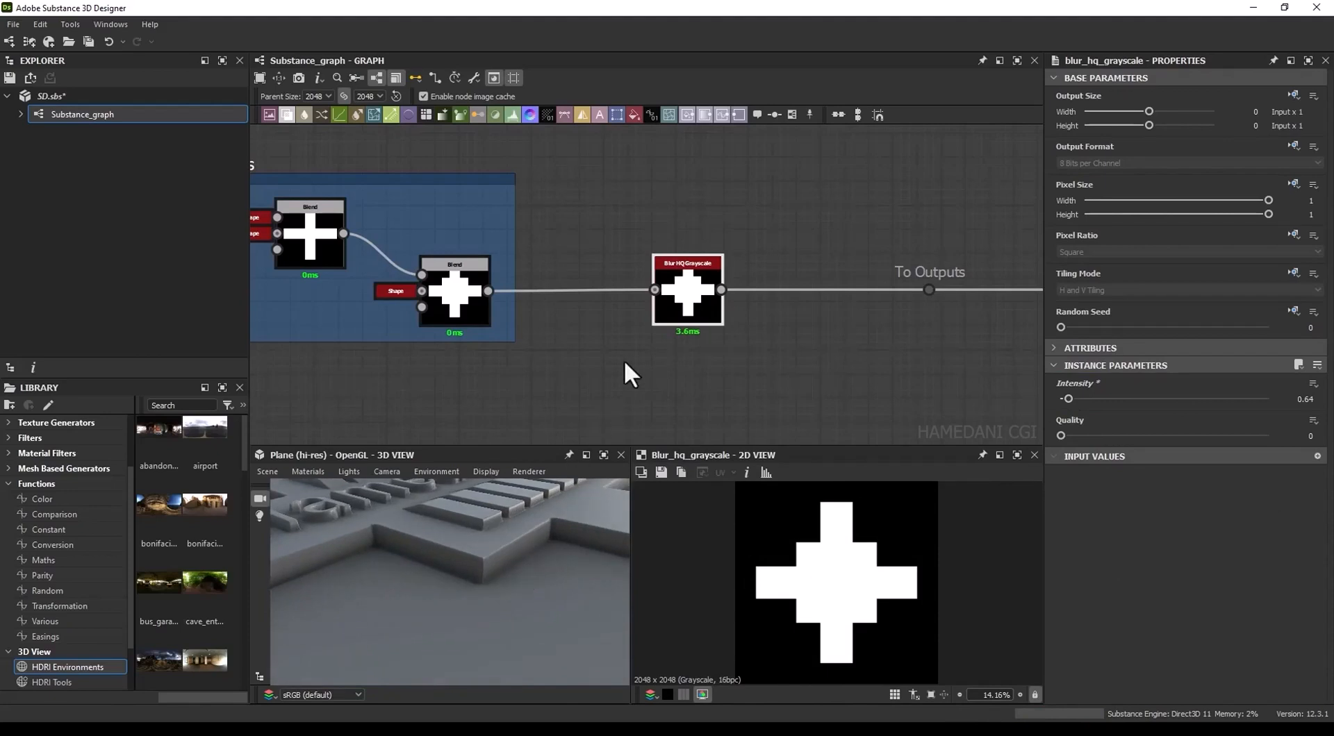
# Step: Move the Blur HQ Grayscale node up and branch a second connection from the last Blend node into a new Blur node
pyautogui.moveTo(680, 312); pyautogui.dragTo(656, 264)
pyautogui.moveTo(489, 291); pyautogui.dragTo(614, 362)
pyautogui.write('bl')
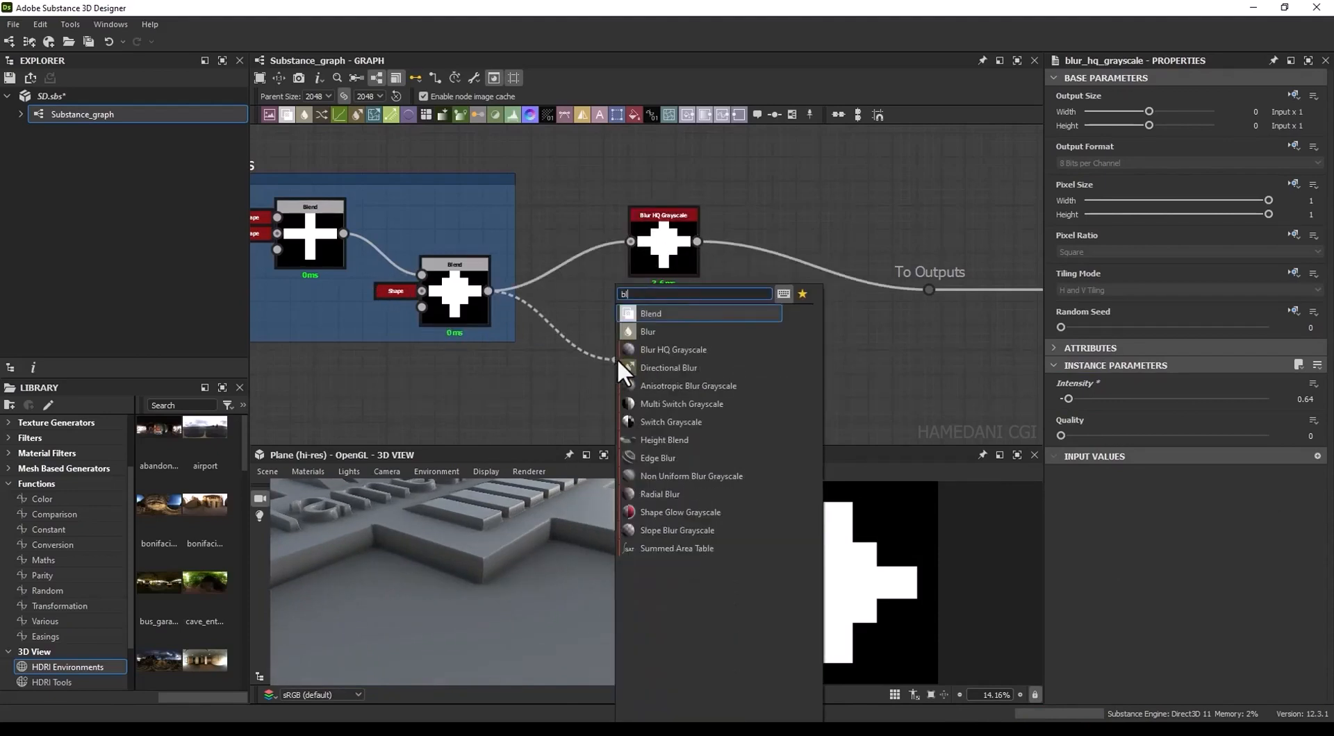
pyautogui.click(658, 333)
# Step: Add a Switch Grayscale node with Blur HQ Grayscale as Input 1 and Blur as Input 2, and route it to the To Outputs point
pyautogui.click(759, 322)
pyautogui.press('space')
pyautogui.write('sw')
pyautogui.click(795, 328)
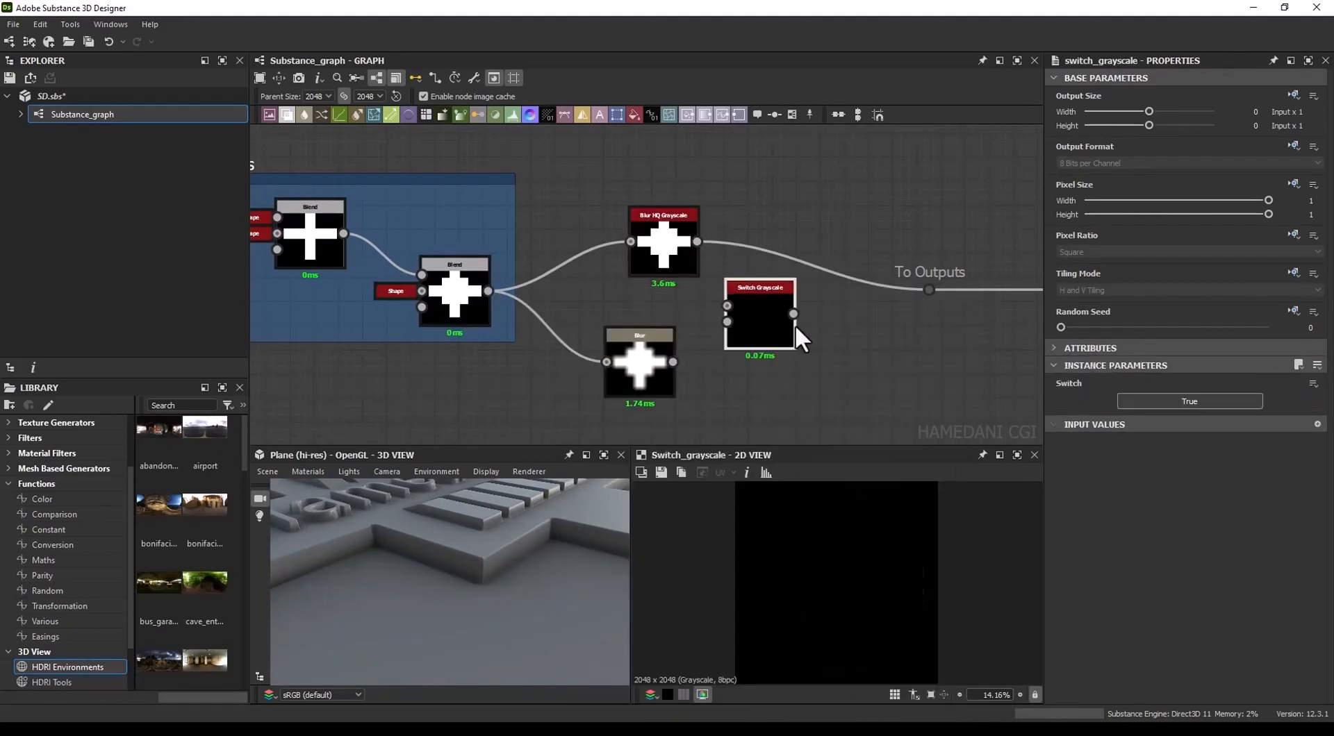
pyautogui.moveTo(688, 241); pyautogui.dragTo(728, 305)
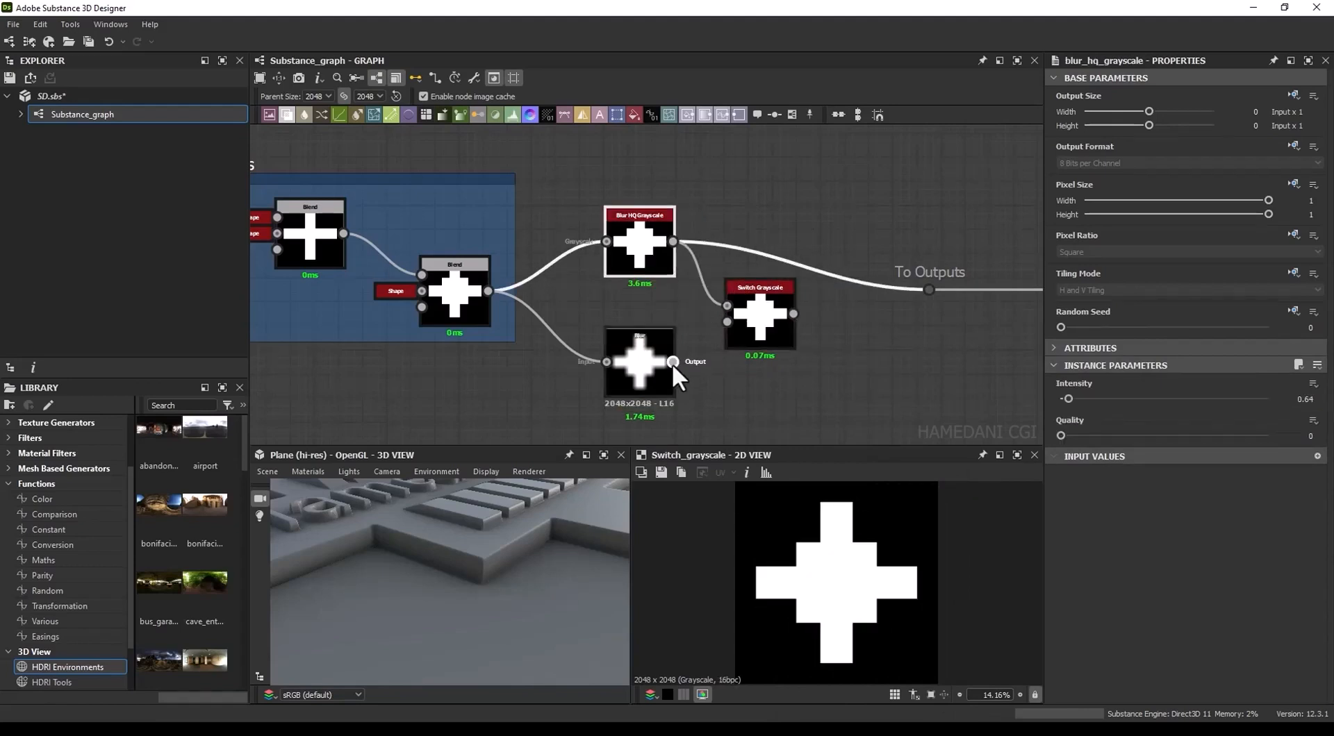
pyautogui.moveTo(672, 362); pyautogui.dragTo(929, 290)
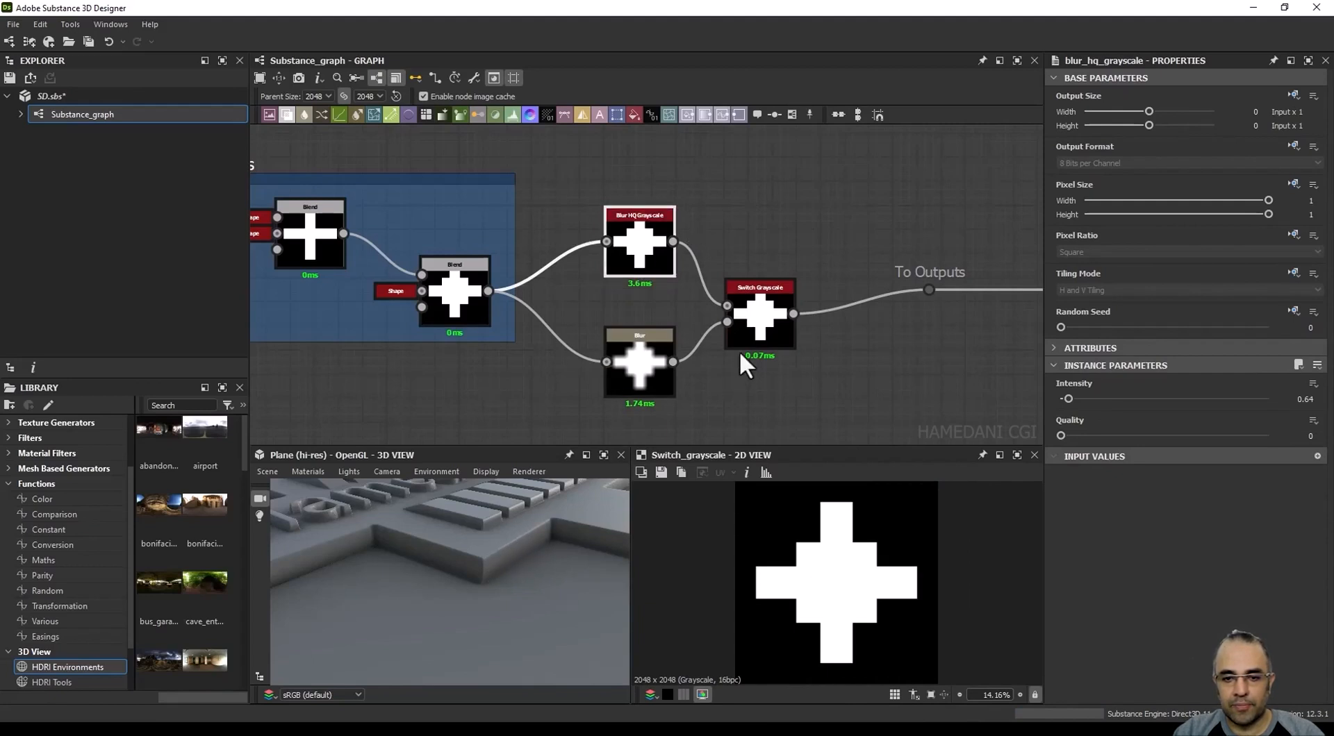
# Step: Set the Switch Grayscale node to False and the Blur node's Intensity to 1
pyautogui.click(762, 332)
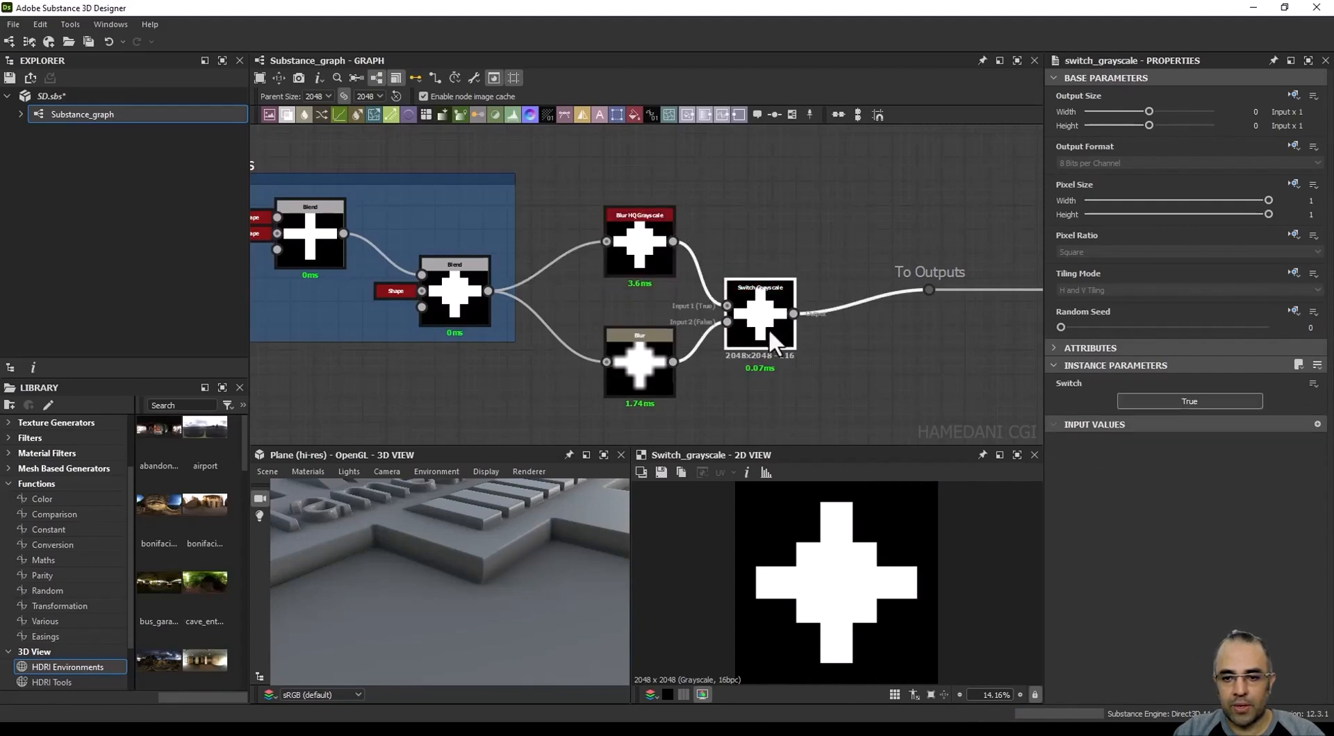
pyautogui.click(1176, 401)
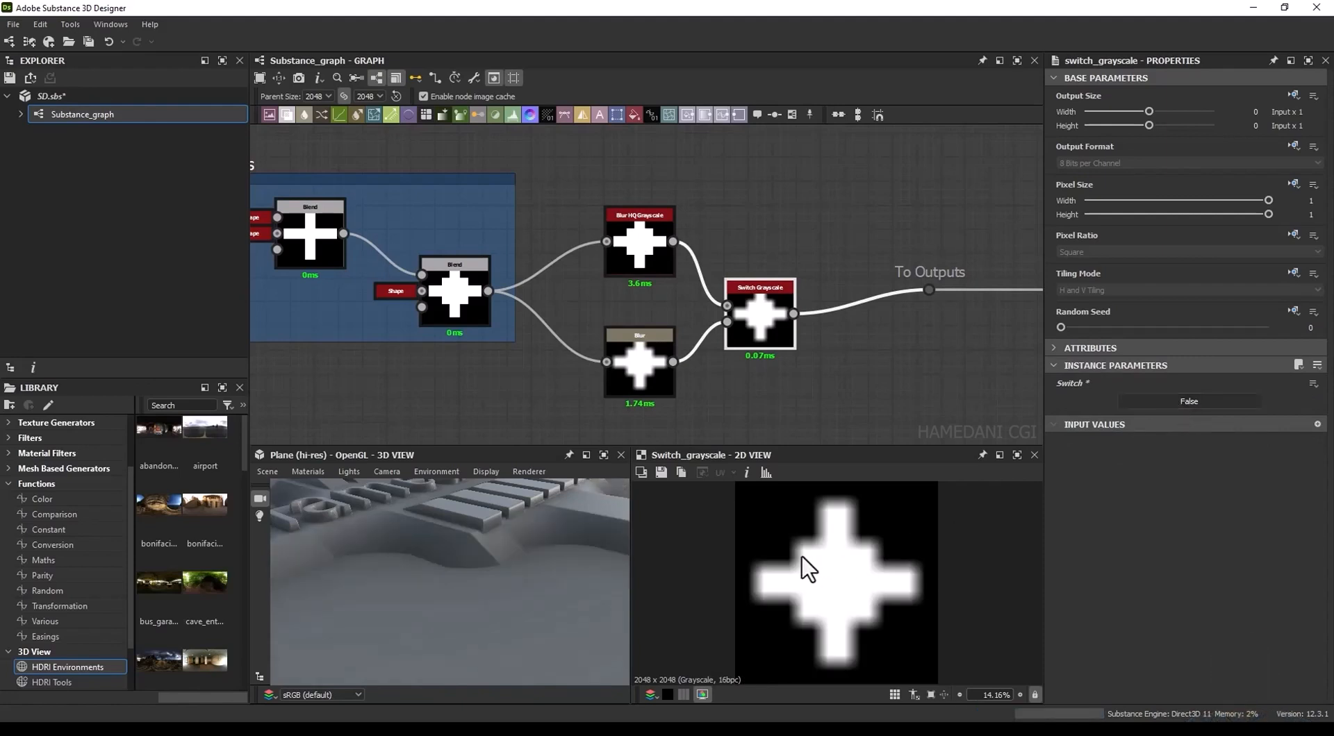
pyautogui.click(643, 365)
pyautogui.click(1070, 381)
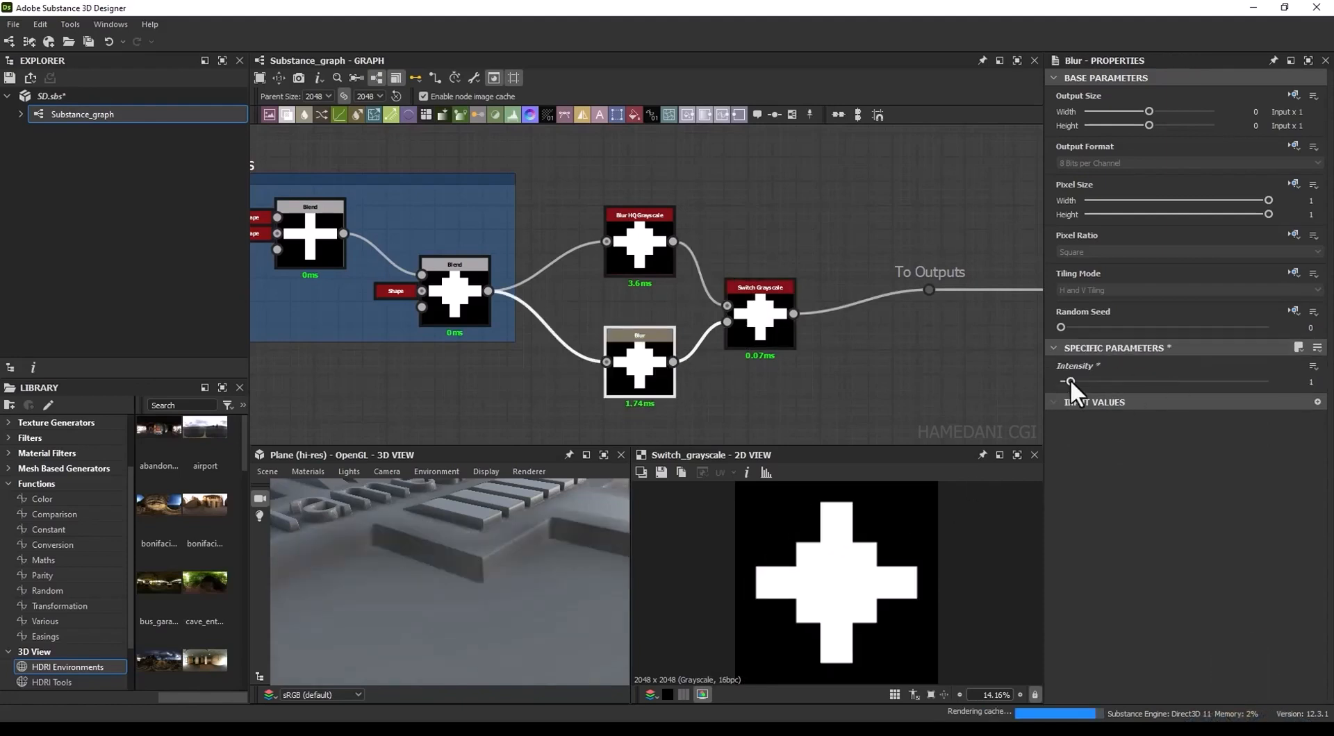
pyautogui.scroll(5, 539, 543)
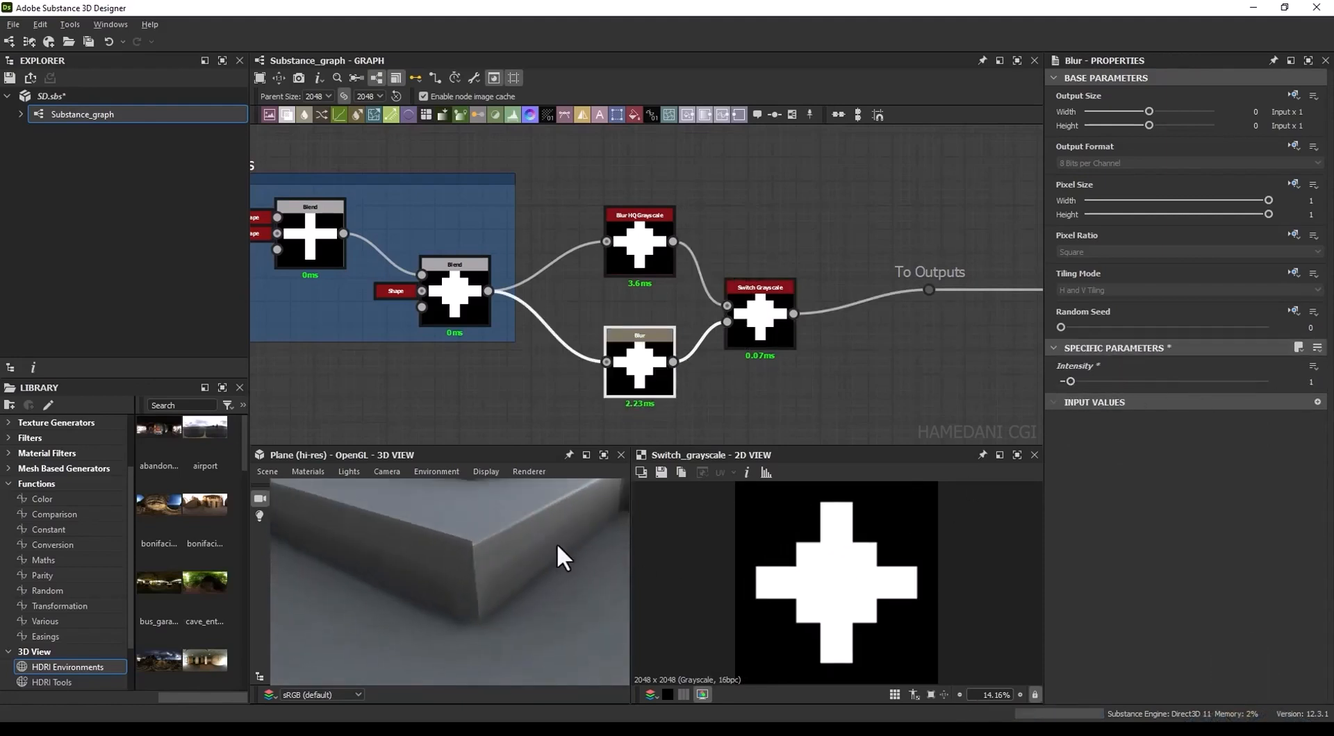
# Step: Toggle the Switch Grayscale node between True and False to compare both blurs on the 3D model's corner, ending on True
pyautogui.click(768, 319)
pyautogui.click(1207, 401)
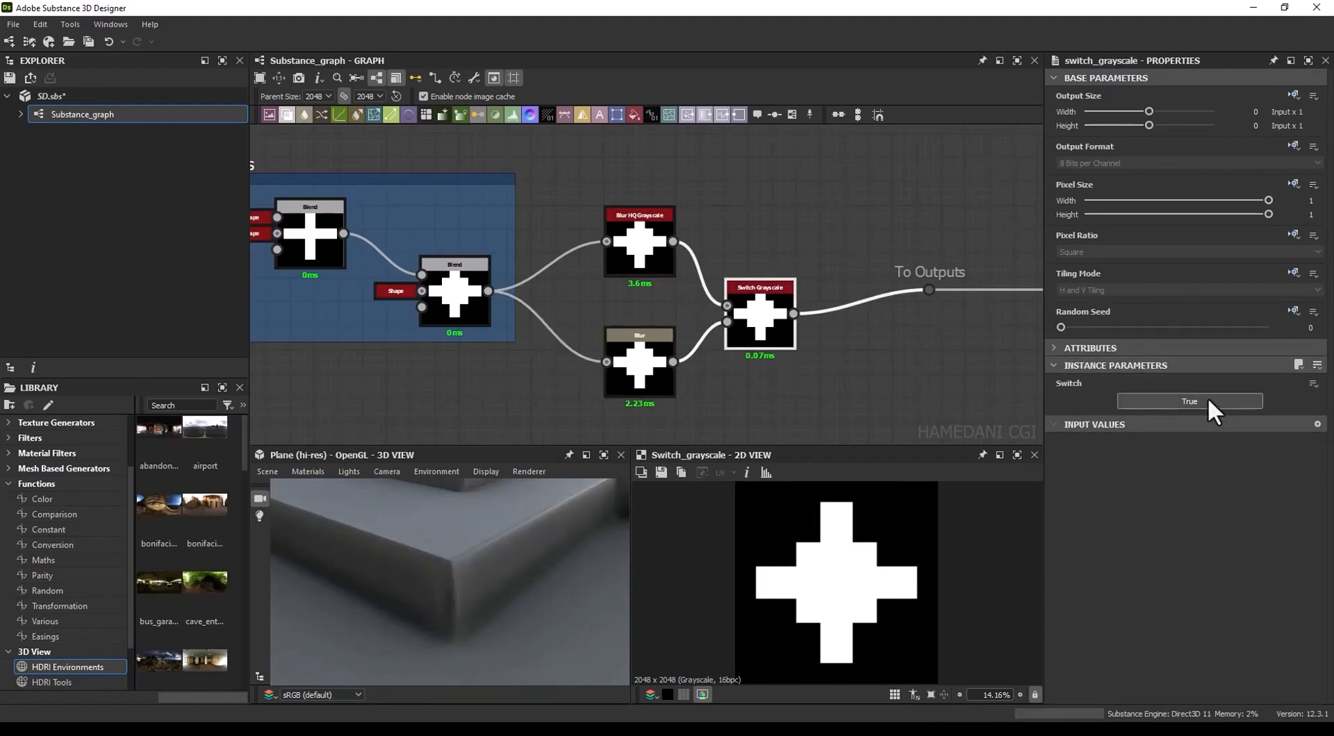
pyautogui.click(1207, 398)
pyautogui.click(1209, 398)
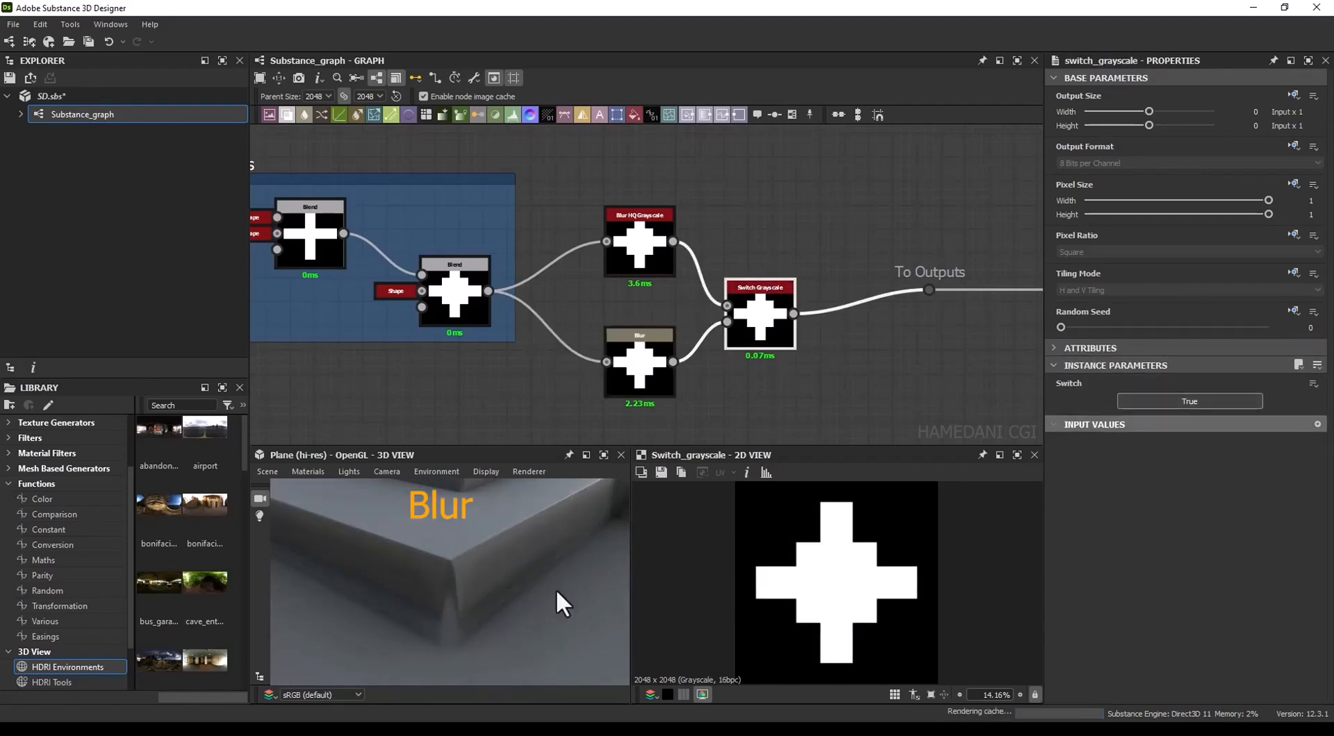
pyautogui.scroll(-5, 540, 569)
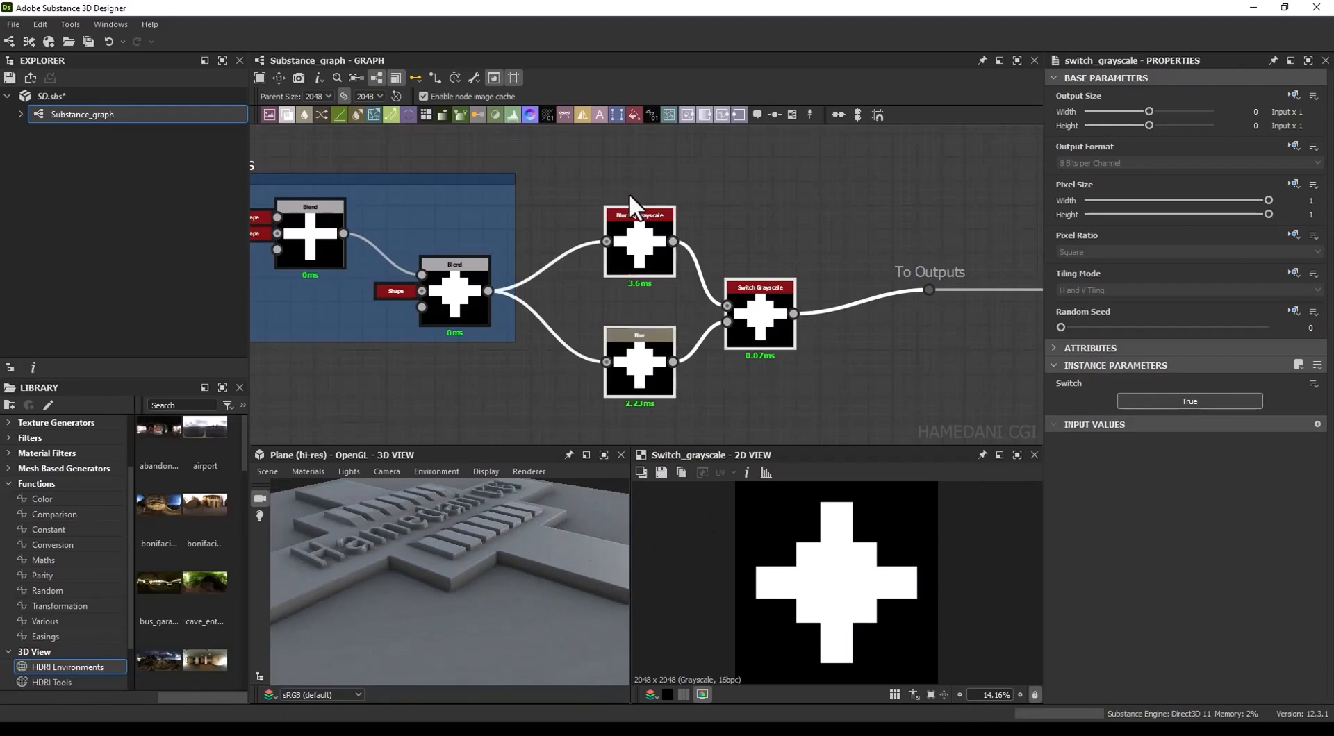
# Step: Delete the two blur nodes and the Switch Grayscale node, and add a Directional Blur node above the remaining connection
pyautogui.press('BackSpace')
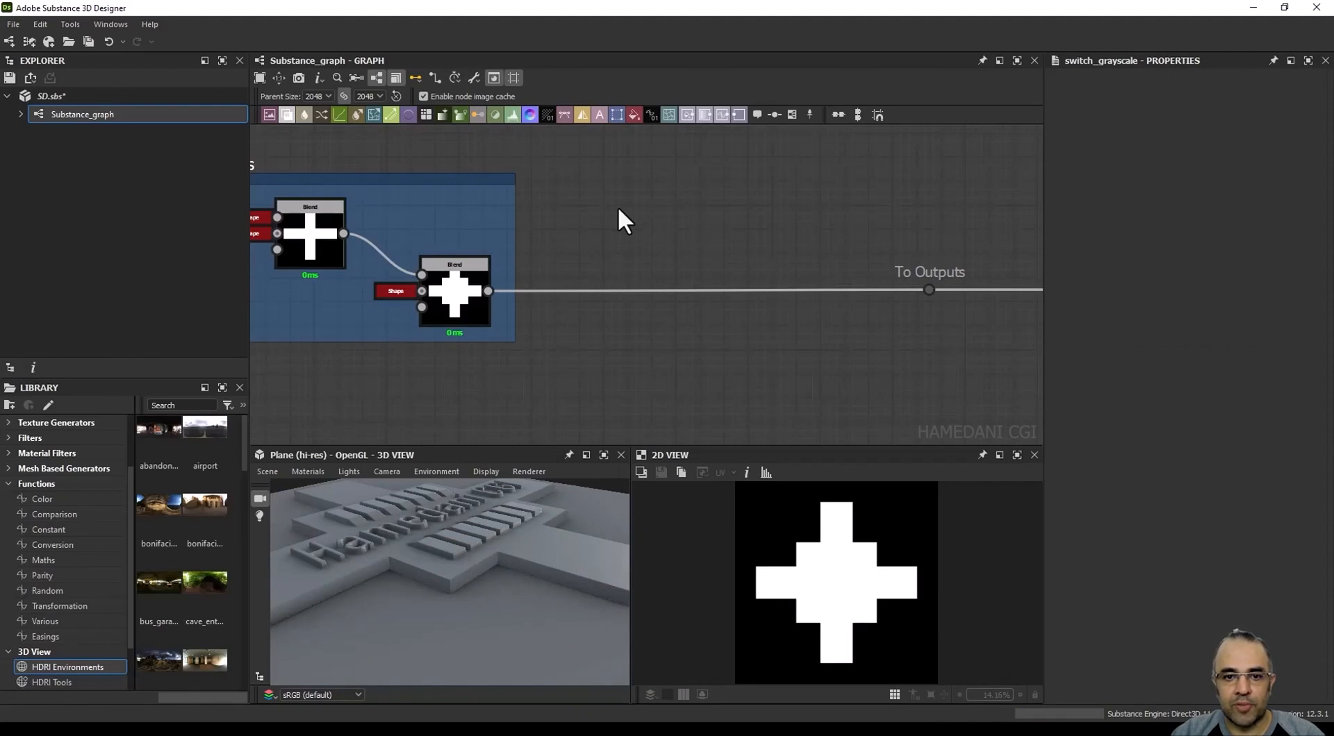
pyautogui.press('space')
pyautogui.write('dir')
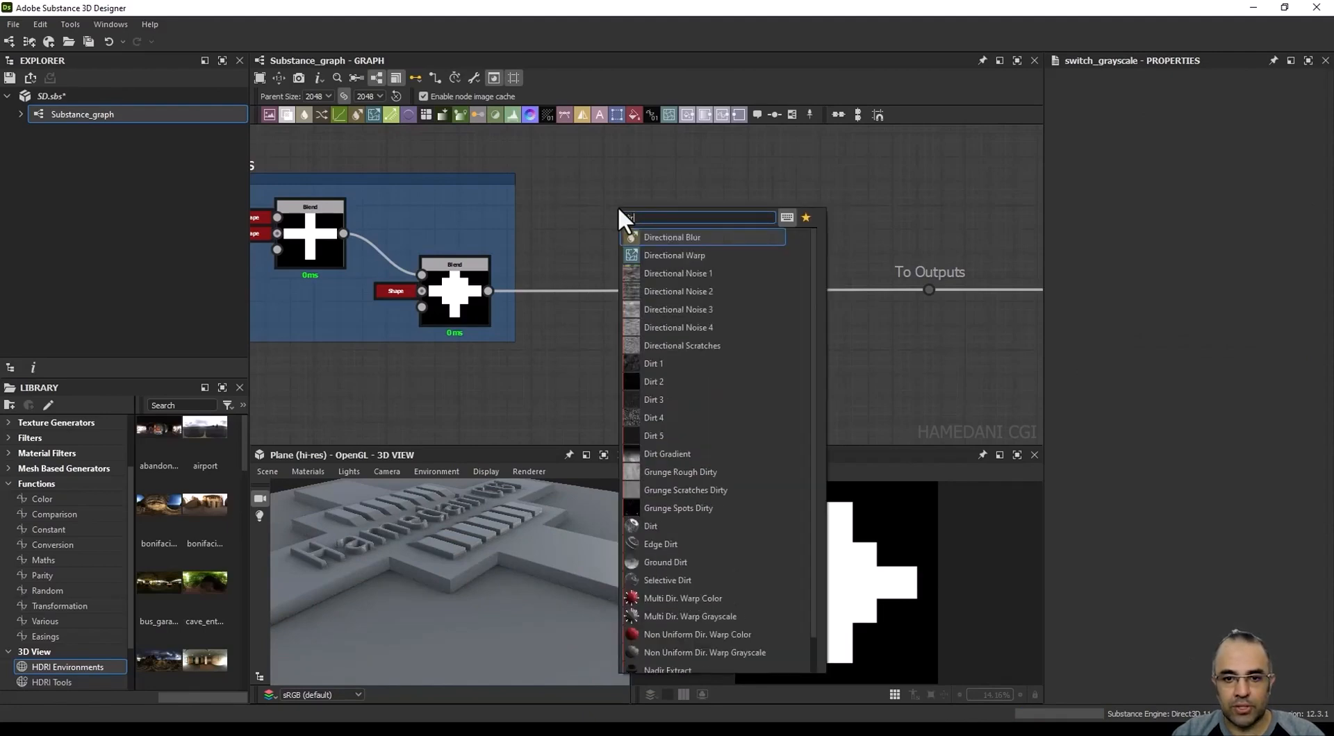
pyautogui.click(702, 237)
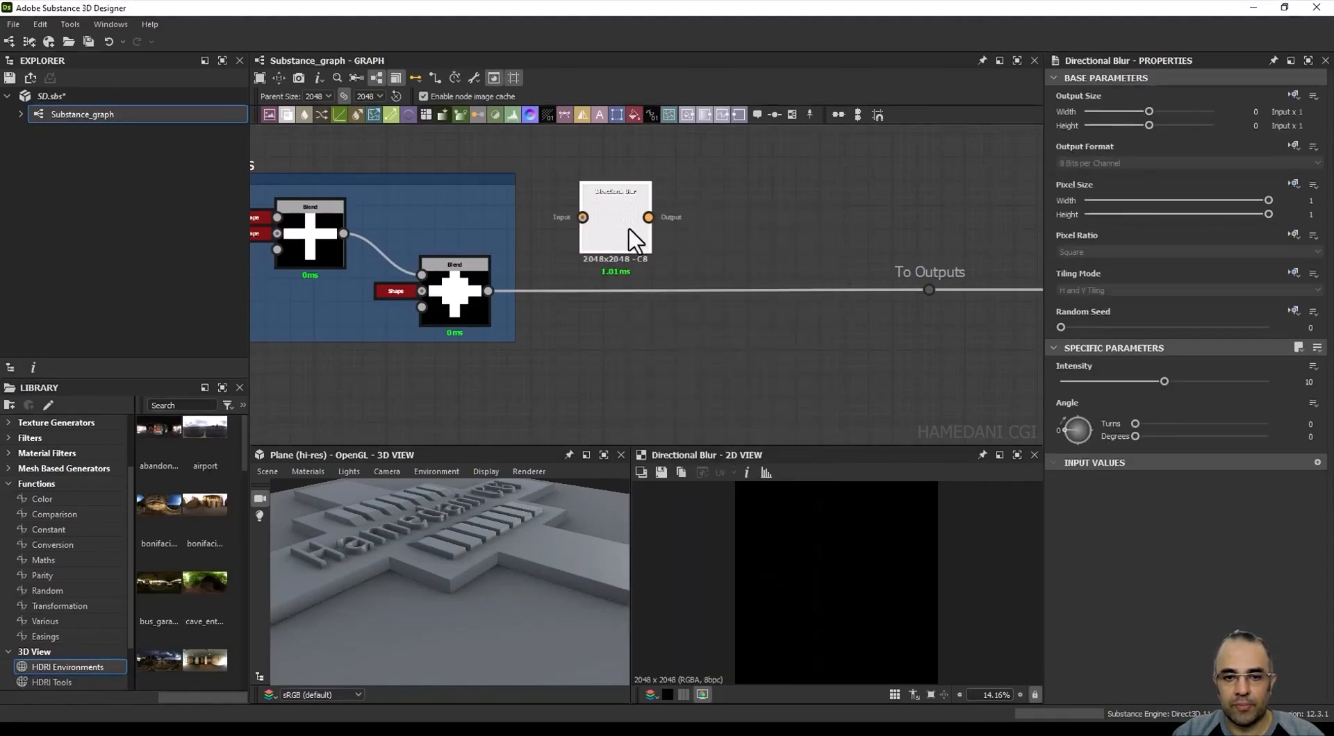
pyautogui.moveTo(619, 223); pyautogui.dragTo(671, 250)
# Step: Connect the last Blend node to the Directional Blur input and its output to the To Outputs point
pyautogui.scroll(5, 595, 244)
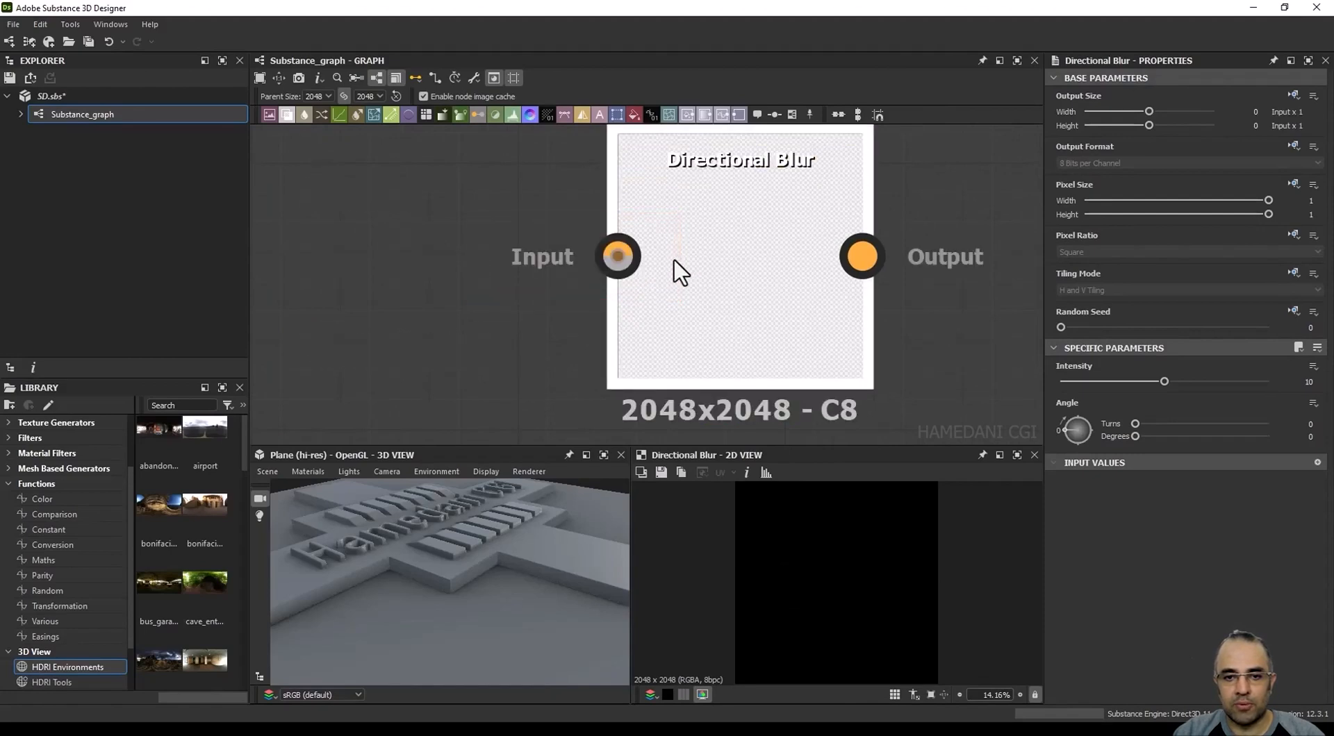
pyautogui.scroll(-5, 676, 273)
pyautogui.moveTo(577, 280); pyautogui.dragTo(539, 283, button='middle')
pyautogui.moveTo(444, 328); pyautogui.dragTo(620, 255)
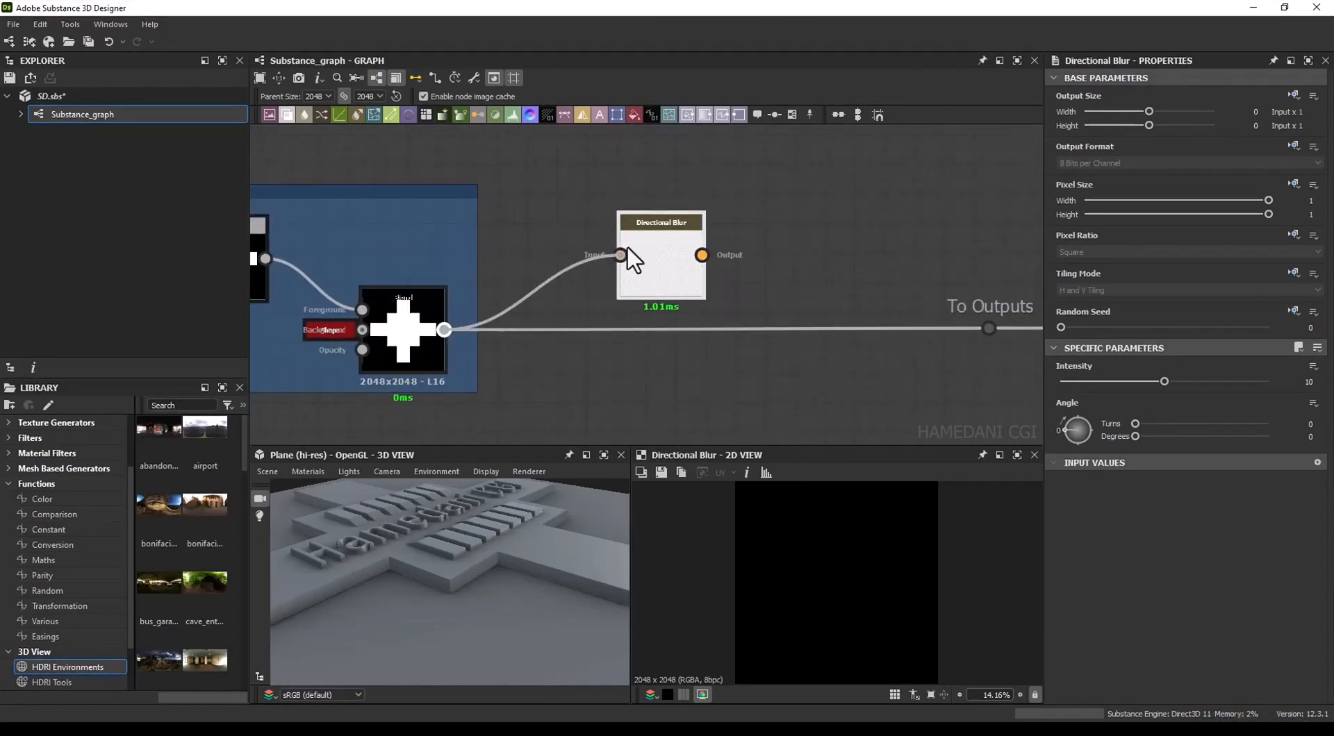
pyautogui.moveTo(771, 278); pyautogui.dragTo(670, 265, button='middle')
pyautogui.moveTo(599, 243); pyautogui.dragTo(880, 315)
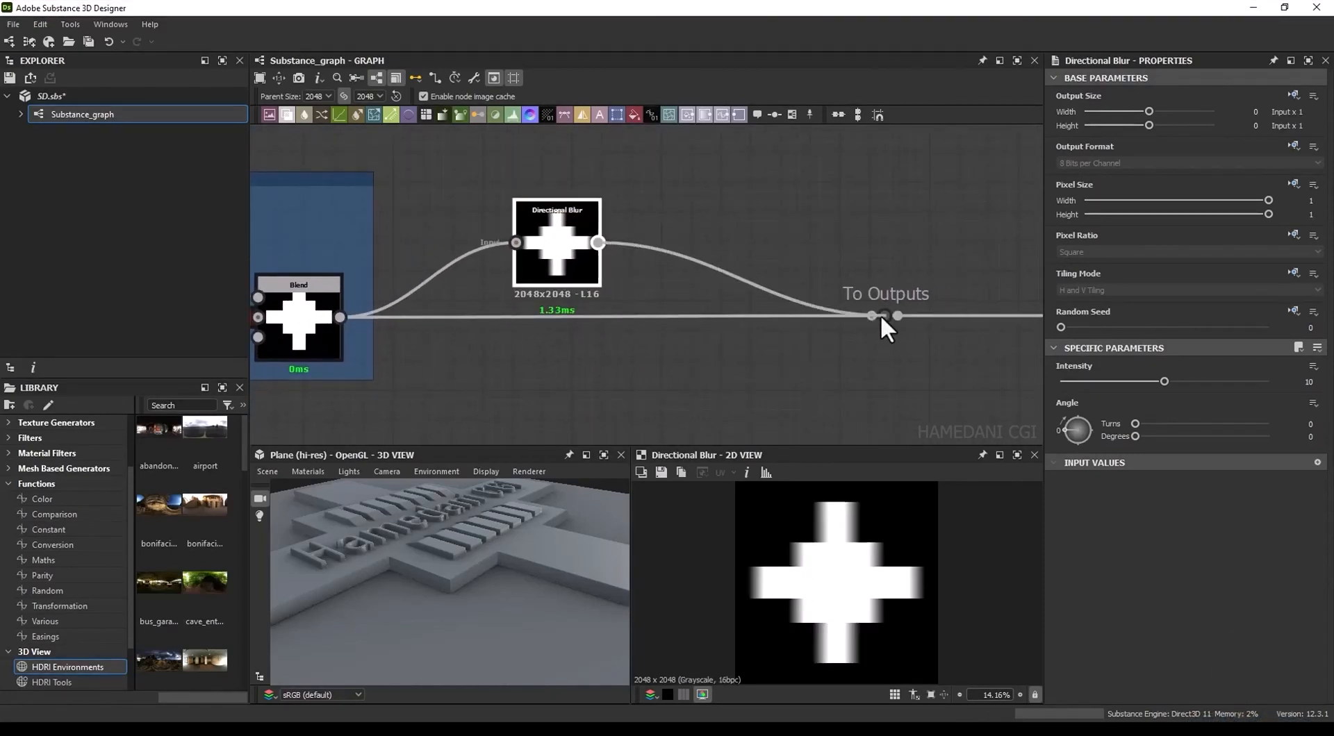
# Step: Raise the Directional Blur's Angle to 198 degrees to examine the directional effect on the 3D model
pyautogui.moveTo(491, 538); pyautogui.dragTo(455, 583)
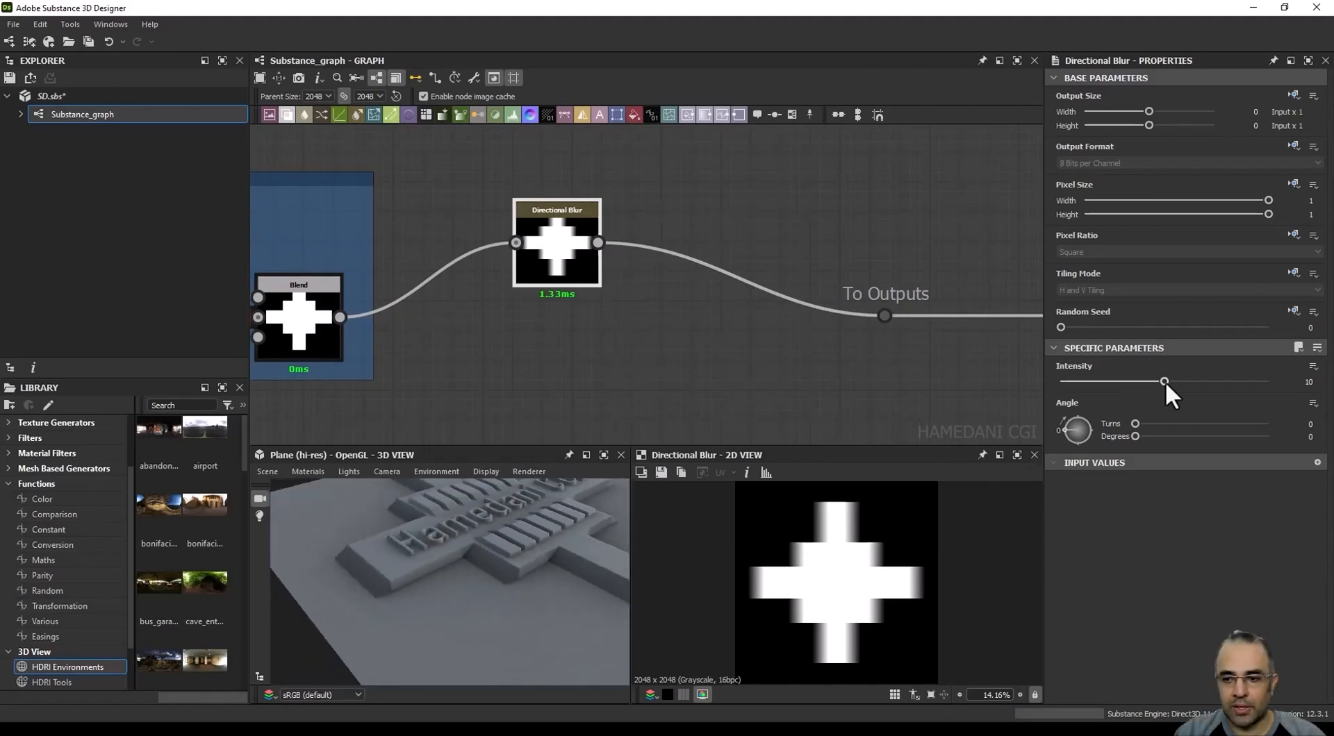
pyautogui.moveTo(1134, 436); pyautogui.dragTo(1169, 436)
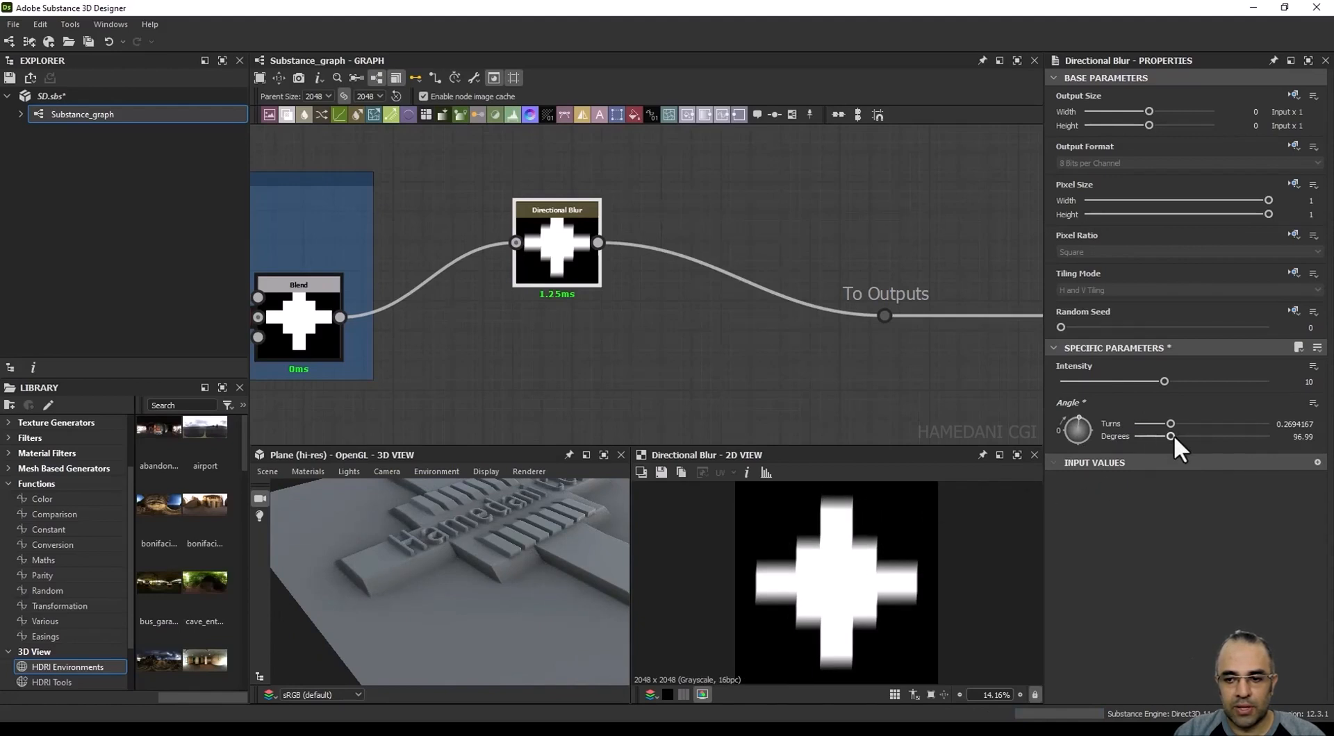
pyautogui.moveTo(1173, 435); pyautogui.dragTo(1207, 436)
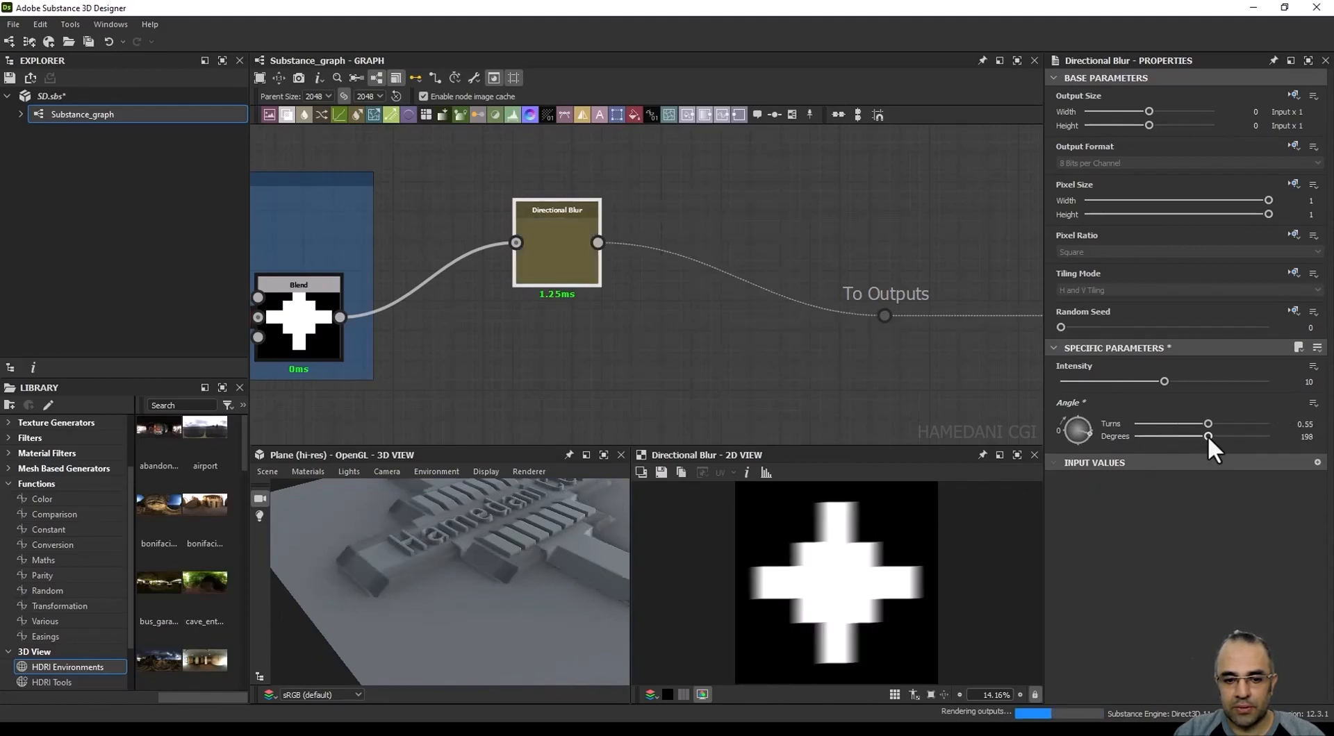
# Step: Add an Anisotropic Blur Grayscale node fed by the last Blend node and connect its output to the To Outputs point
pyautogui.moveTo(526, 400); pyautogui.dragTo(543, 344, button='middle')
pyautogui.click(378, 256)
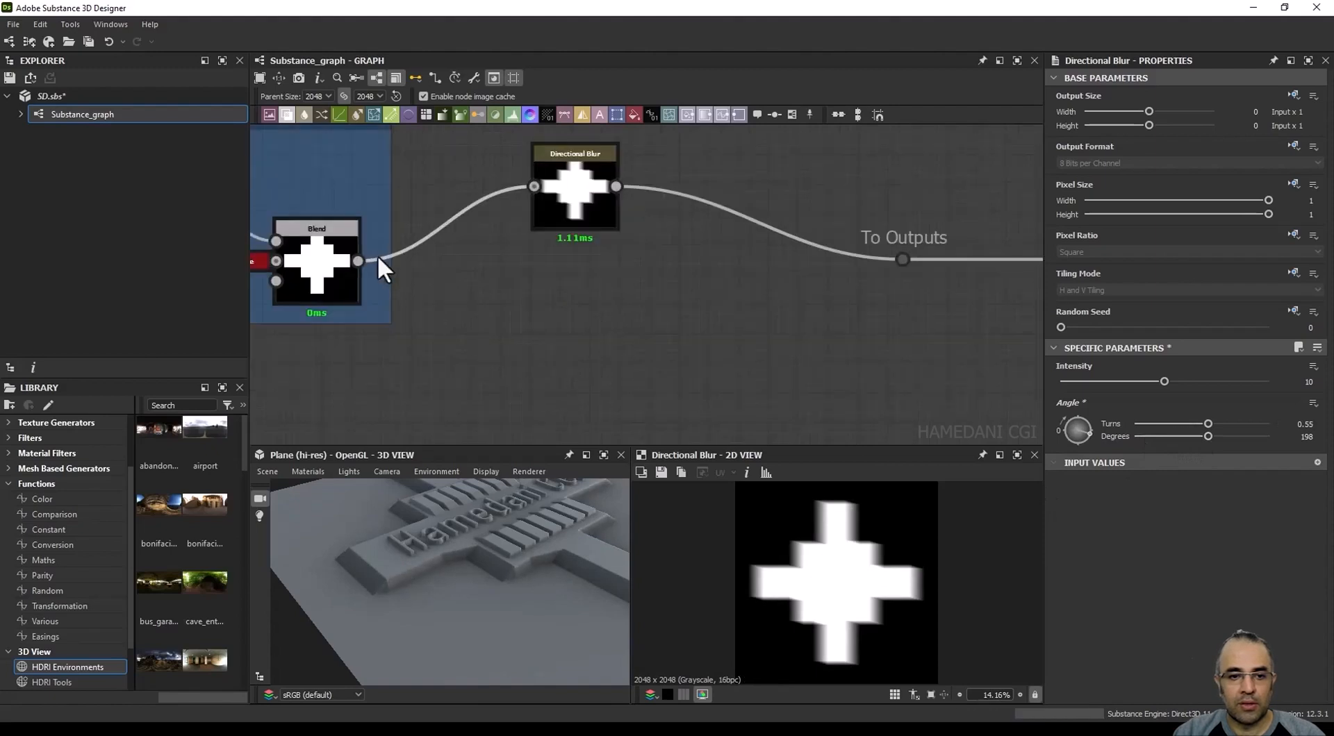
pyautogui.moveTo(358, 261); pyautogui.dragTo(552, 363)
pyautogui.write('an')
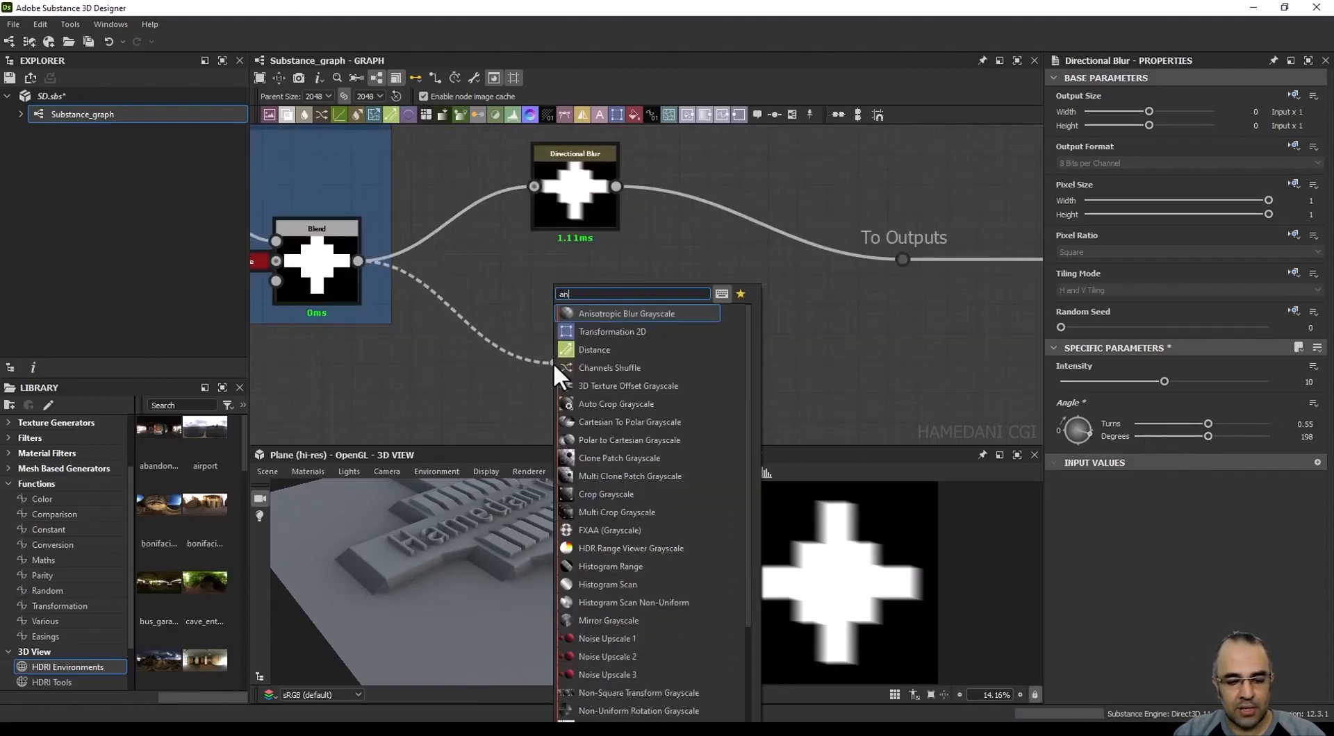
pyautogui.write('i')
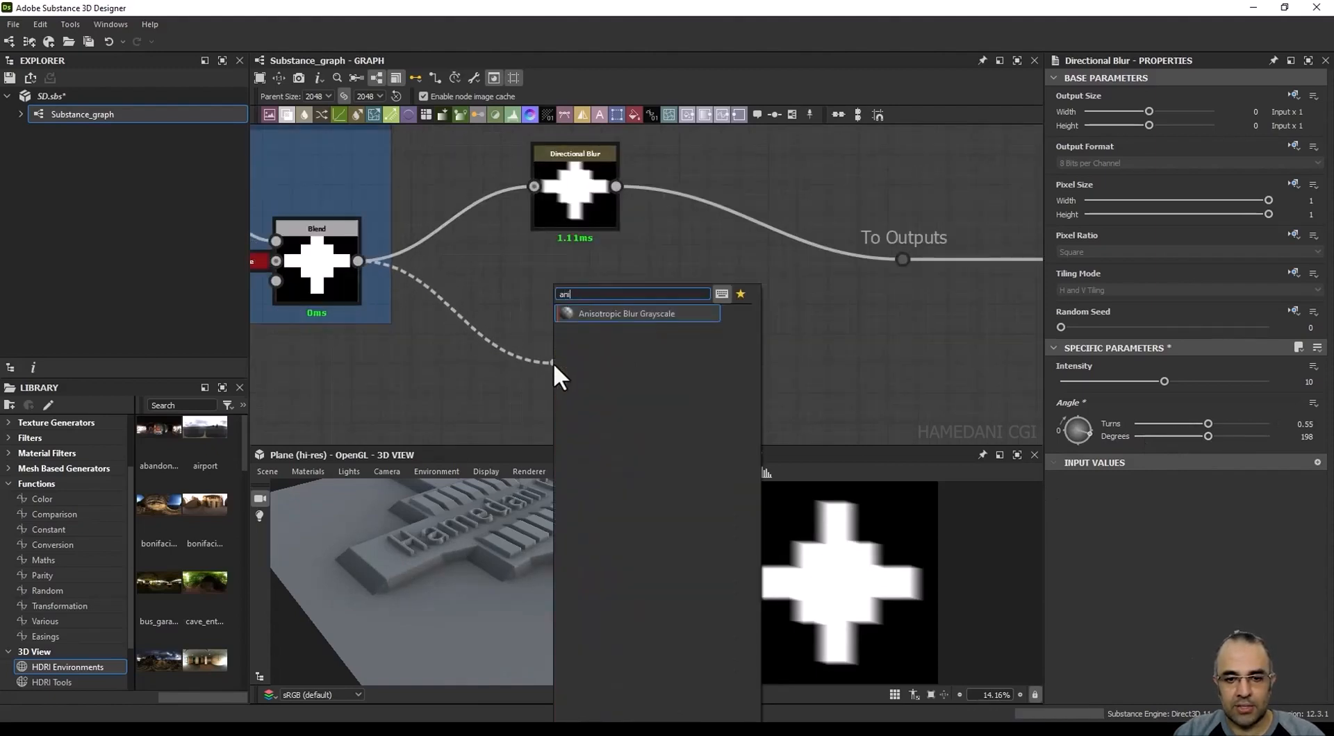
pyautogui.click(641, 313)
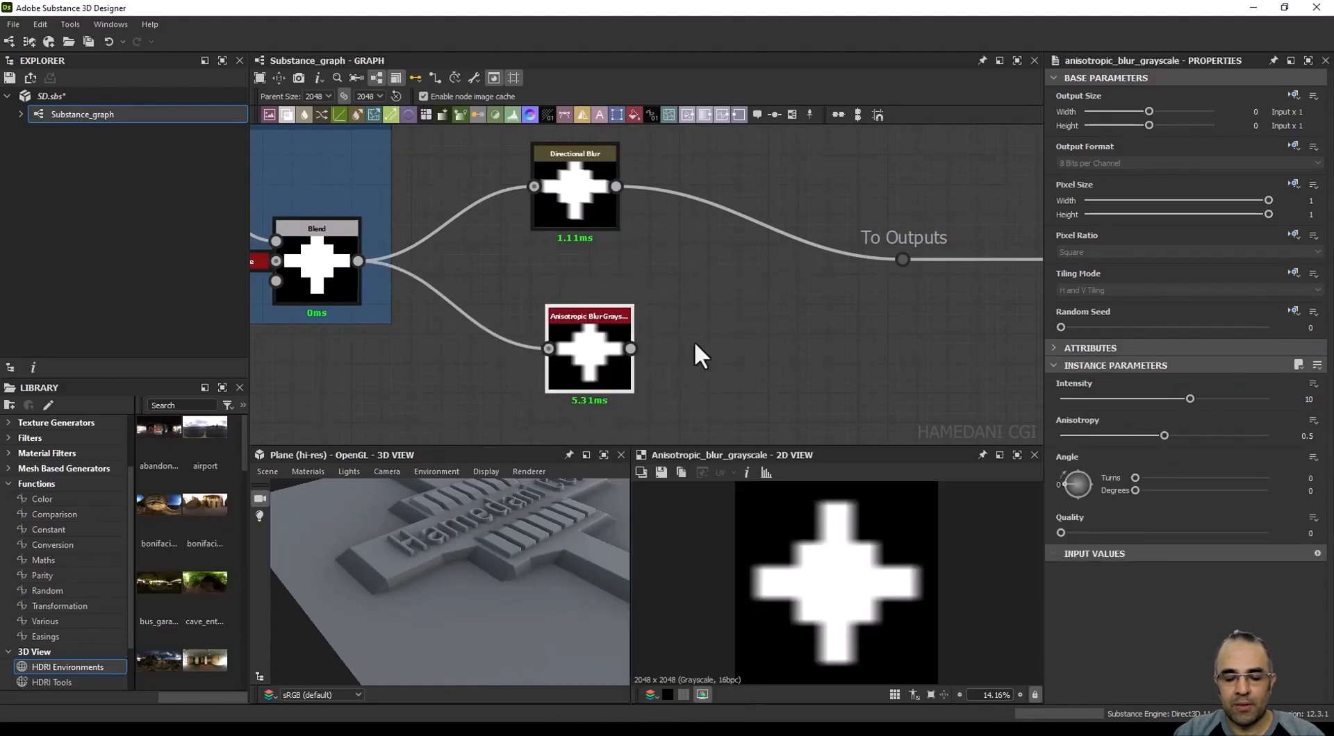
pyautogui.moveTo(694, 340); pyautogui.dragTo(653, 354, button='middle')
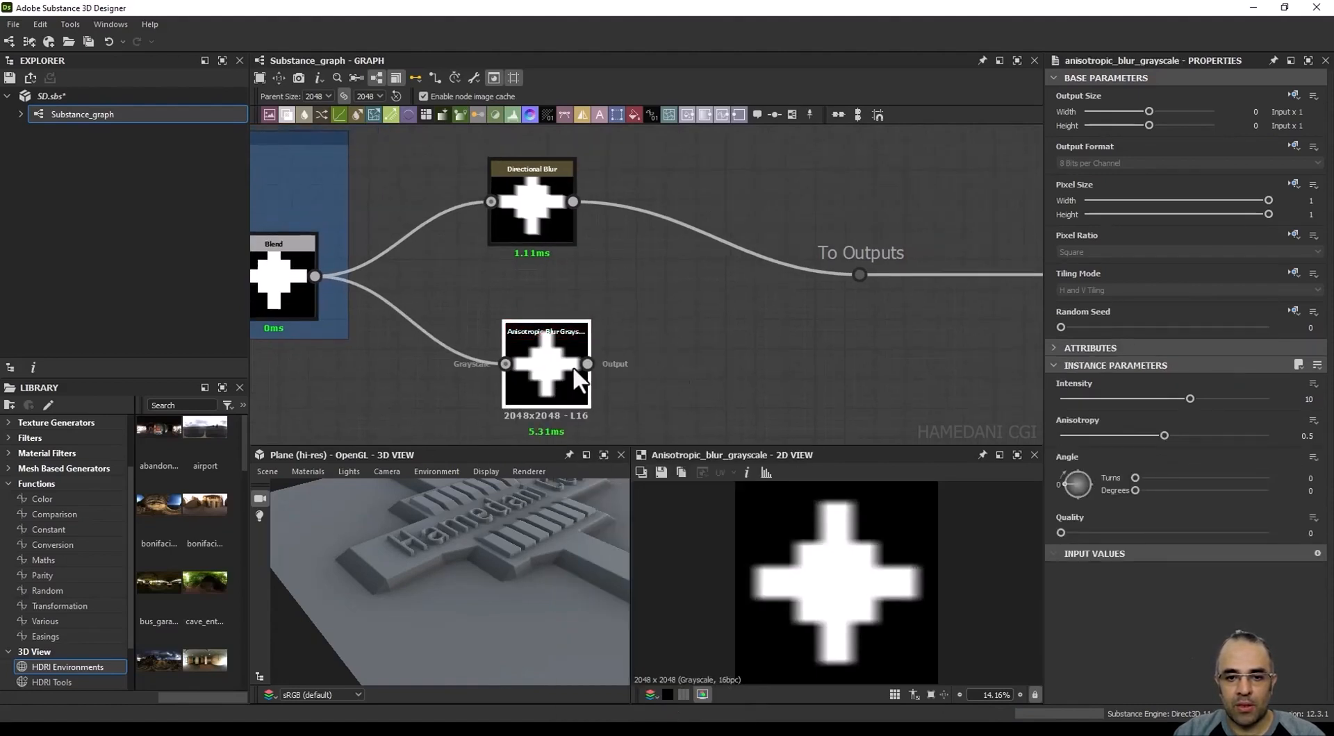
pyautogui.moveTo(587, 364); pyautogui.dragTo(859, 275)
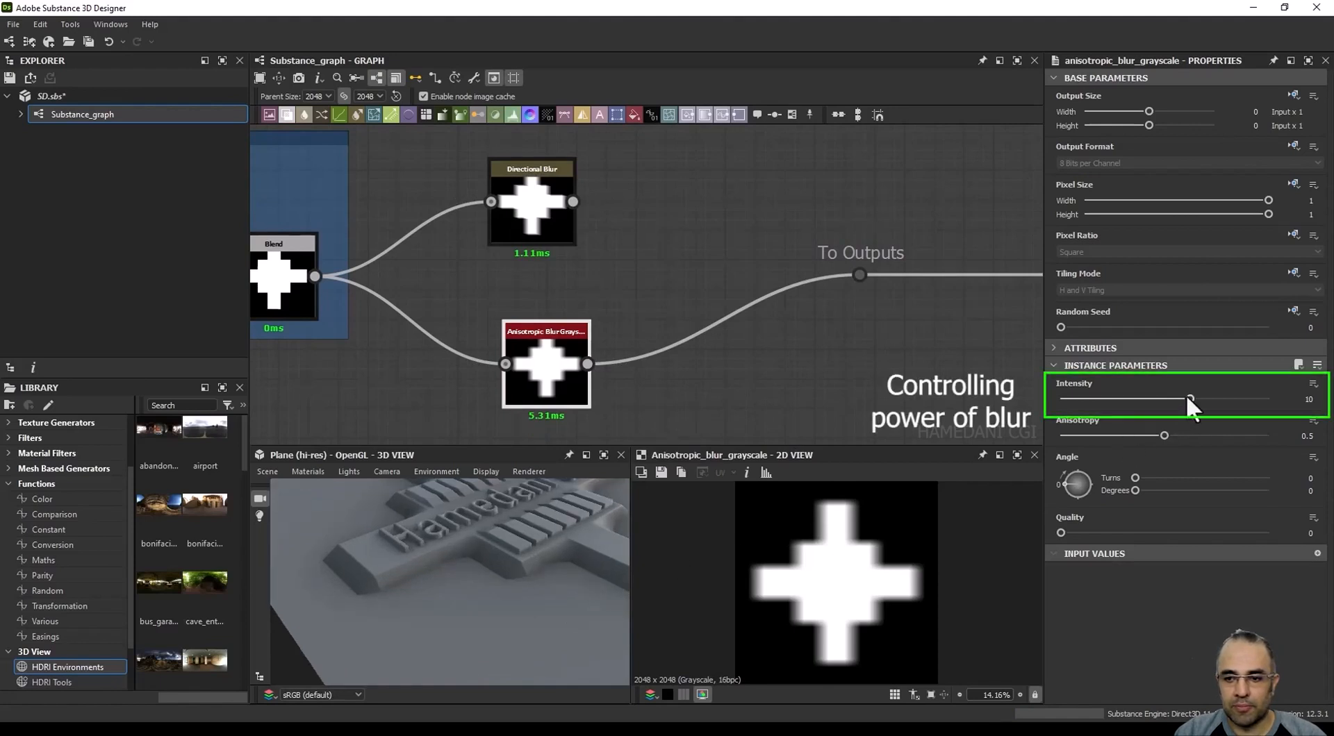
# Step: Set the Anisotropic Blur's Intensity to 7.84, Anisotropy to 0.15 and Angle to 227.99 degrees
pyautogui.moveTo(1188, 398); pyautogui.dragTo(1090, 442)
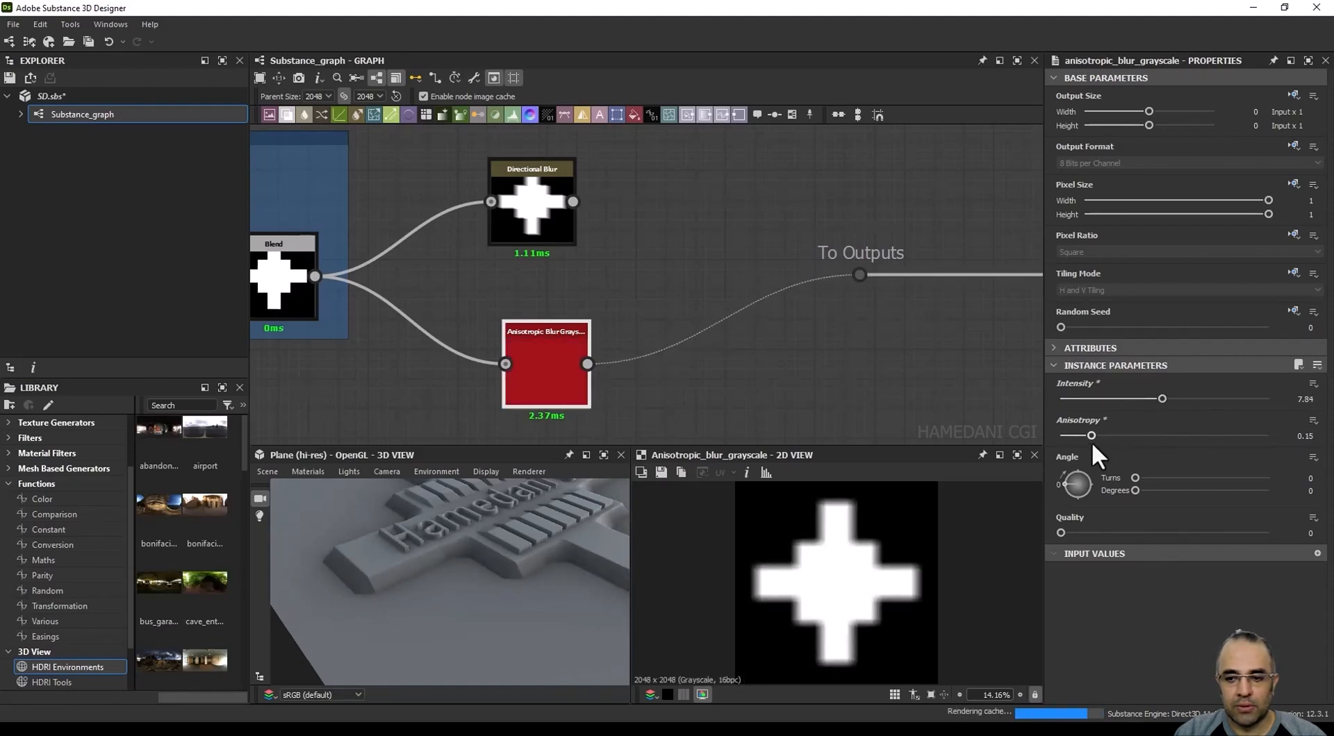
pyautogui.moveTo(1135, 489); pyautogui.dragTo(1217, 478)
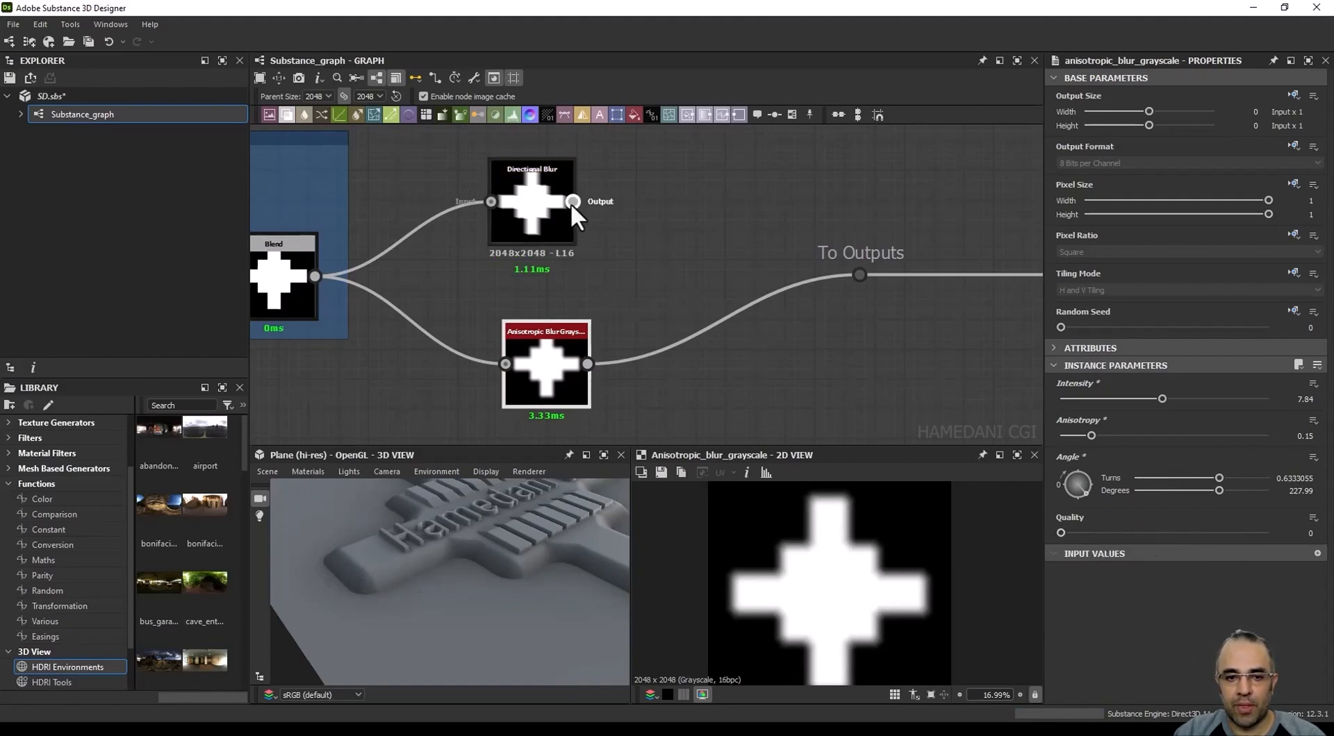
# Step: Swap the To Outputs connection between Directional Blur and Anisotropic Blur to compare them, and delete both blur nodes
pyautogui.moveTo(609, 218); pyautogui.dragTo(844, 265)
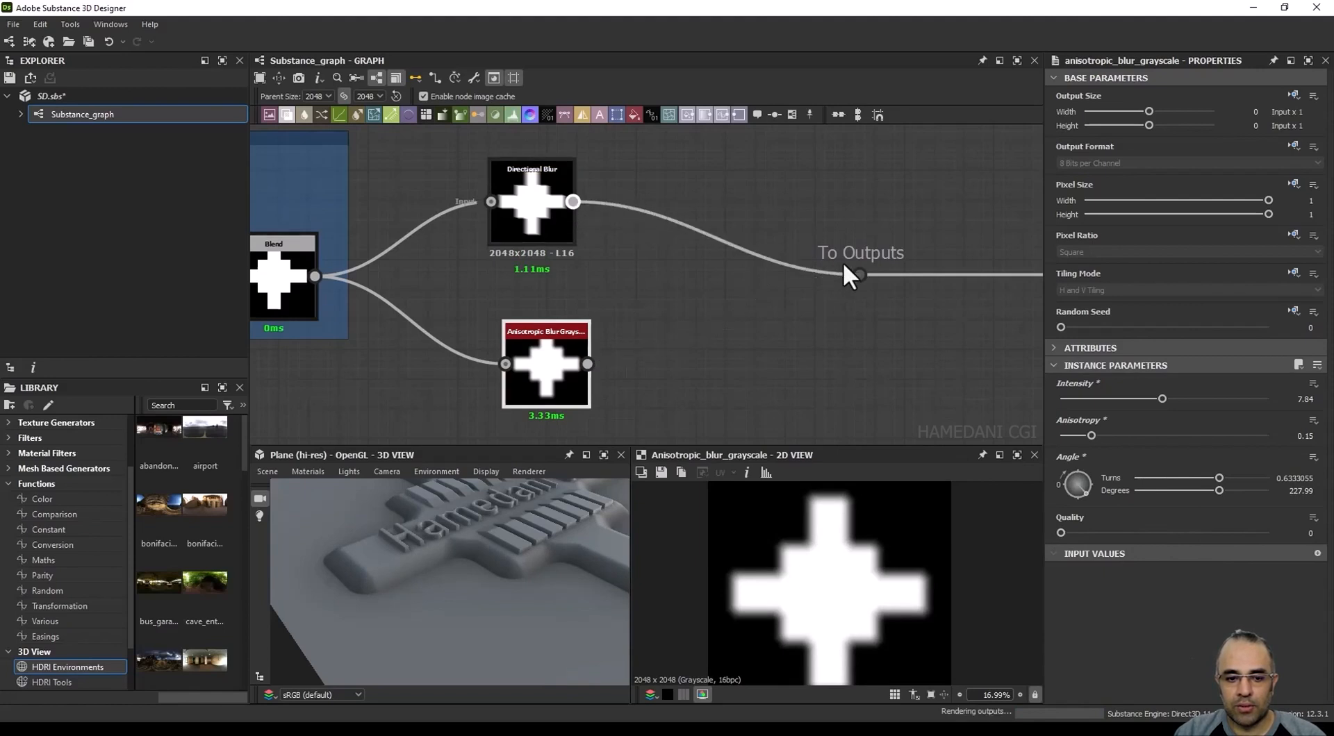
pyautogui.moveTo(589, 362); pyautogui.dragTo(861, 274)
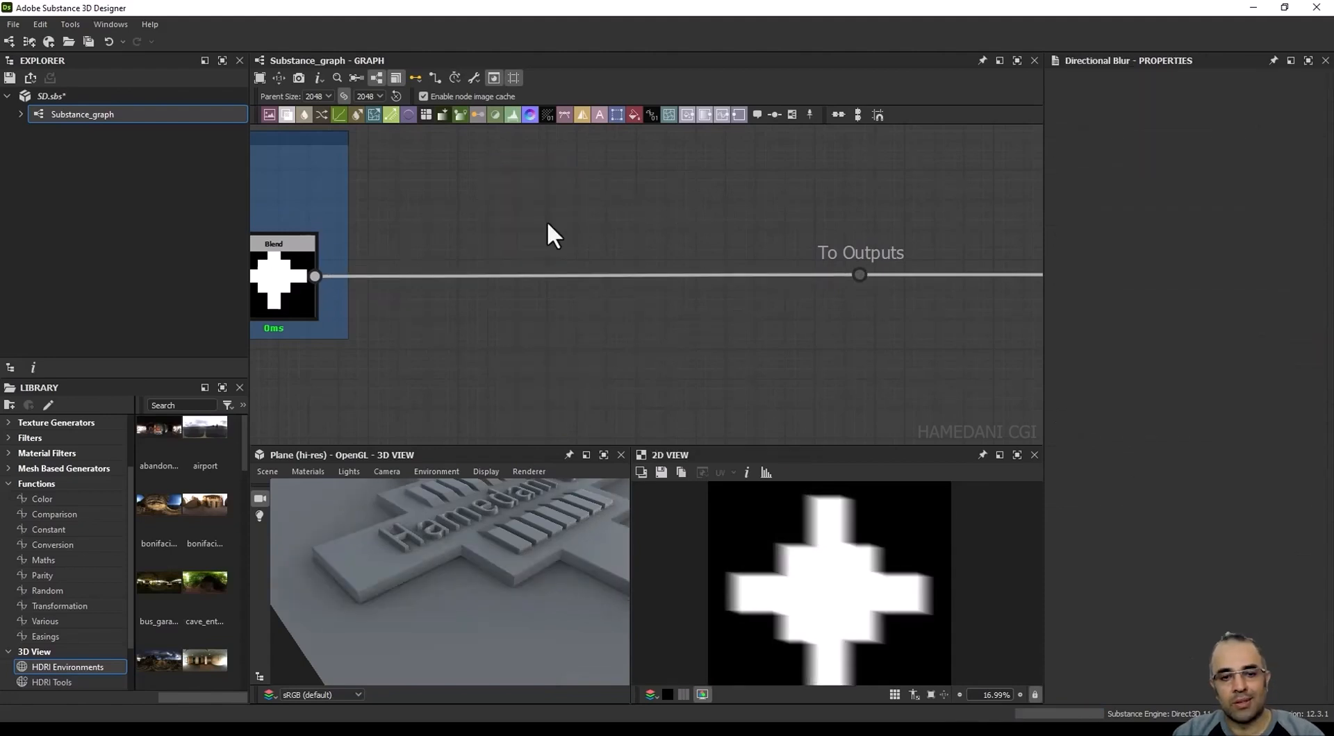
# Step: Add a Non Uniform Blur Grayscale node, feed the last Blend node into its Grayscale input and connect its output to To Outputs
pyautogui.moveTo(547, 221); pyautogui.dragTo(553, 249, button='middle')
pyautogui.press('space')
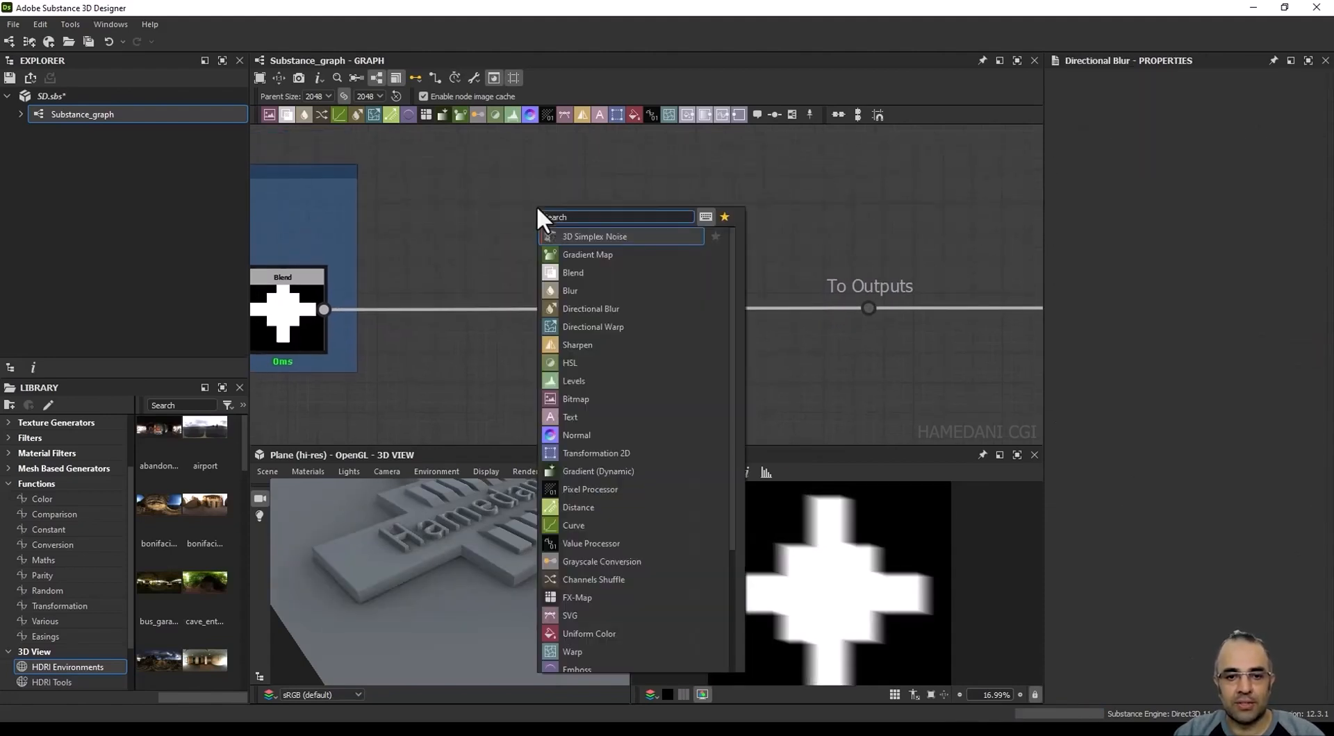
pyautogui.write('non')
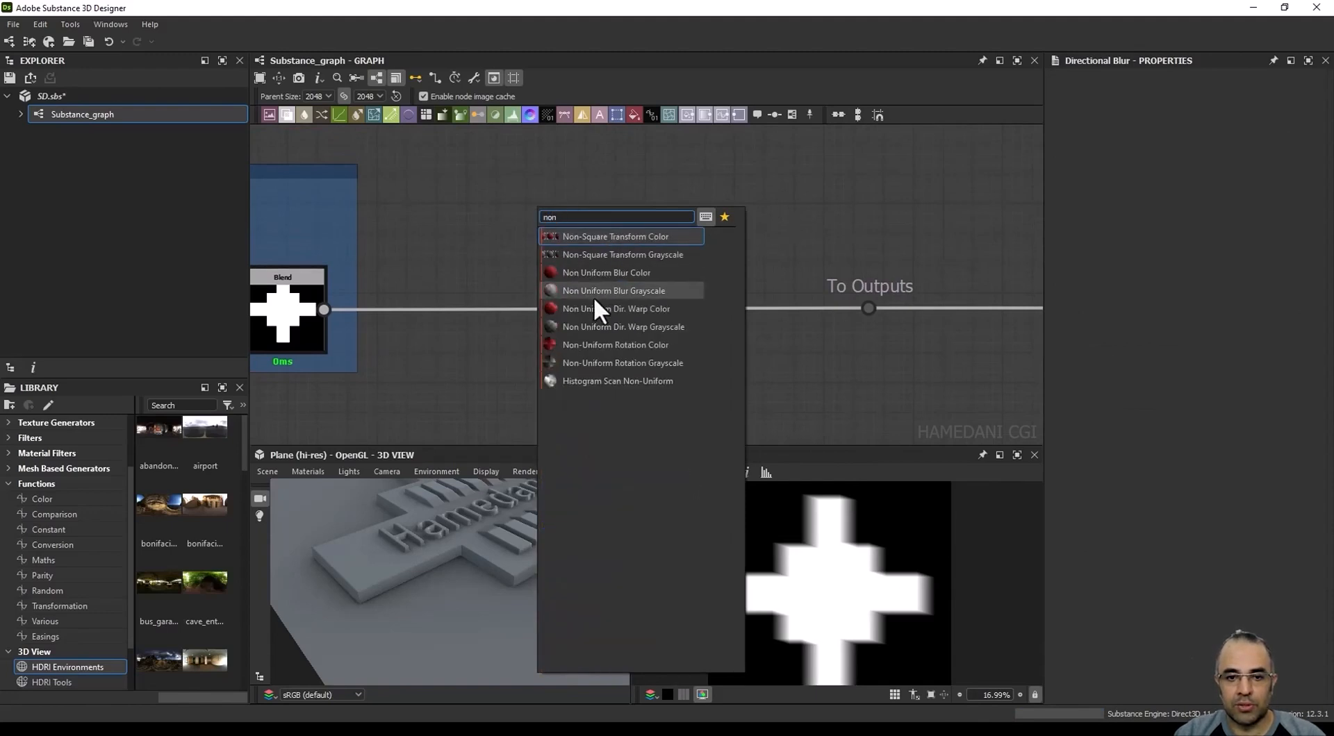
pyautogui.click(663, 290)
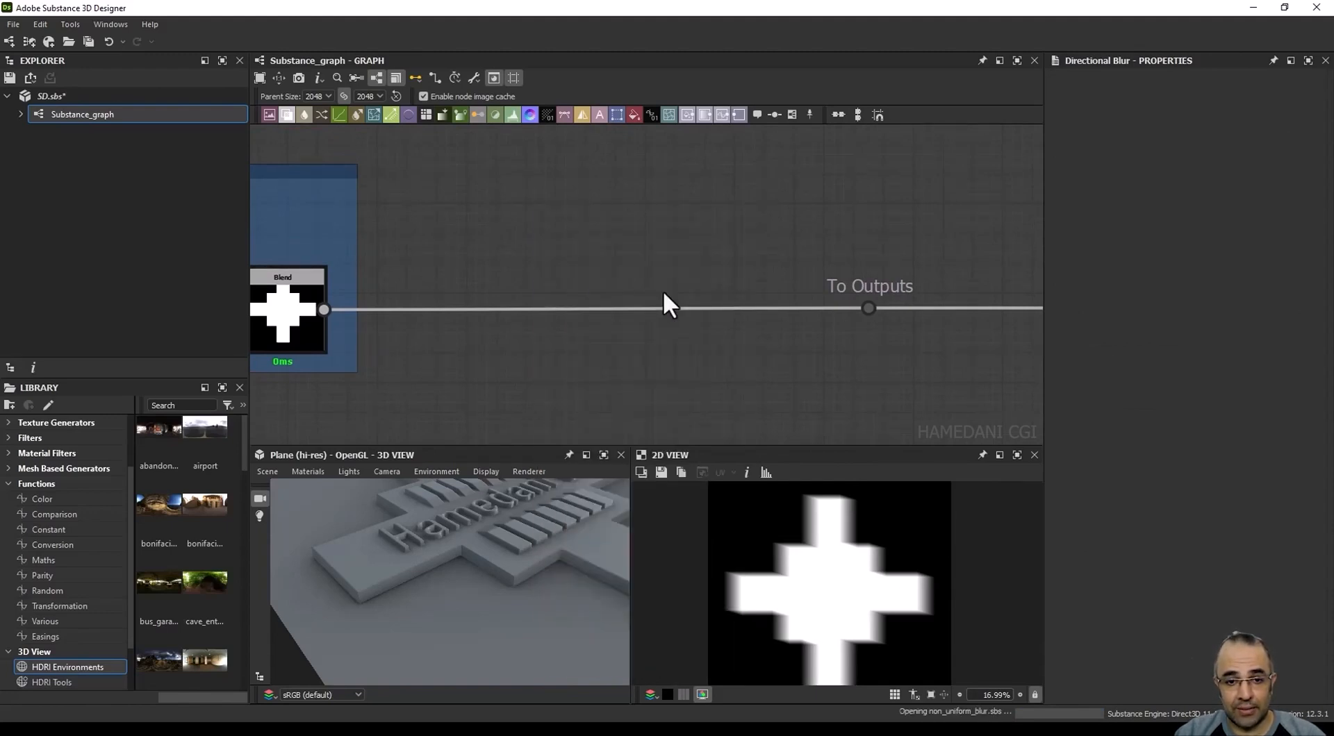
pyautogui.moveTo(324, 310); pyautogui.dragTo(531, 208)
pyautogui.moveTo(612, 219); pyautogui.dragTo(844, 306)
pyautogui.moveTo(570, 243); pyautogui.dragTo(592, 290)
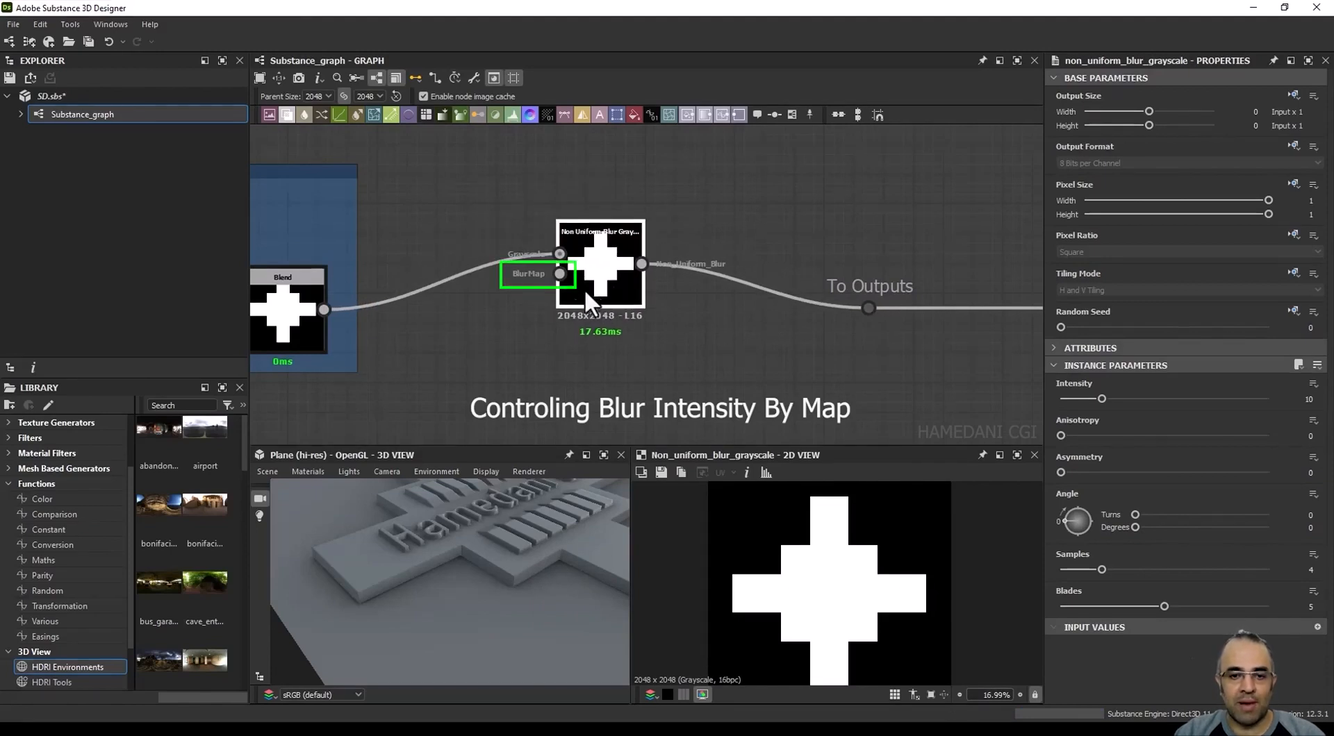
# Step: Add a Perlin Noise node, connect it to the Non Uniform Blur's BlurMap input and inspect the blurred result in the views
pyautogui.press('space')
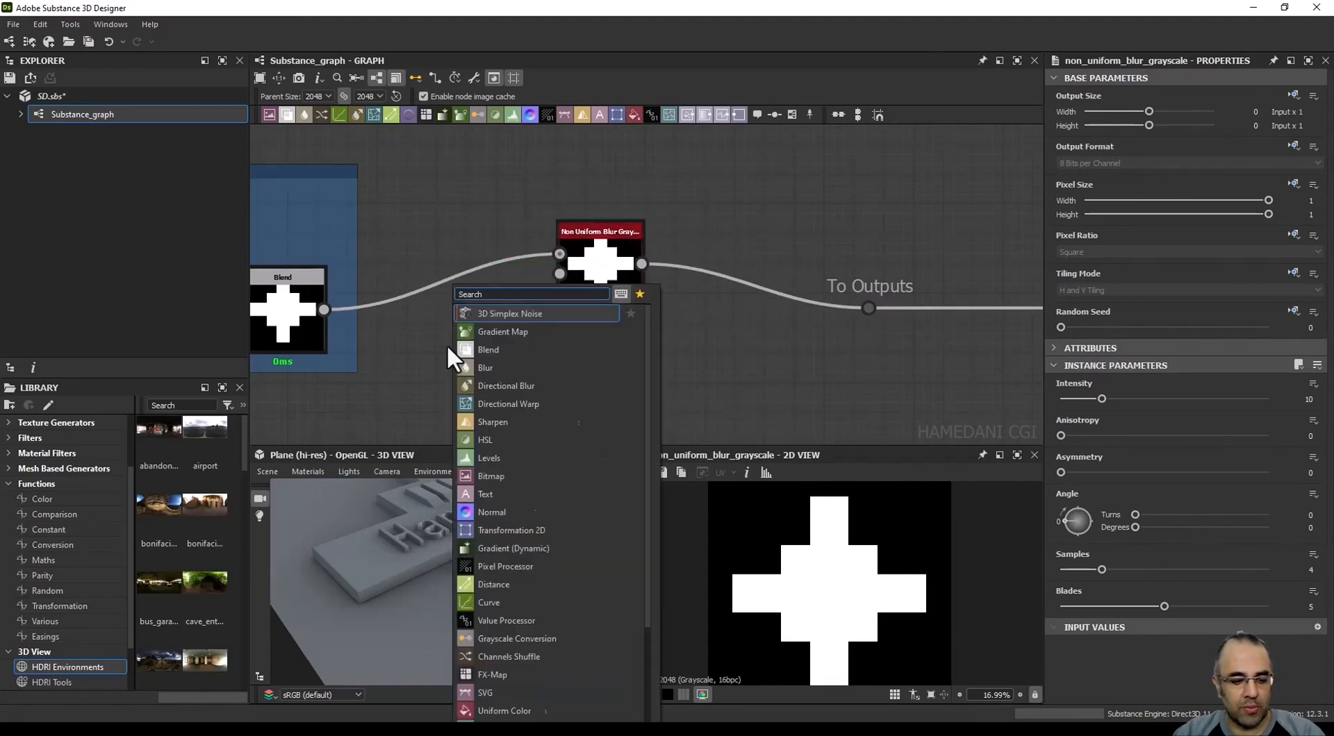
pyautogui.write('per')
pyautogui.click(497, 331)
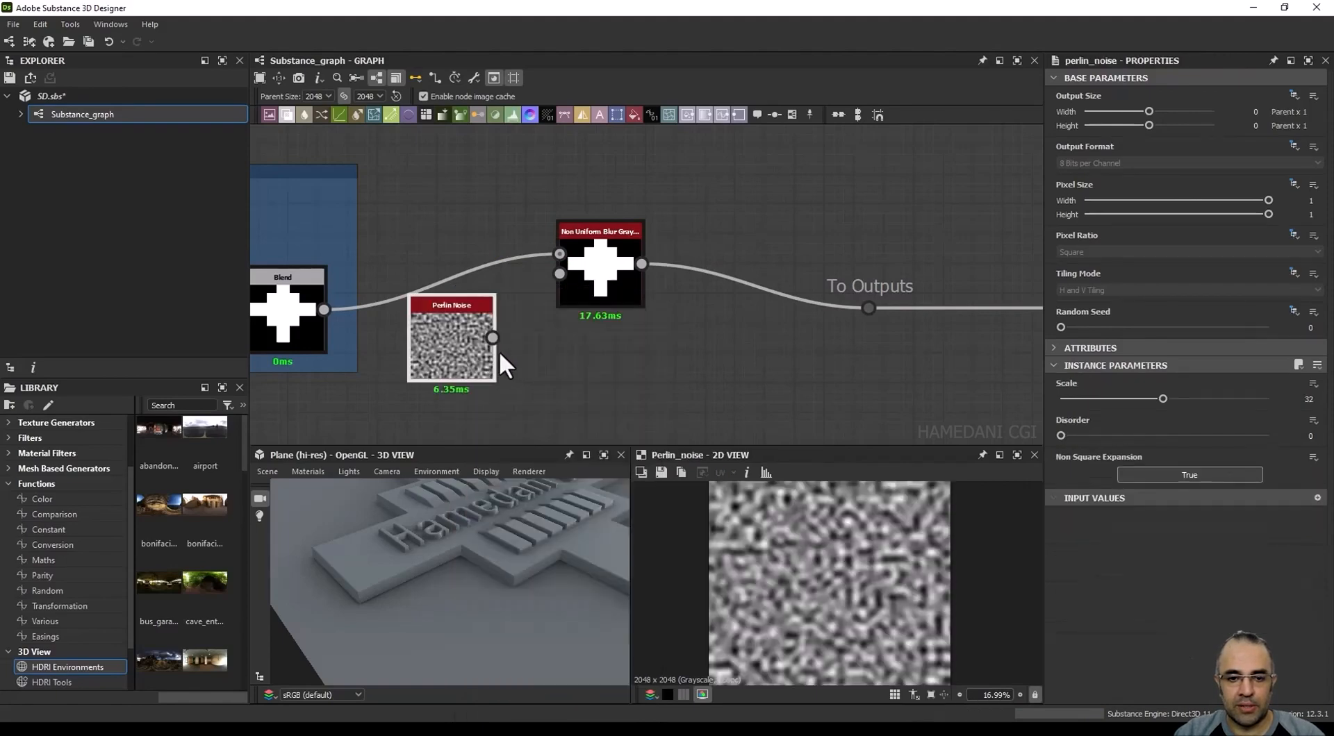
pyautogui.moveTo(492, 338); pyautogui.dragTo(560, 274)
pyautogui.doubleClick(597, 267)
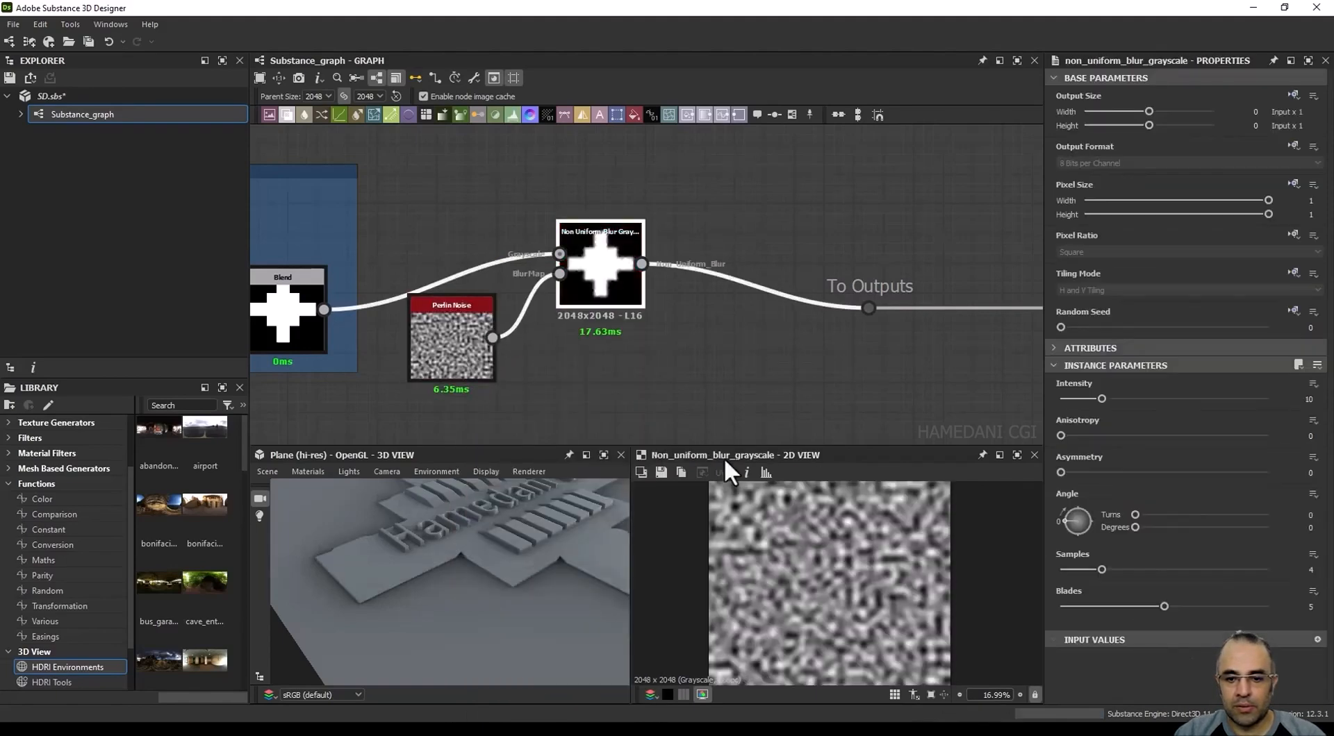
pyautogui.moveTo(560, 569); pyautogui.dragTo(429, 589)
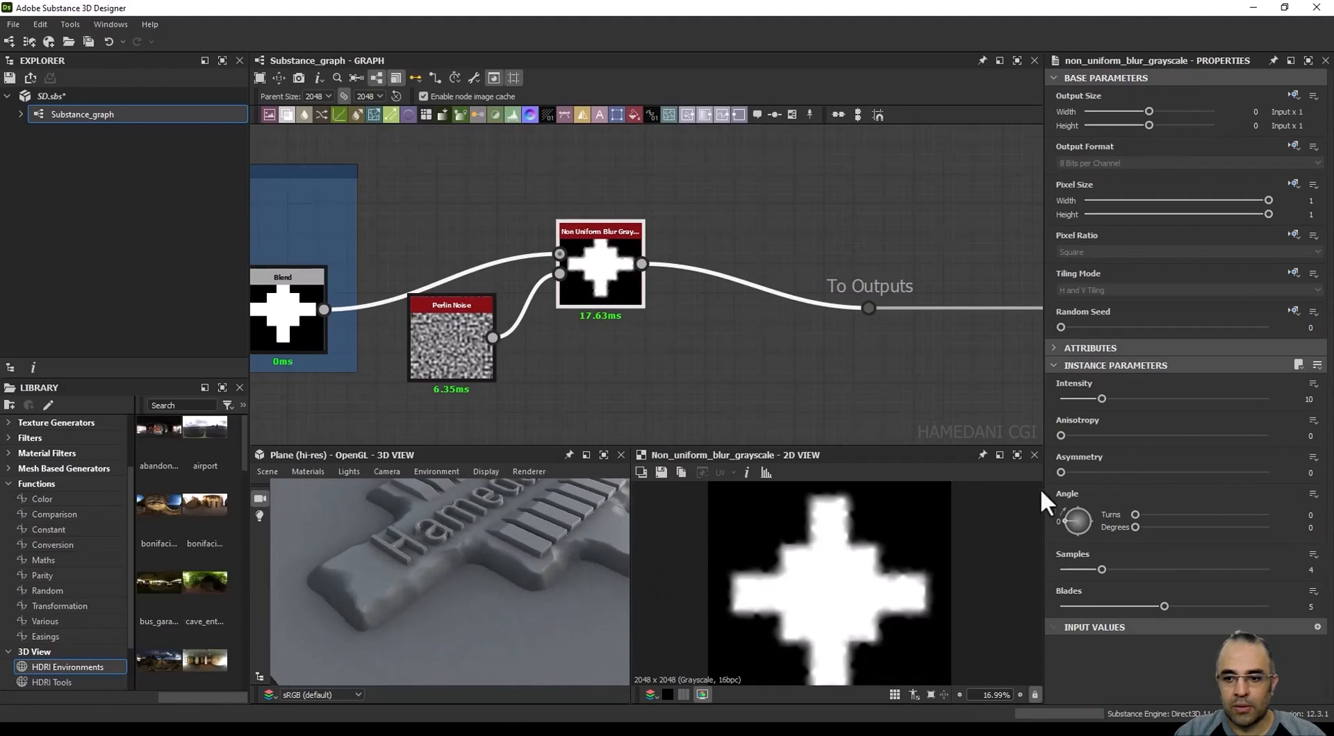
# Step: Set the Non Uniform Blur's Anisotropy to 0.55, Angle to 224 degrees and Intensity to 30.33, inspecting the effect on the model
pyautogui.moveTo(1066, 434); pyautogui.dragTo(1175, 435)
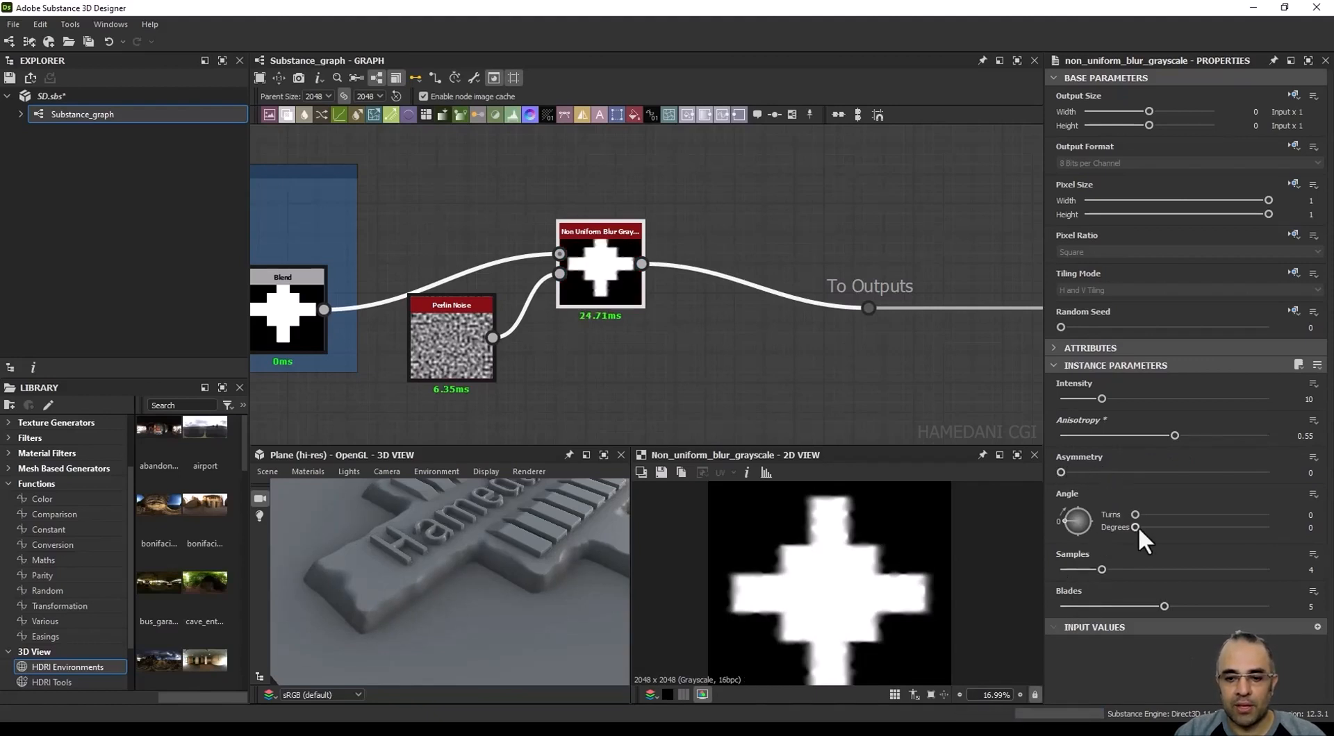
pyautogui.moveTo(1137, 526); pyautogui.dragTo(1218, 525)
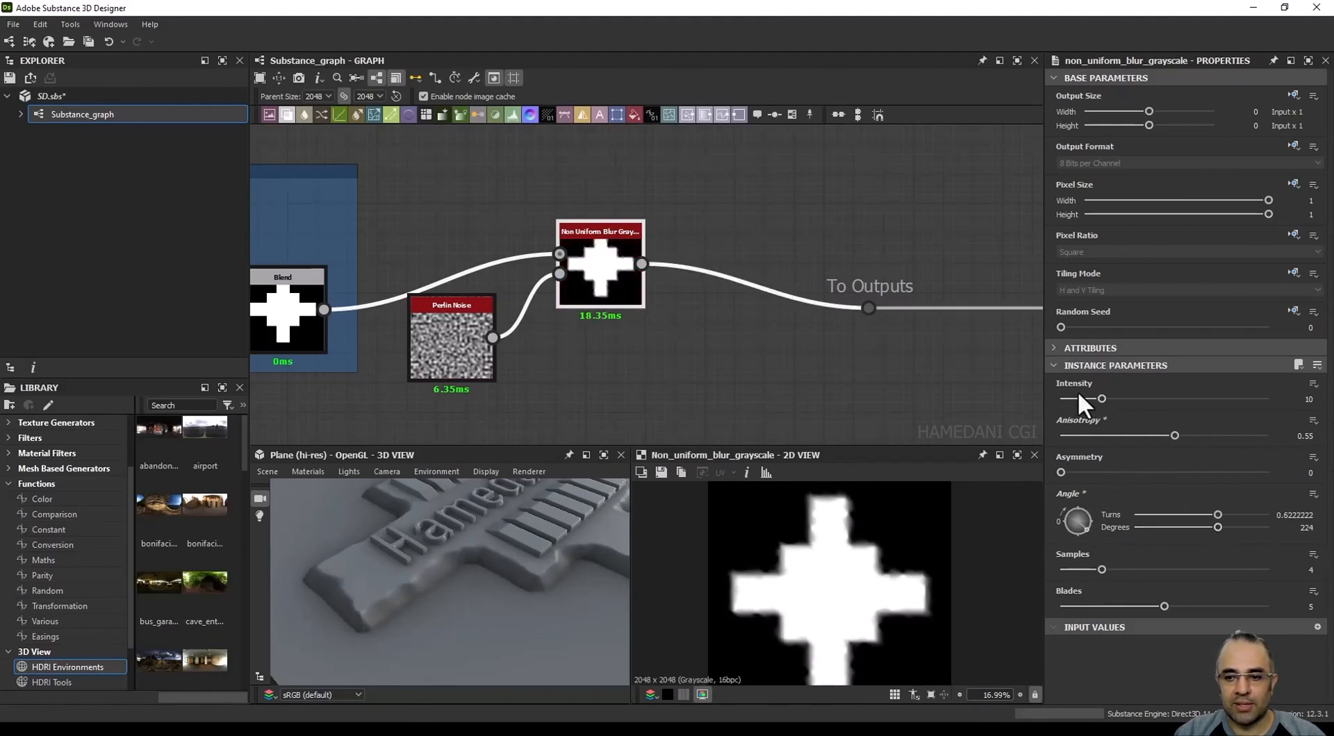
pyautogui.moveTo(1094, 397); pyautogui.dragTo(1186, 398)
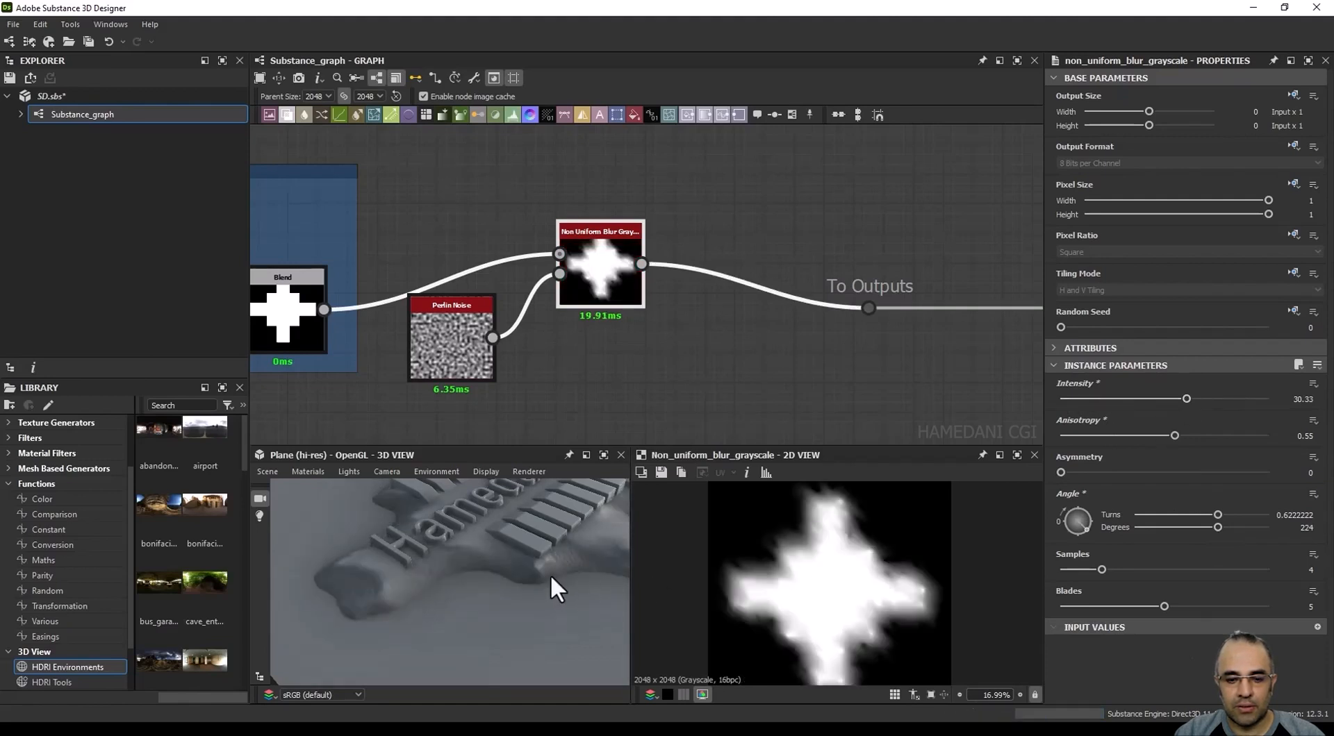
pyautogui.moveTo(550, 576); pyautogui.dragTo(606, 593)
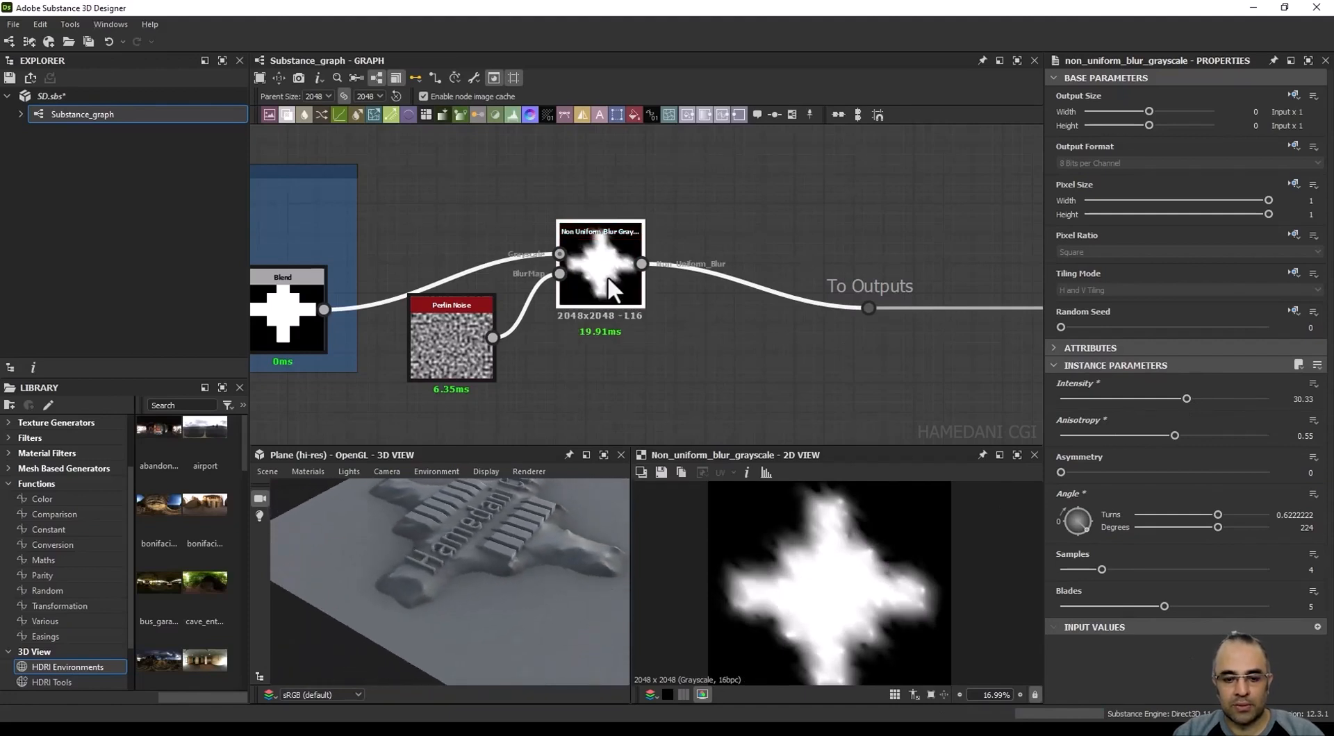
# Step: Delete the Non Uniform Blur Grayscale node and the Perlin Noise node
pyautogui.press('Delete')
pyautogui.doubleClick(455, 359)
pyautogui.press('Delete')
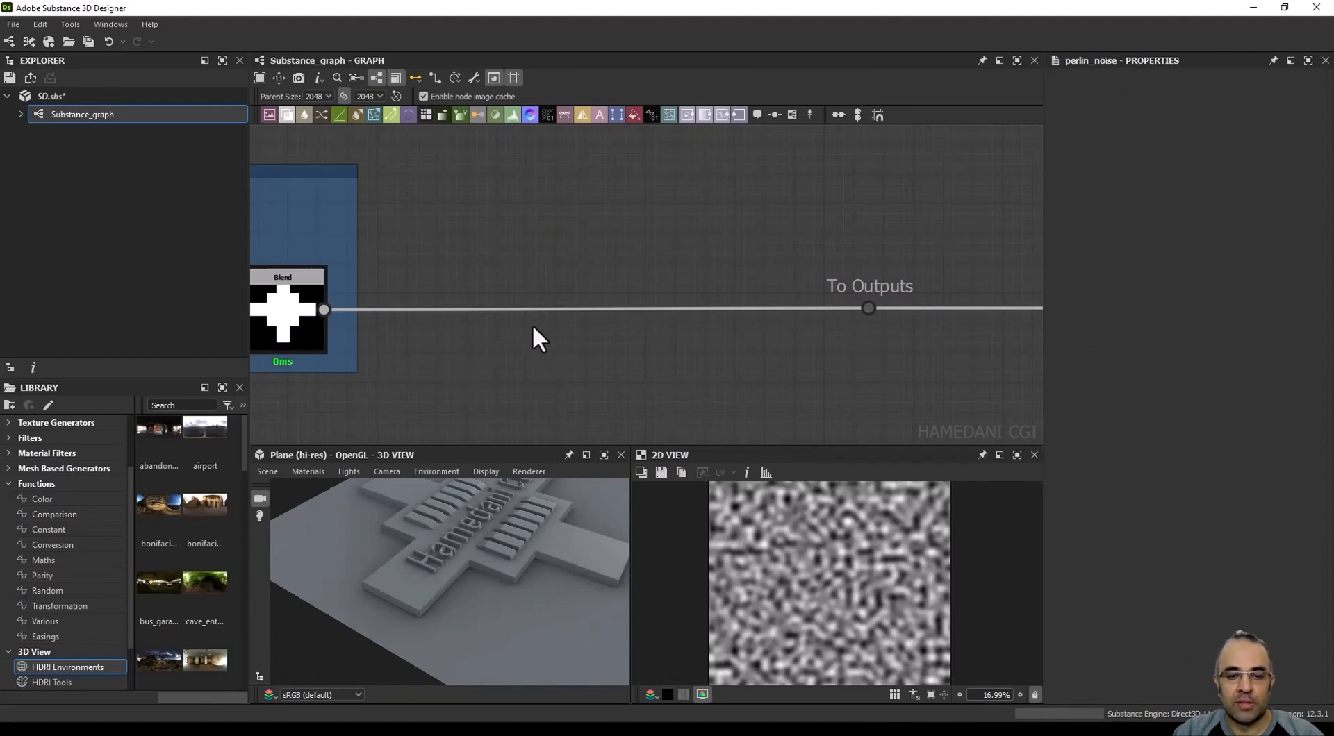
# Step: Add a grayscale Radial Blur node above the remaining connection and feed it from the last Blend node
pyautogui.press('space')
pyautogui.write('ra')
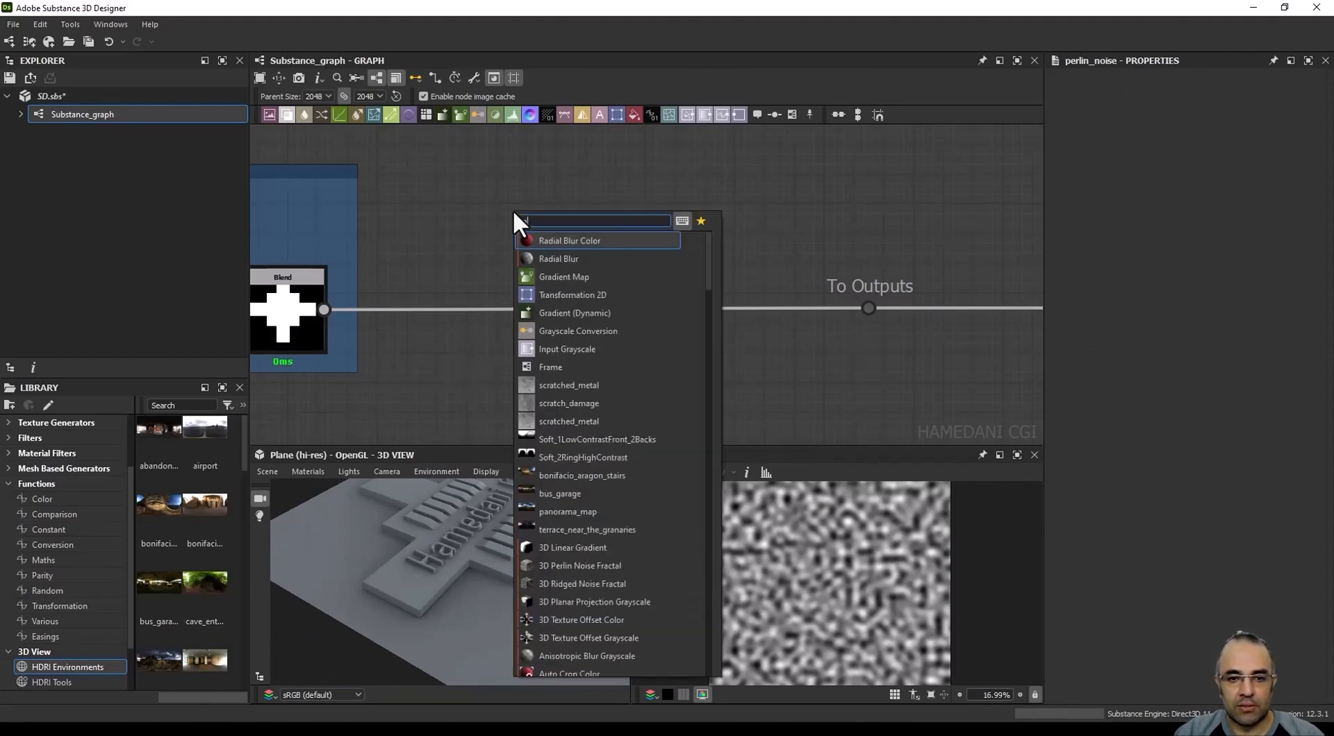
pyautogui.click(564, 257)
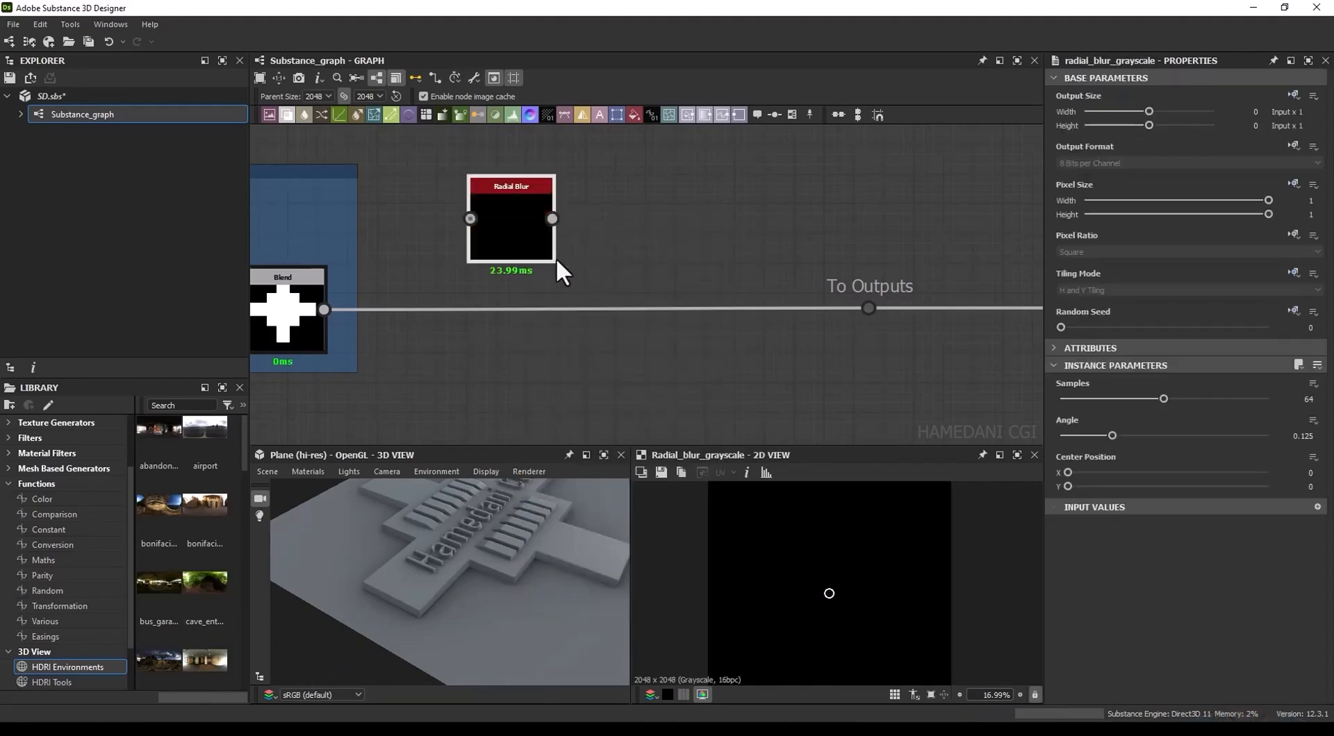
pyautogui.moveTo(324, 309); pyautogui.dragTo(529, 248)
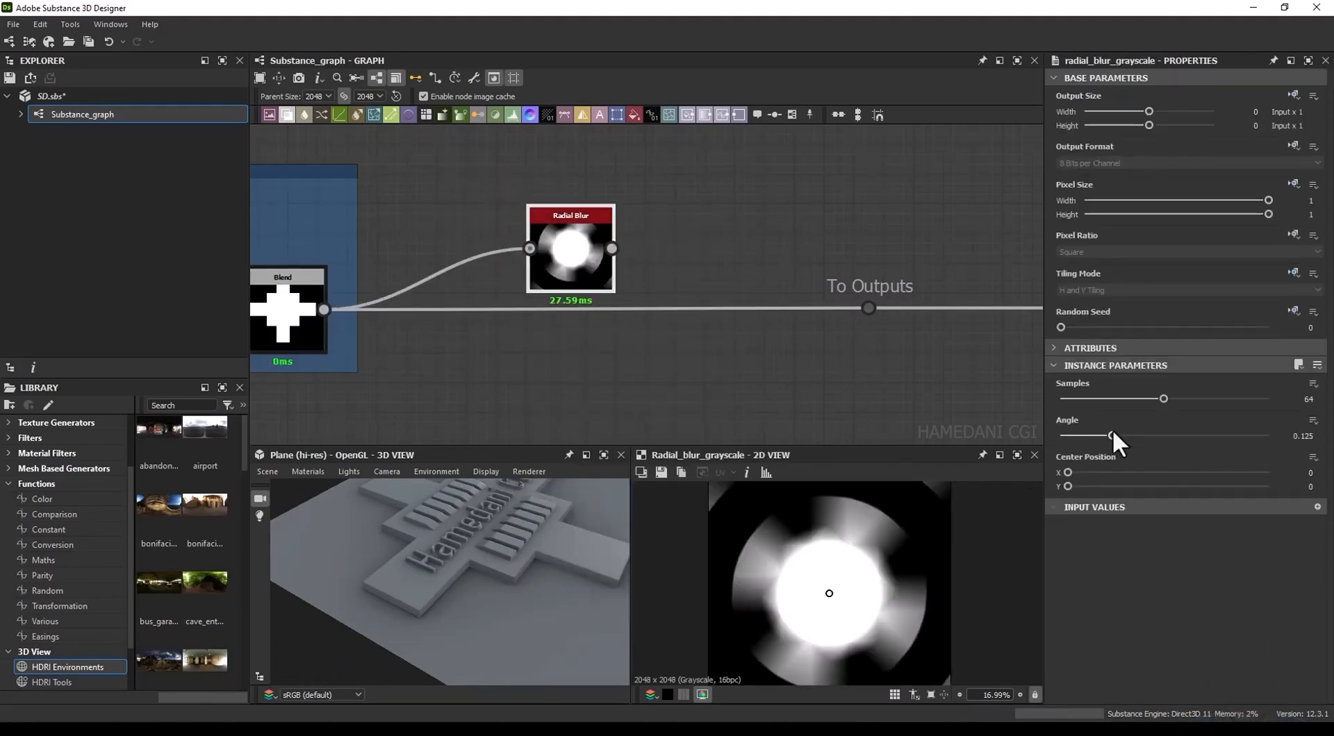
# Step: Set the Radial Blur's Angle to 0.08 and connect its output to the To Outputs point
pyautogui.moveTo(1112, 433); pyautogui.dragTo(1093, 433)
pyautogui.moveTo(621, 283); pyautogui.dragTo(594, 264, button='middle')
pyautogui.moveTo(585, 229); pyautogui.dragTo(841, 289)
pyautogui.moveTo(563, 598); pyautogui.dragTo(599, 519)
# Step: Move the Radial Blur node closer to the Blend node and insert a Non Uniform Blur Grayscale node after it, before To Outputs
pyautogui.moveTo(543, 251); pyautogui.dragTo(496, 279)
pyautogui.moveTo(537, 260); pyautogui.dragTo(623, 219)
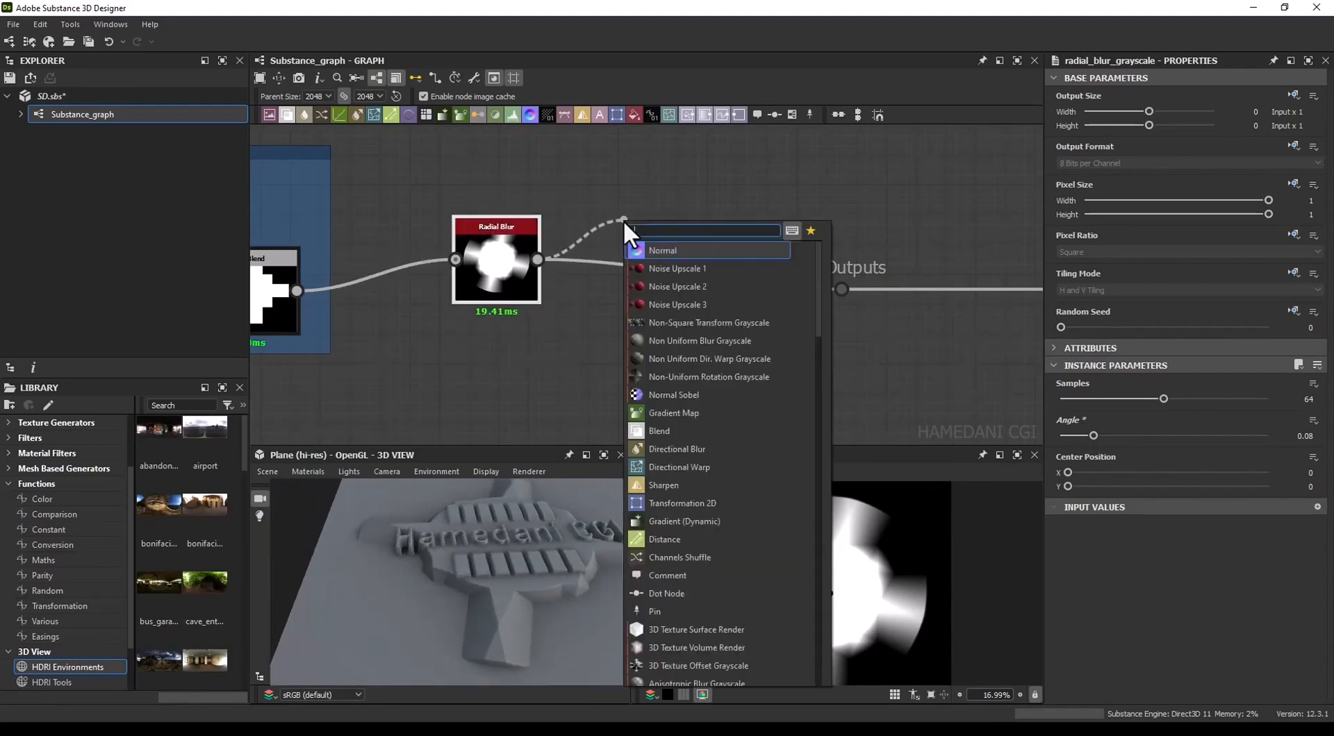
pyautogui.write('non')
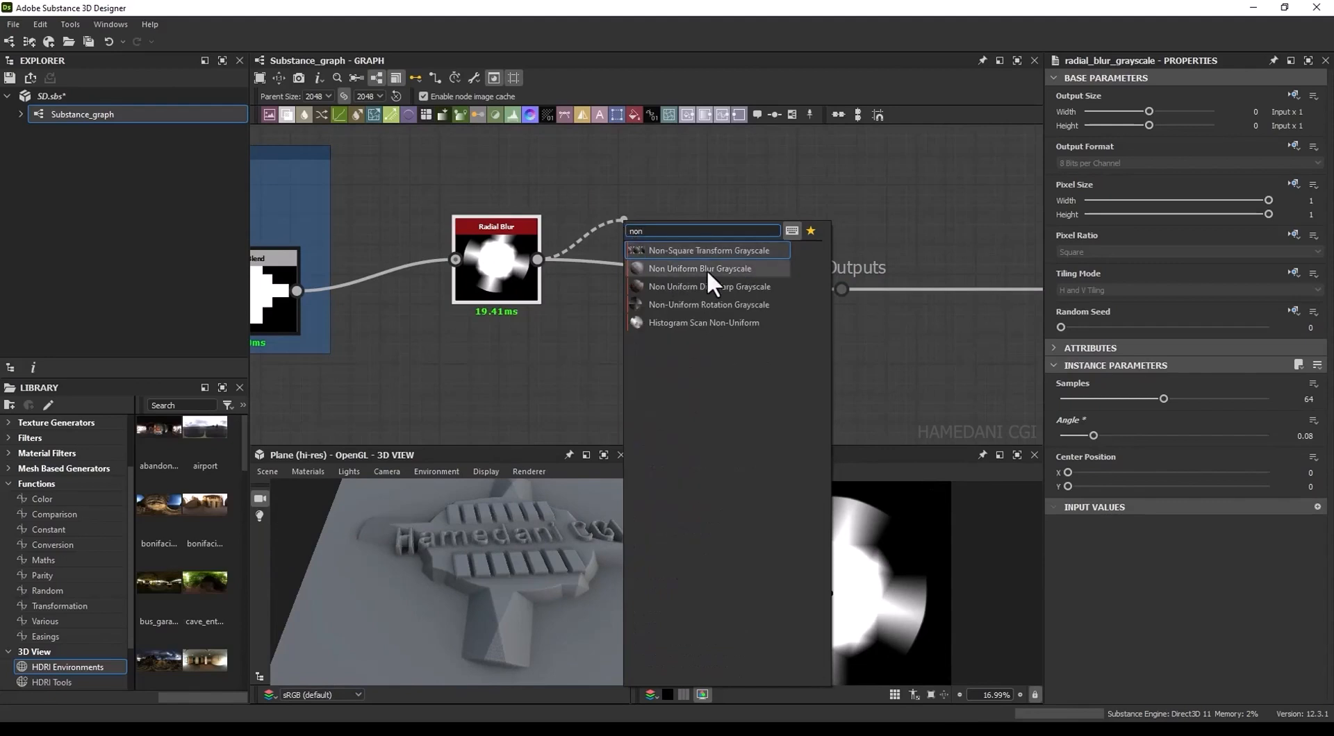
pyautogui.click(707, 269)
# Step: Feed a new Perlin Noise node into the Non Uniform Blur's BlurMap input and display the blur's result
pyautogui.moveTo(683, 252); pyautogui.dragTo(582, 365)
pyautogui.write('p')
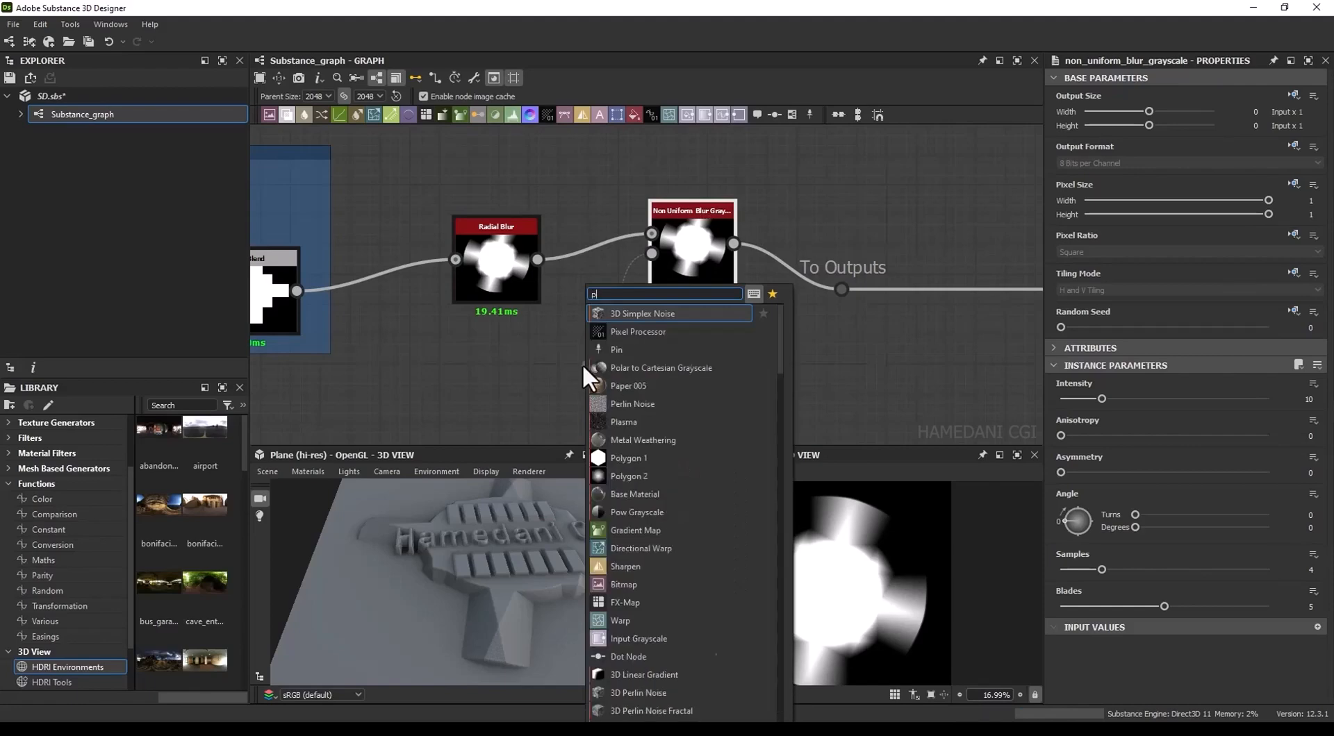
pyautogui.click(632, 403)
pyautogui.click(685, 265)
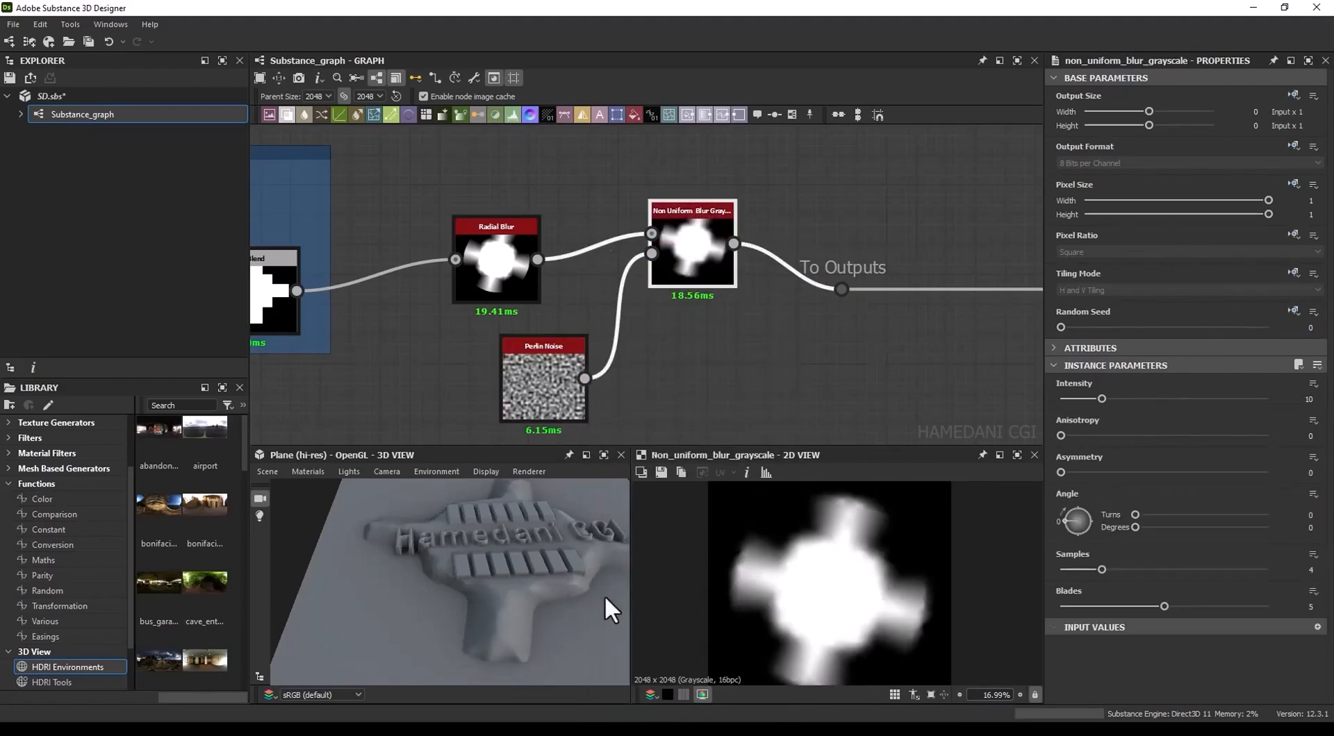
# Step: Set the Non Uniform Blur's Intensity to 26.83, Samples to 1 and Blades to 2, inspecting the effect on the model
pyautogui.click(1170, 399)
pyautogui.moveTo(1102, 569); pyautogui.dragTo(1060, 570)
pyautogui.moveTo(1164, 607); pyautogui.dragTo(1086, 608)
pyautogui.moveTo(527, 609)
pyautogui.mouseDown()
pyautogui.moveTo(589, 605)
pyautogui.moveTo(530, 601)
pyautogui.mouseUp()
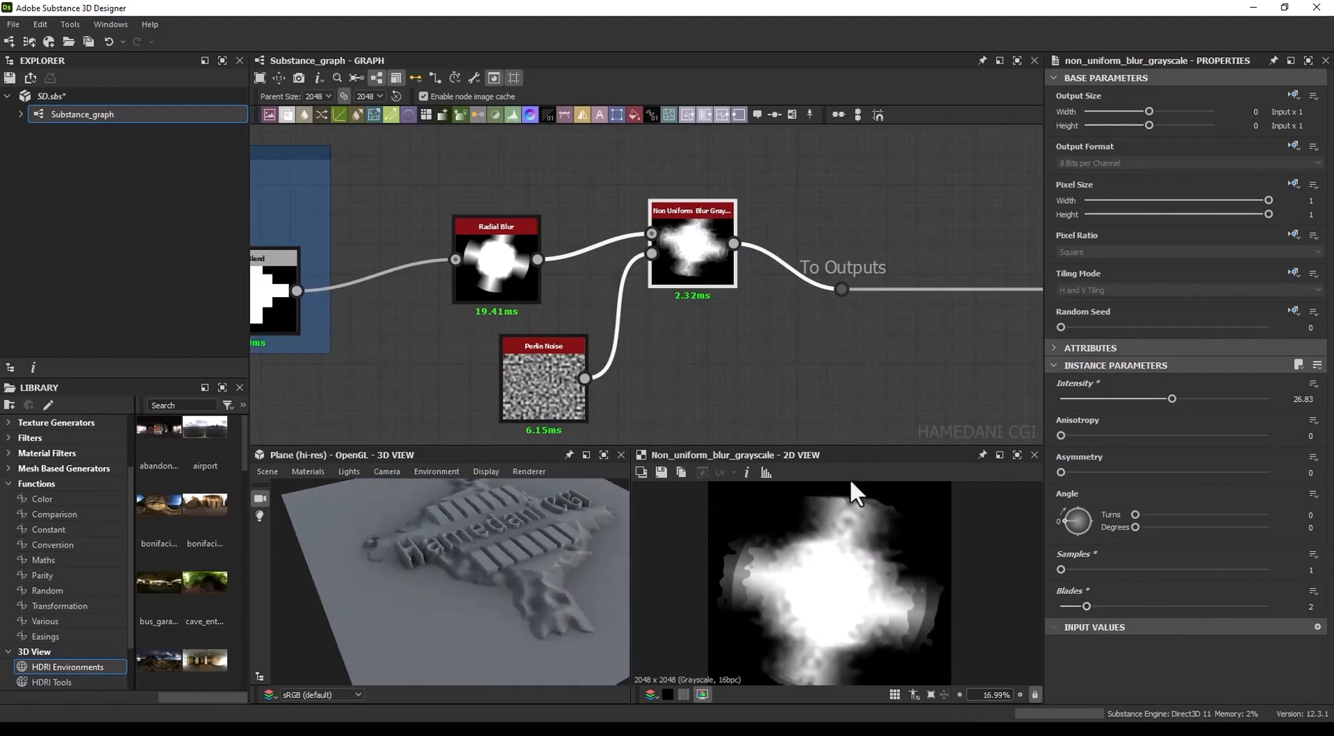
# Step: Delete the Non Uniform Blur Grayscale, Perlin Noise and Radial Blur nodes
pyautogui.click(687, 259)
pyautogui.press('BackSpace')
pyautogui.click(571, 384)
pyautogui.press('BackSpace')
pyautogui.click(506, 279)
pyautogui.press('BackSpace')
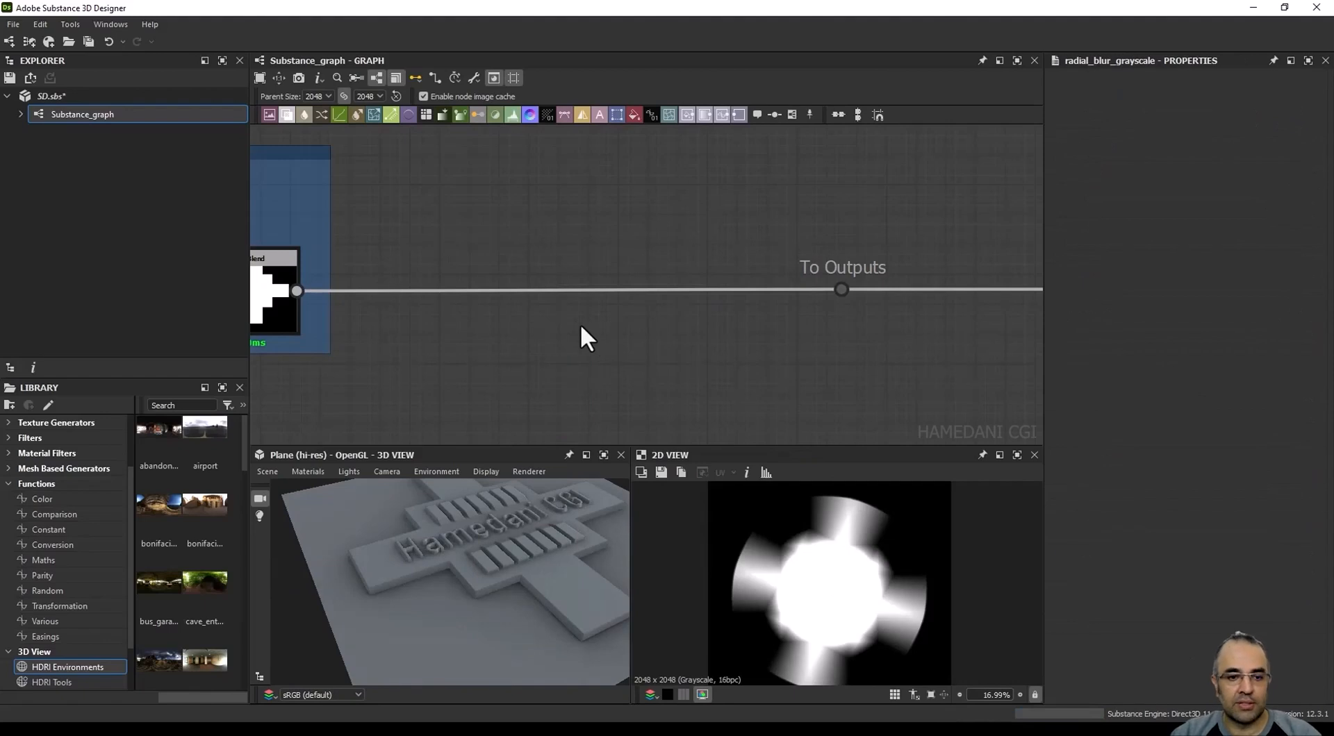
# Step: Feed the Blend node's output into a new Slope Blur Grayscale node and set its Intensity to 11.25
pyautogui.moveTo(297, 290); pyautogui.dragTo(439, 226)
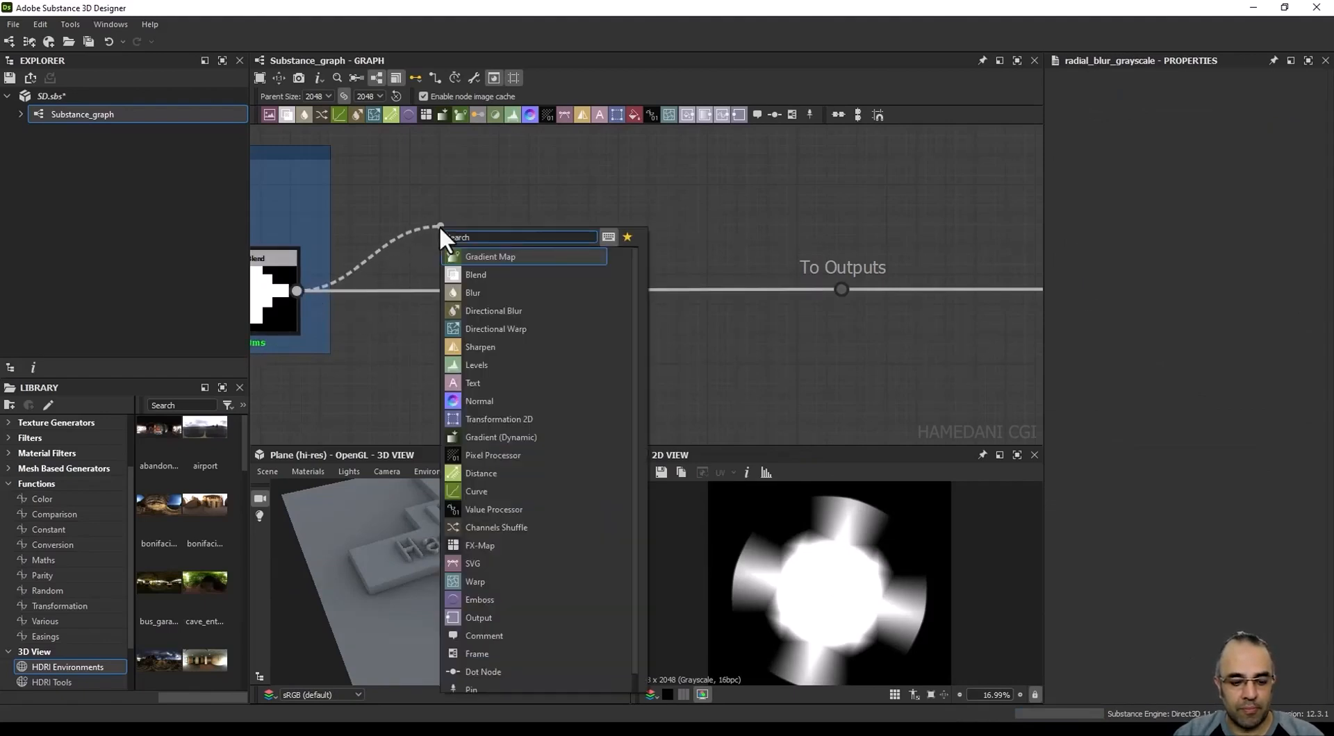
pyautogui.write('dlop')
pyautogui.doubleClick(469, 236)
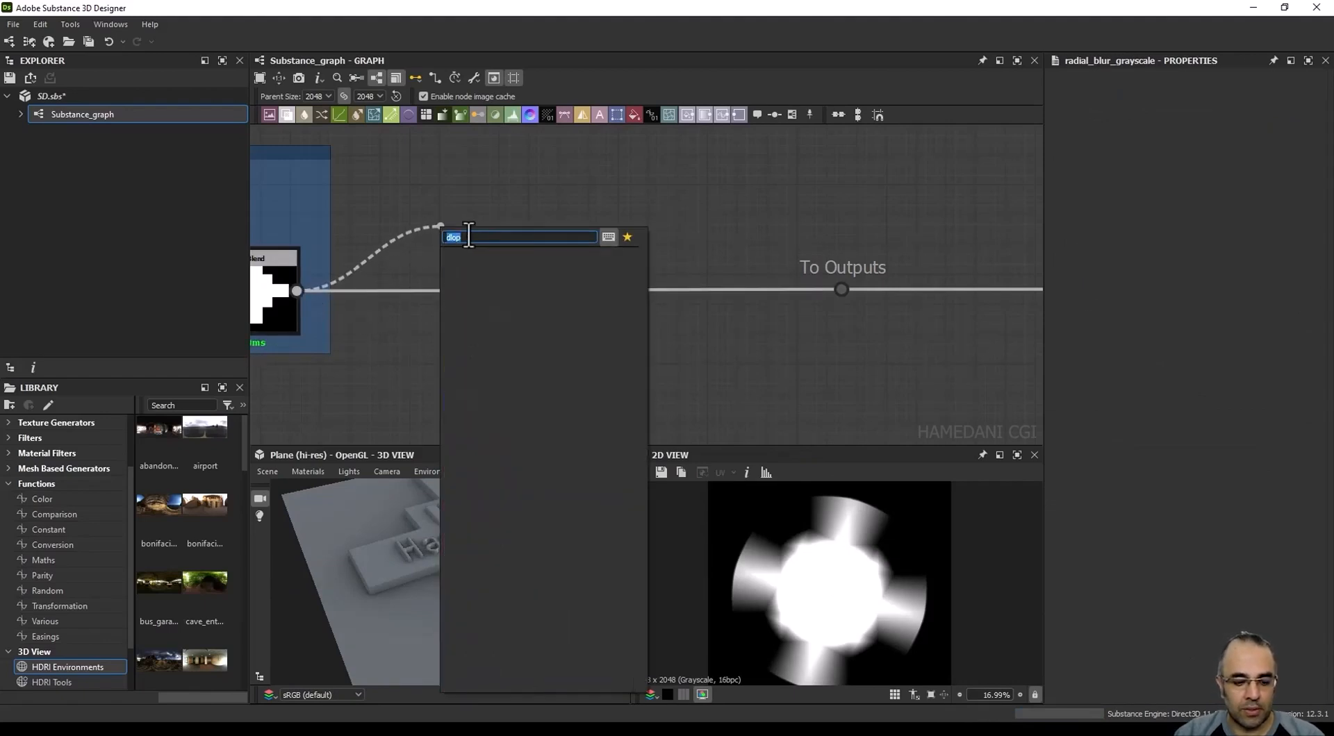
pyautogui.write('slope')
pyautogui.click(492, 255)
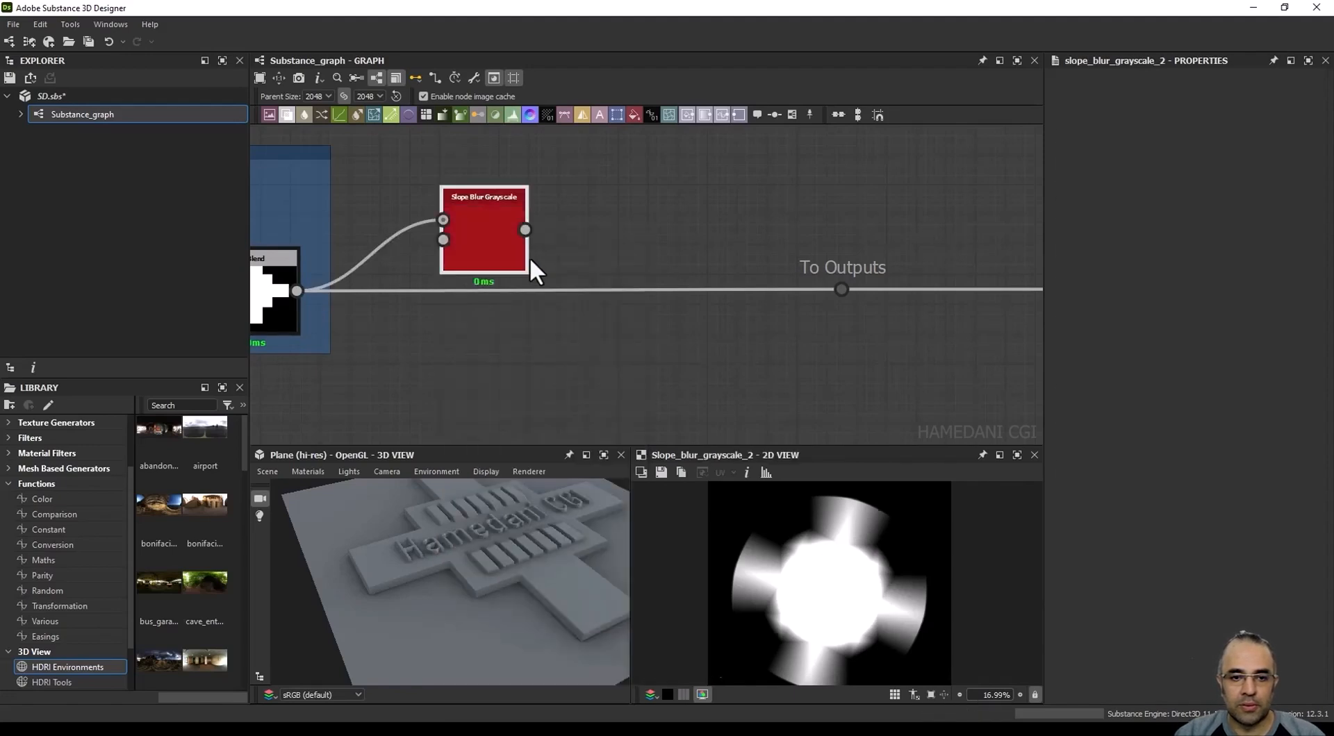
pyautogui.moveTo(486, 245); pyautogui.dragTo(527, 246)
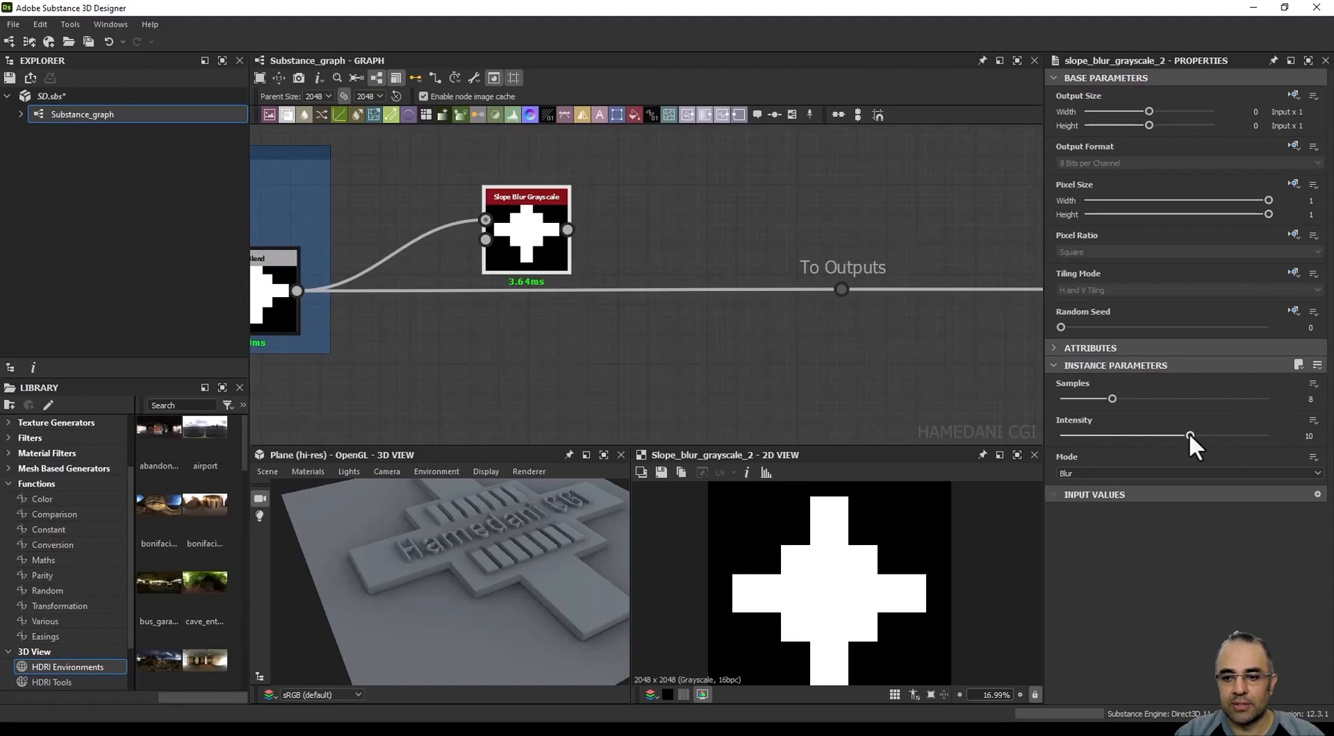
pyautogui.moveTo(1189, 436)
pyautogui.mouseDown()
pyautogui.moveTo(1082, 436)
pyautogui.moveTo(1206, 436)
pyautogui.mouseUp()
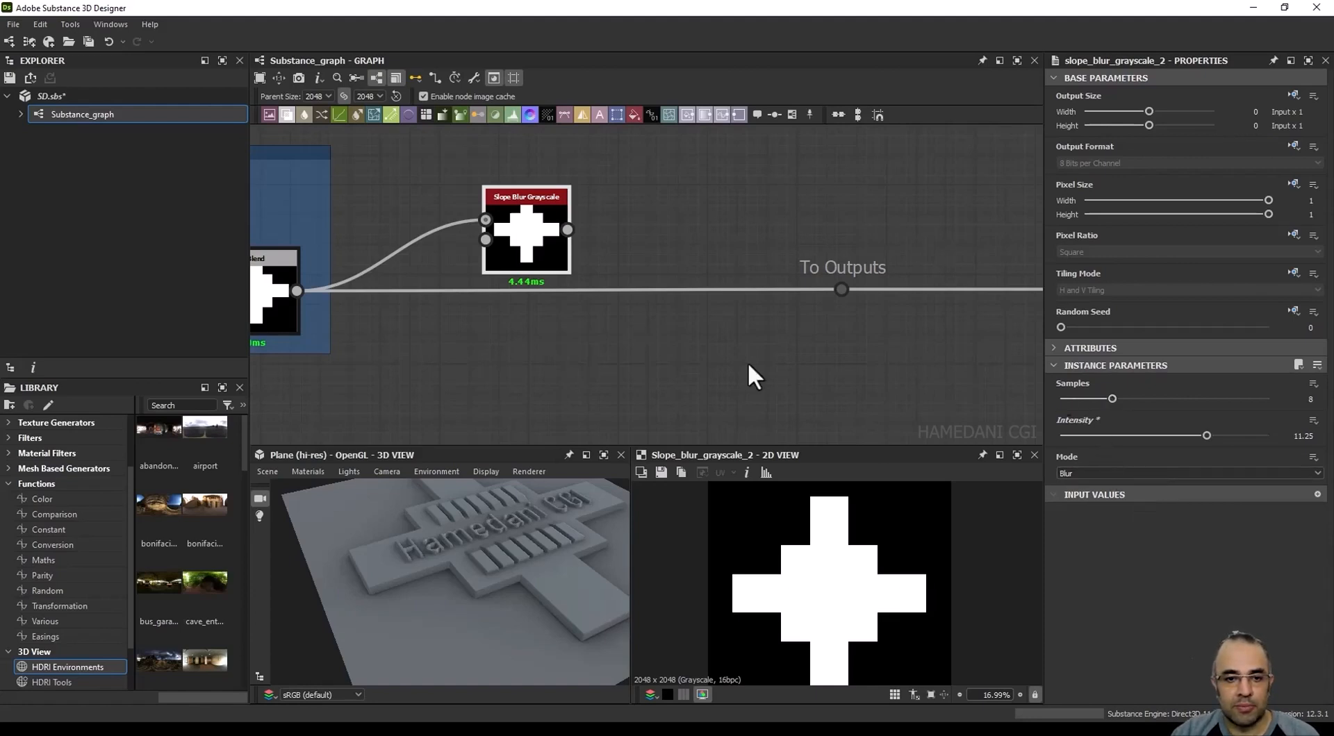
# Step: Add a Gaussian Noise node feeding the Slope input of the Slope Blur Grayscale node
pyautogui.moveTo(491, 250); pyautogui.dragTo(554, 252)
pyautogui.moveTo(490, 324); pyautogui.dragTo(482, 339)
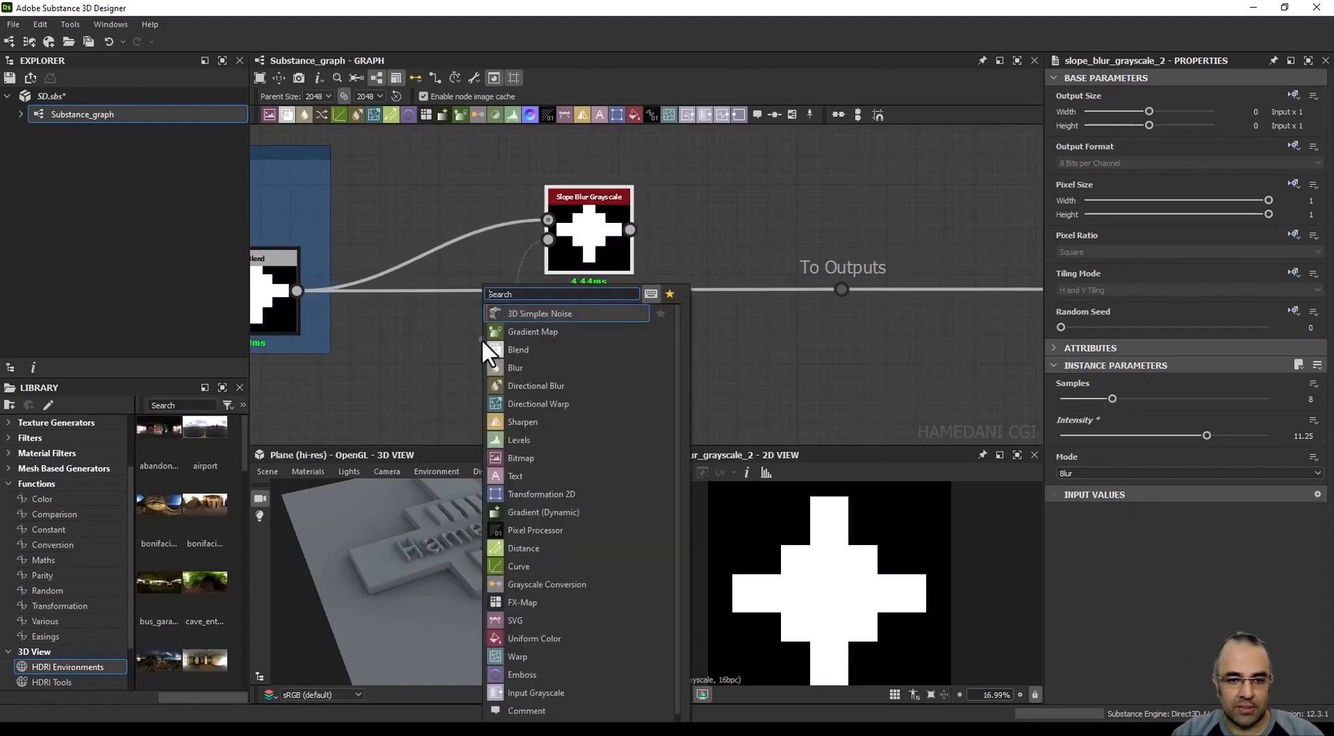
pyautogui.write('m')
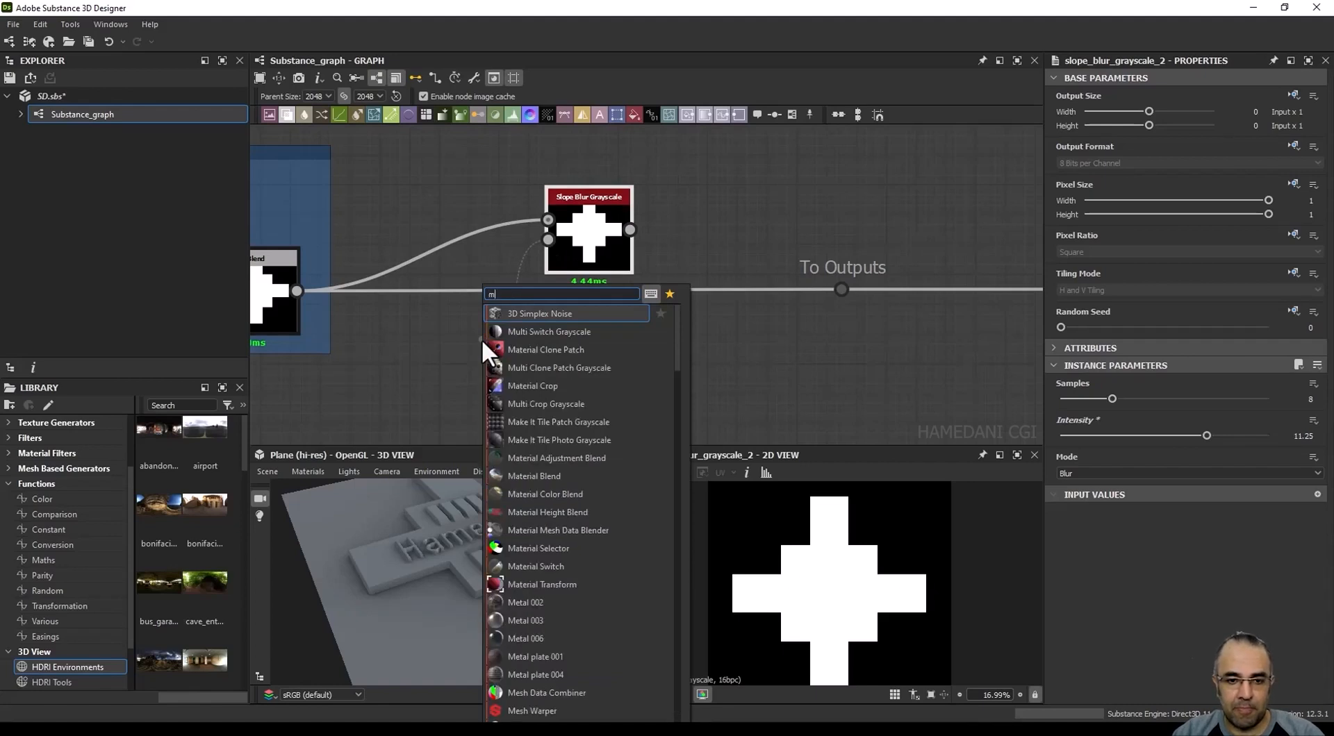
pyautogui.press('BackSpace')
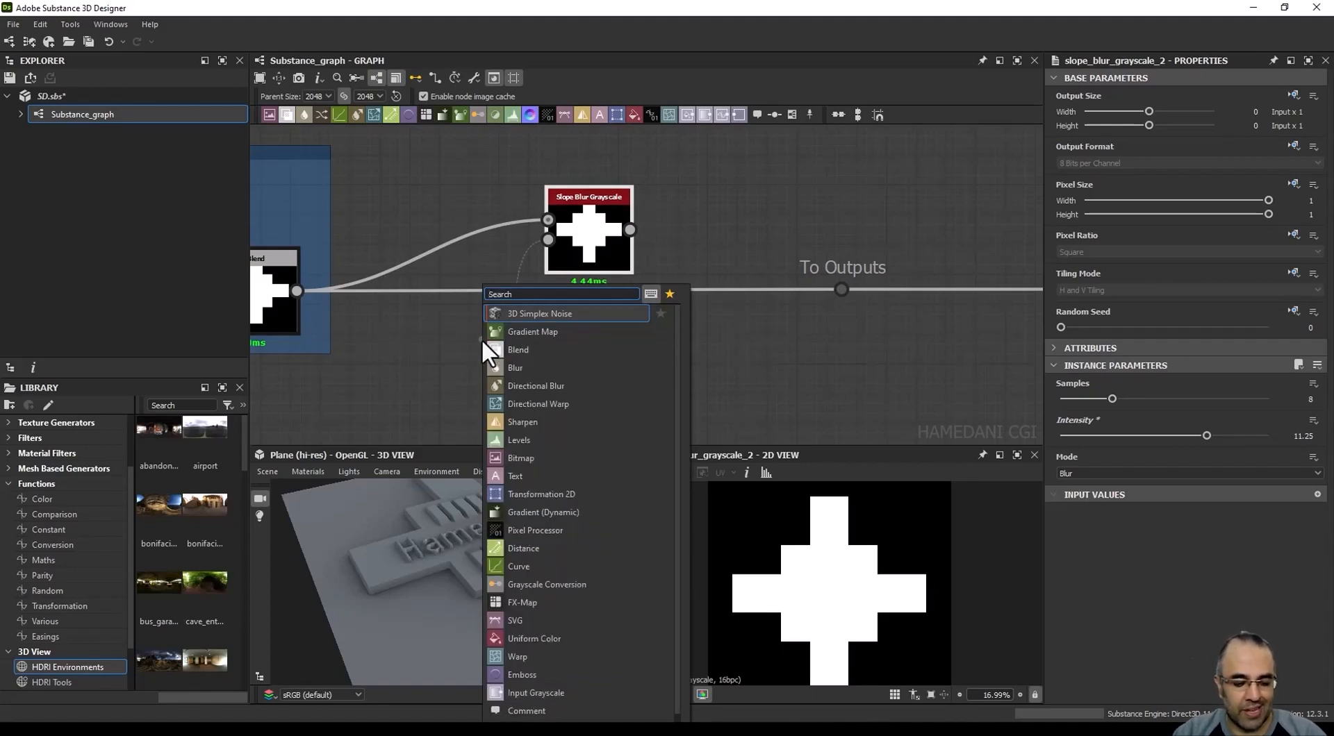
pyautogui.write('gau')
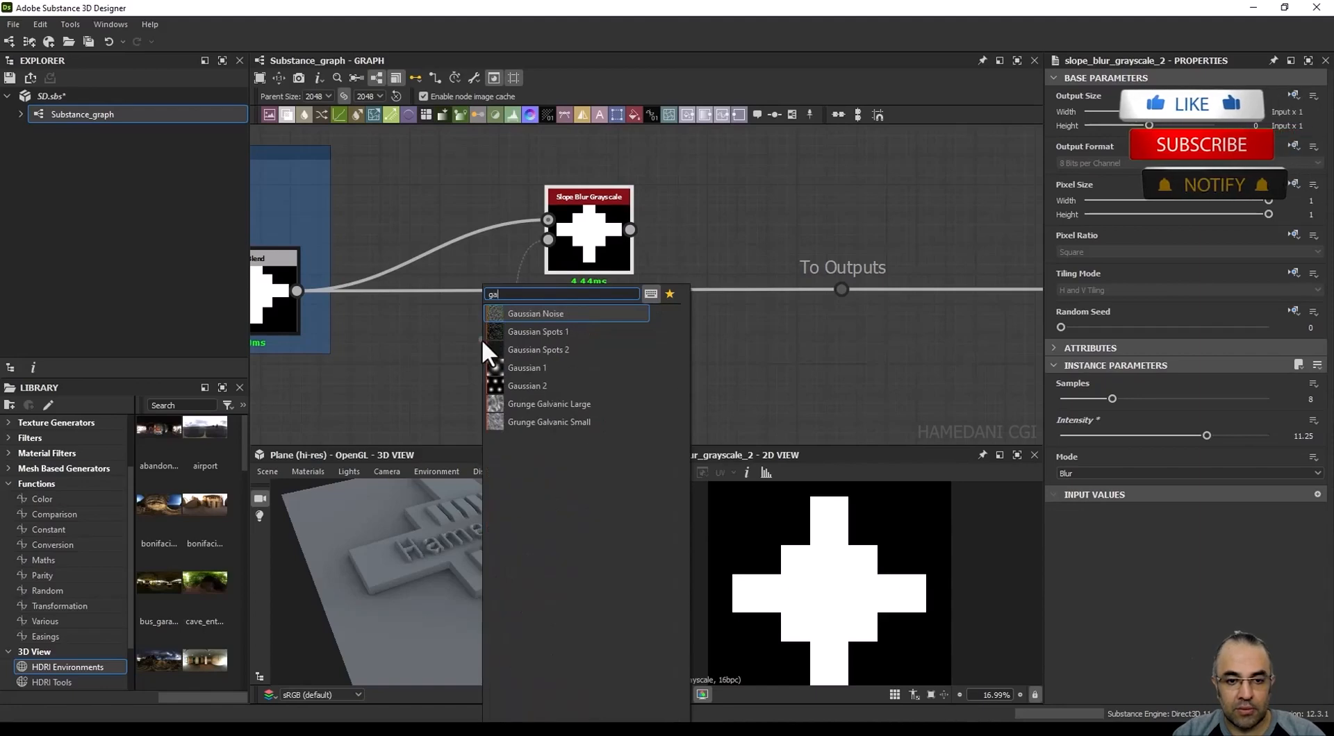
pyautogui.click(515, 314)
pyautogui.moveTo(465, 349); pyautogui.dragTo(565, 254)
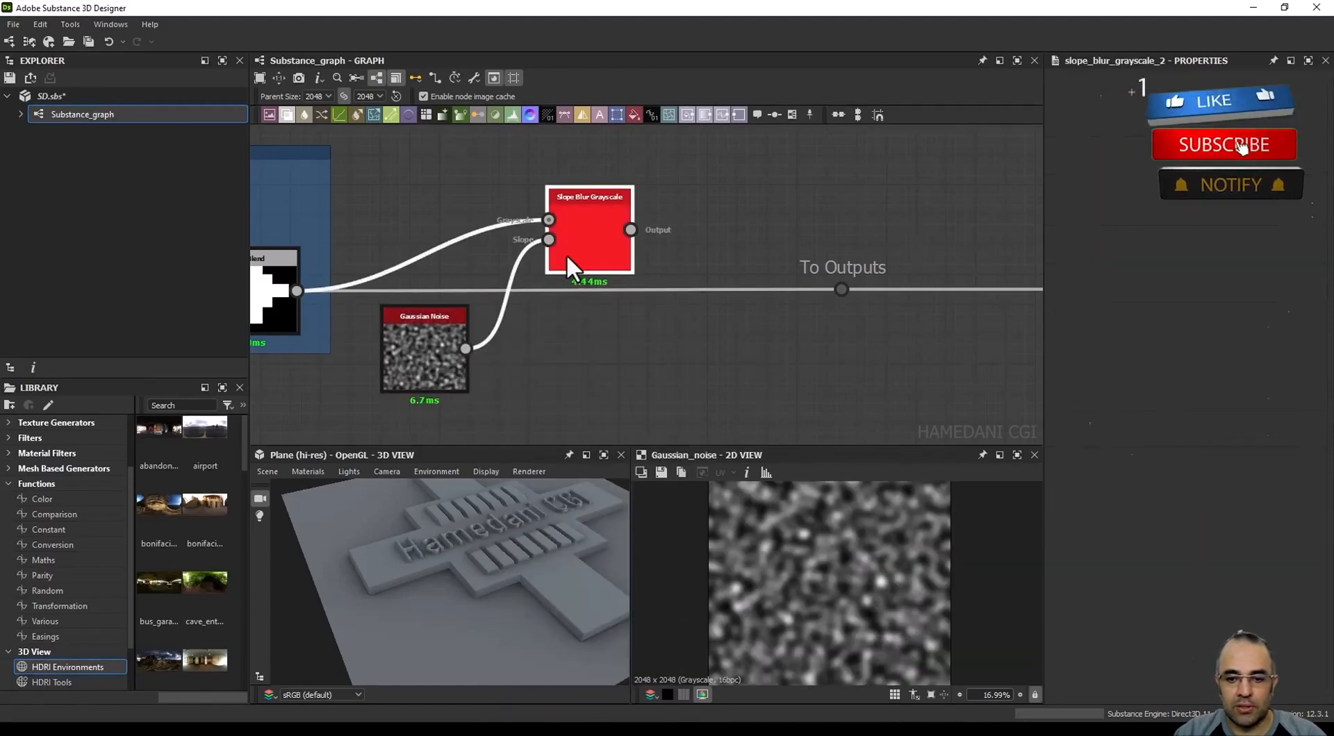
# Step: Set the Slope Blur Grayscale's Samples to 32 and connect its output to To Outputs
pyautogui.moveTo(1112, 399); pyautogui.dragTo(1278, 397)
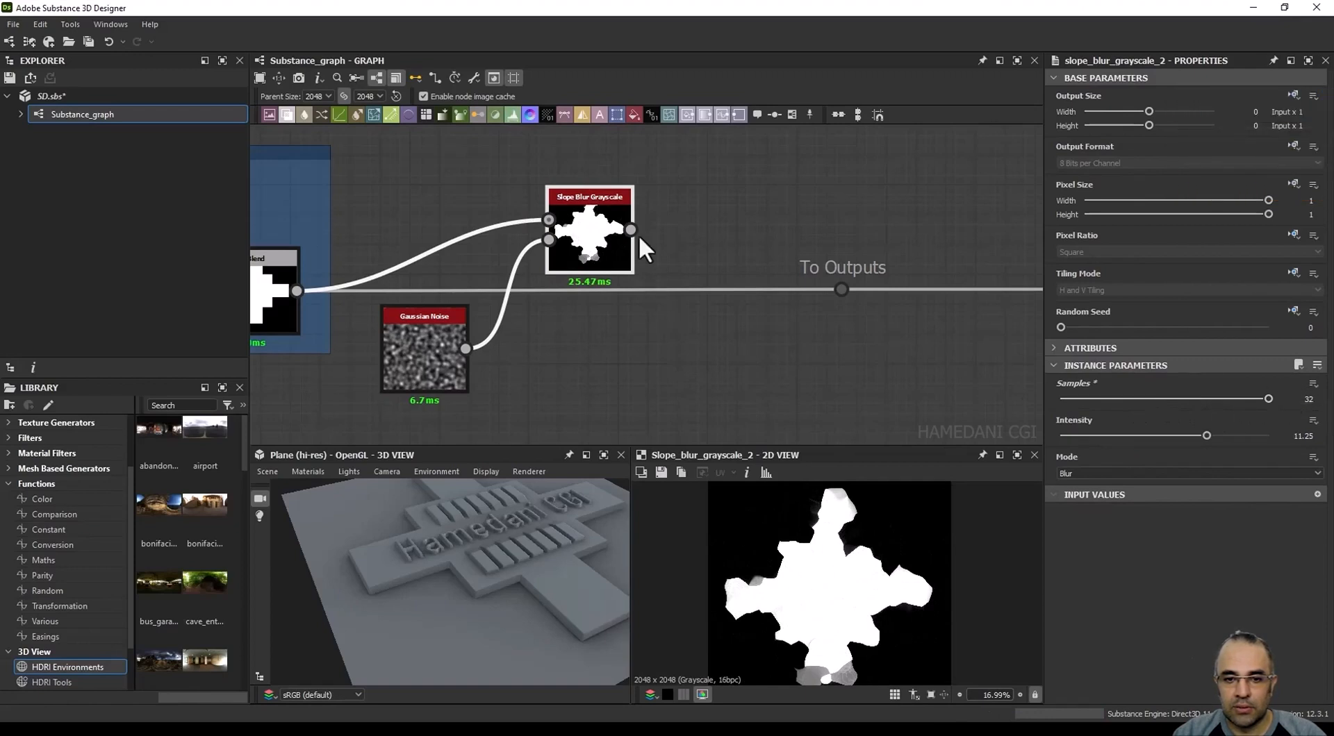
pyautogui.moveTo(631, 229); pyautogui.dragTo(841, 289)
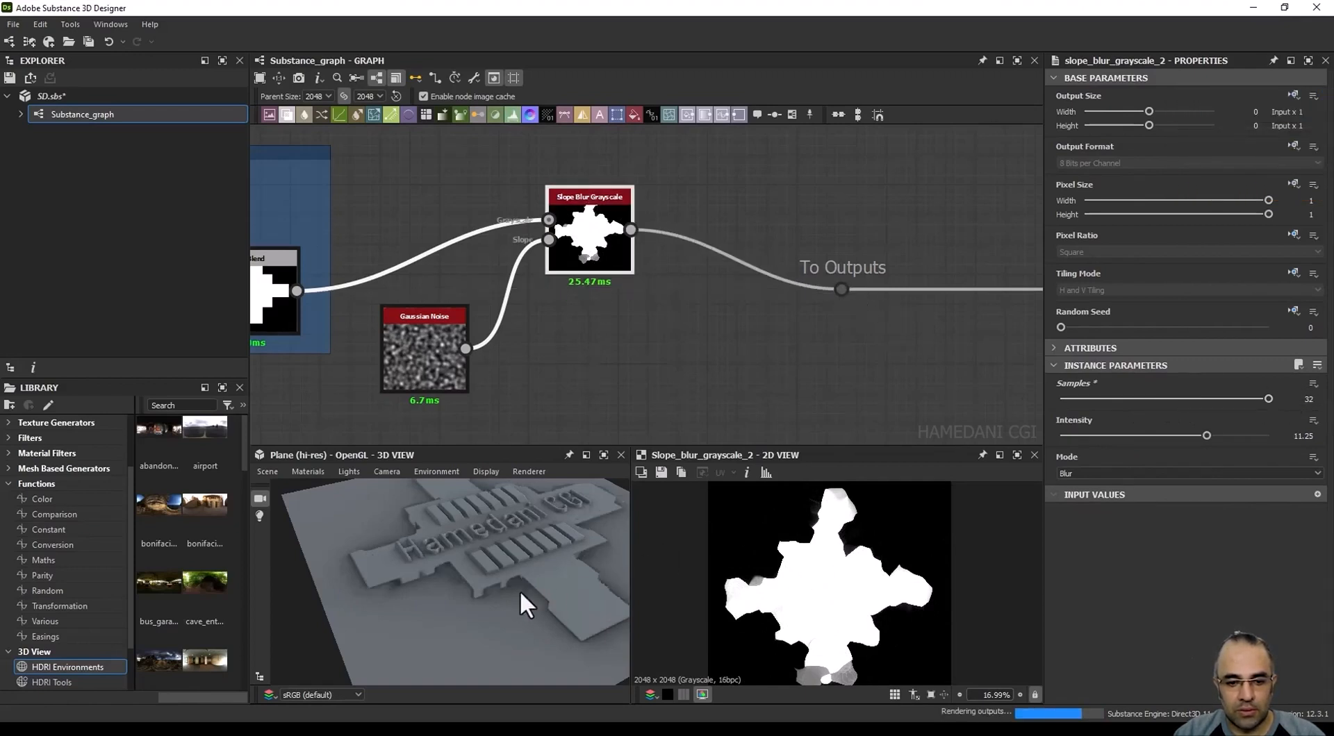
# Step: Reduce the Slope Blur Grayscale's Intensity to 0.69, checking the effect on the model
pyautogui.moveTo(527, 589); pyautogui.dragTo(480, 609)
pyautogui.moveTo(1206, 436); pyautogui.dragTo(1057, 445)
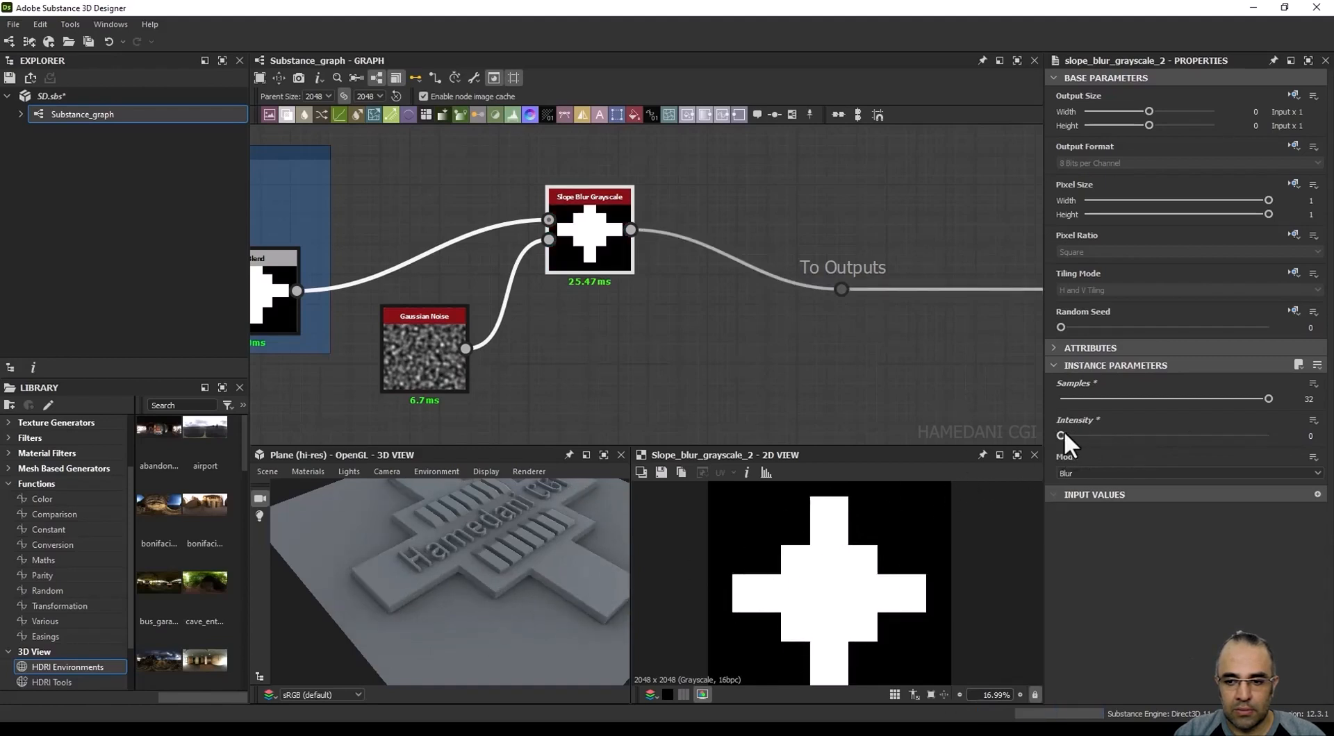
pyautogui.moveTo(1064, 436); pyautogui.dragTo(1070, 436)
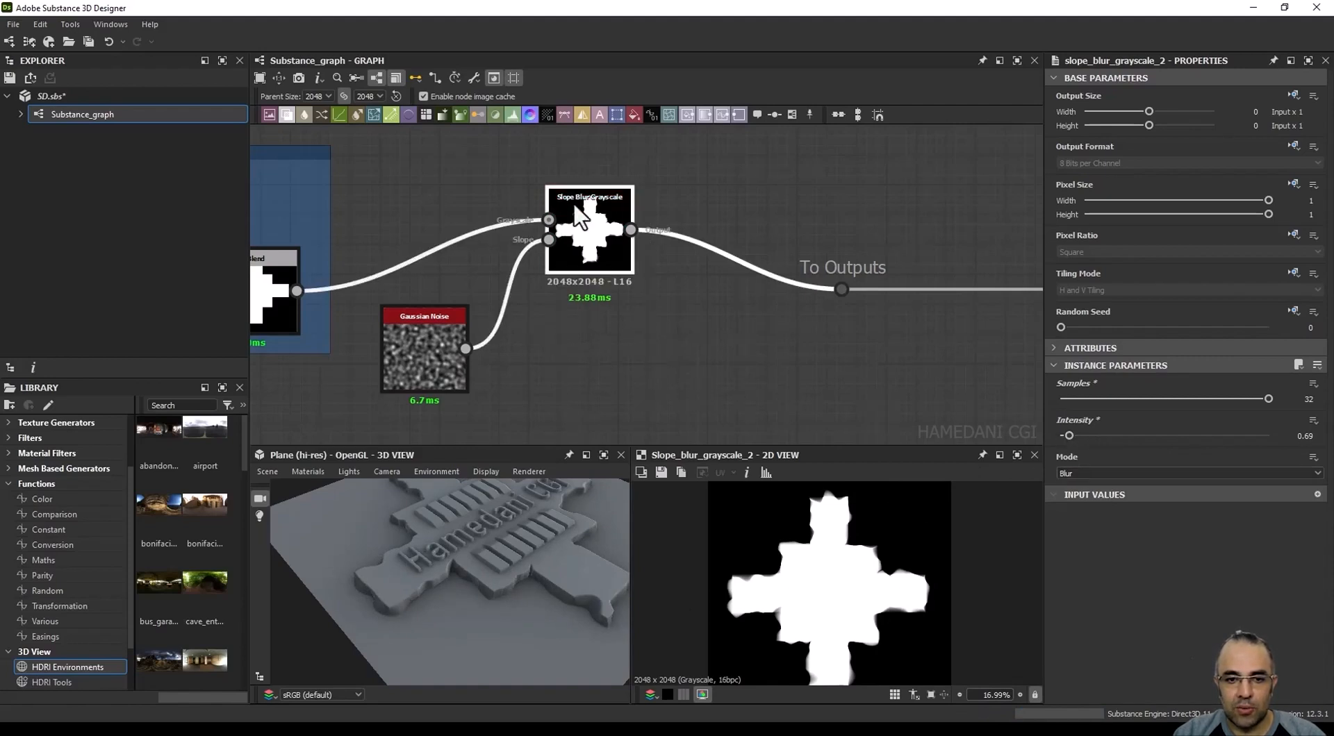
# Step: Move the Slope Blur Grayscale and Gaussian Noise nodes farther from the Blend node to make room between them
pyautogui.moveTo(570, 239); pyautogui.dragTo(643, 239)
pyautogui.moveTo(458, 348); pyautogui.dragTo(576, 379)
pyautogui.moveTo(389, 240); pyautogui.dragTo(452, 310)
pyautogui.press('space')
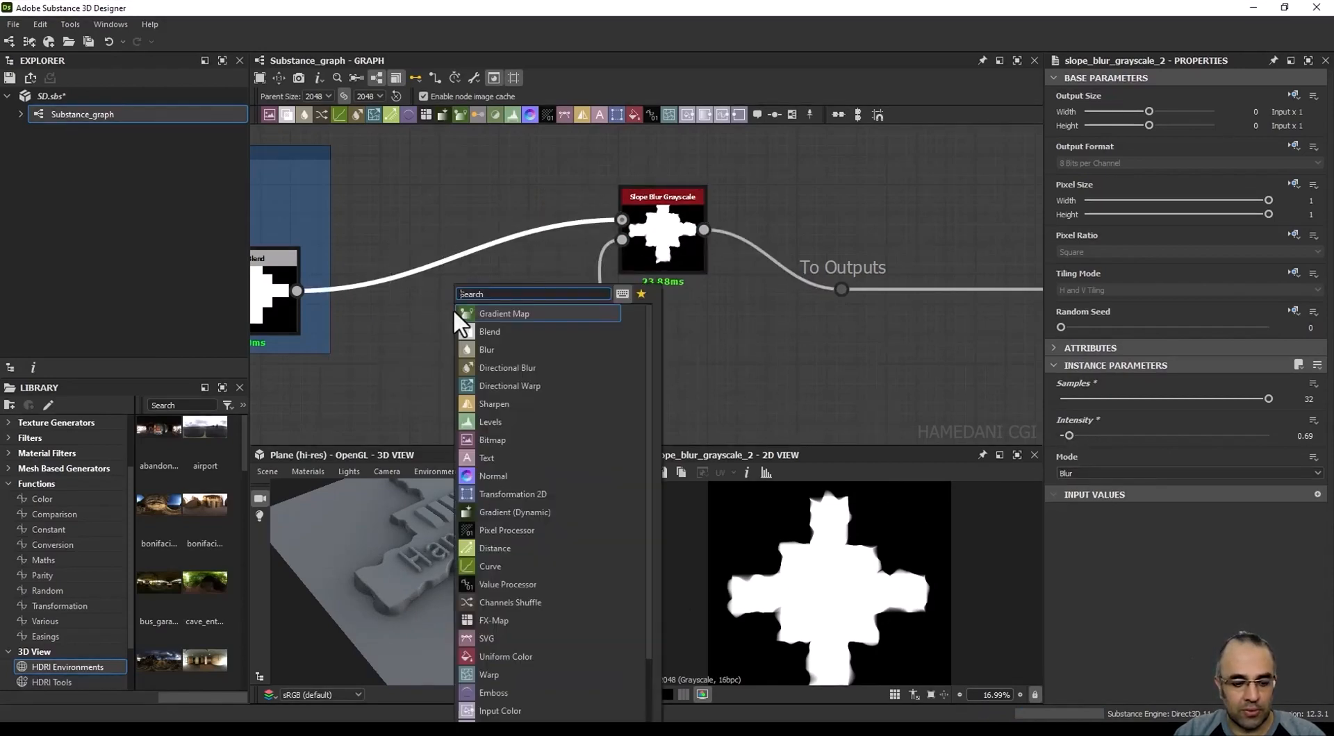
pyautogui.click(411, 212)
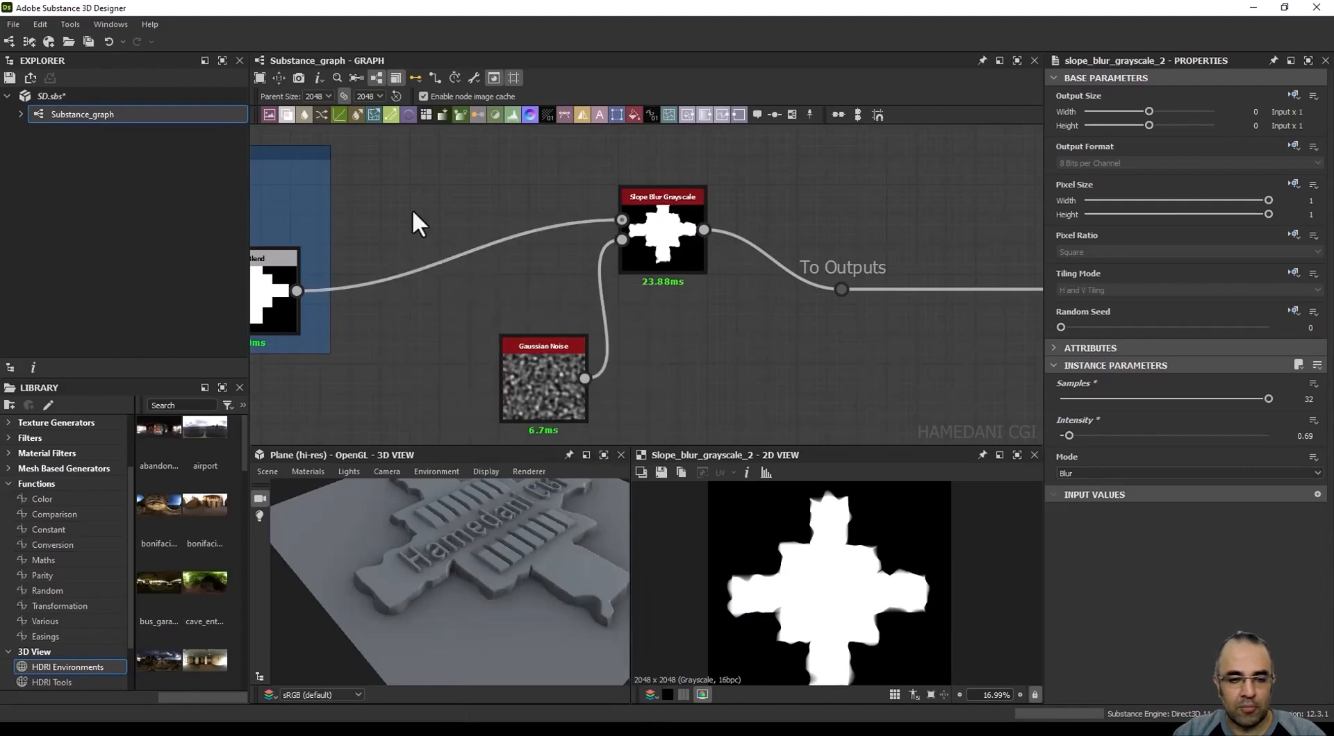
# Step: Add a Blur node and a Blur HQ Grayscale node between the Blend and Slope Blur Grayscale nodes
pyautogui.press('space')
pyautogui.write('b')
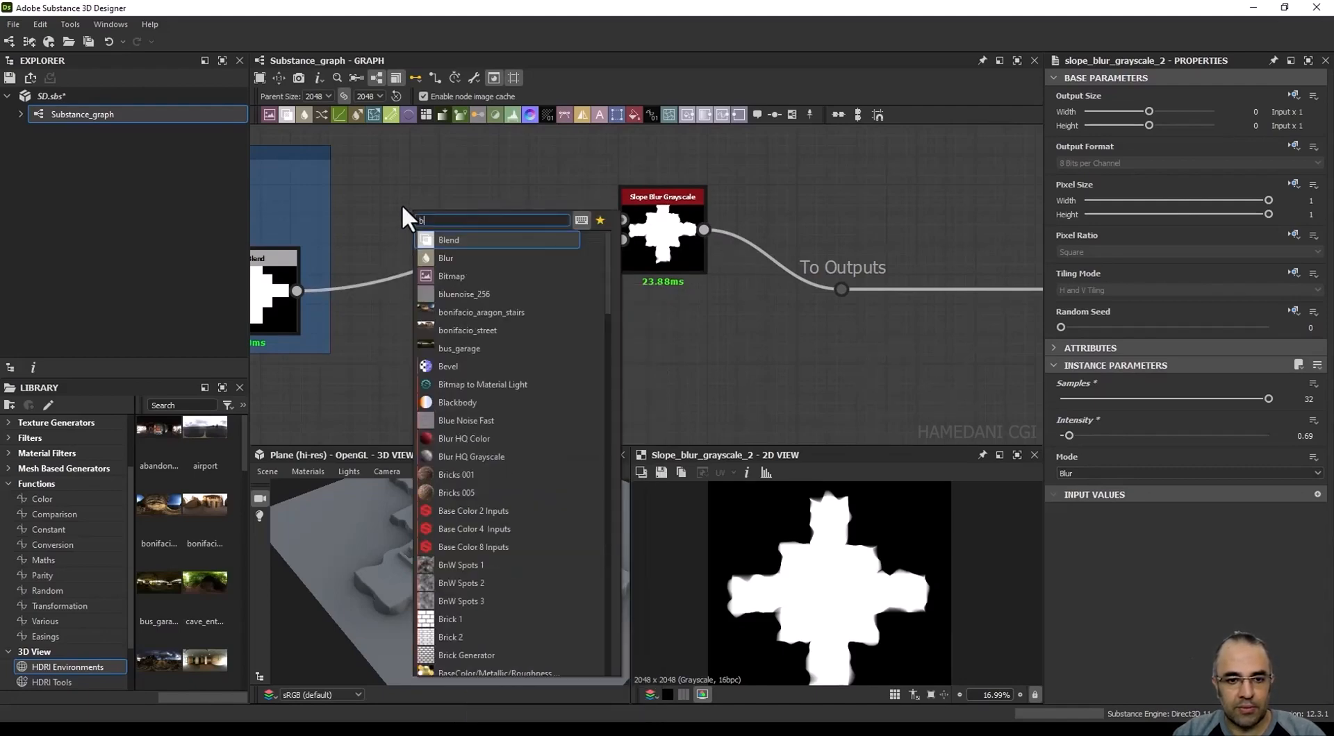
pyautogui.click(452, 255)
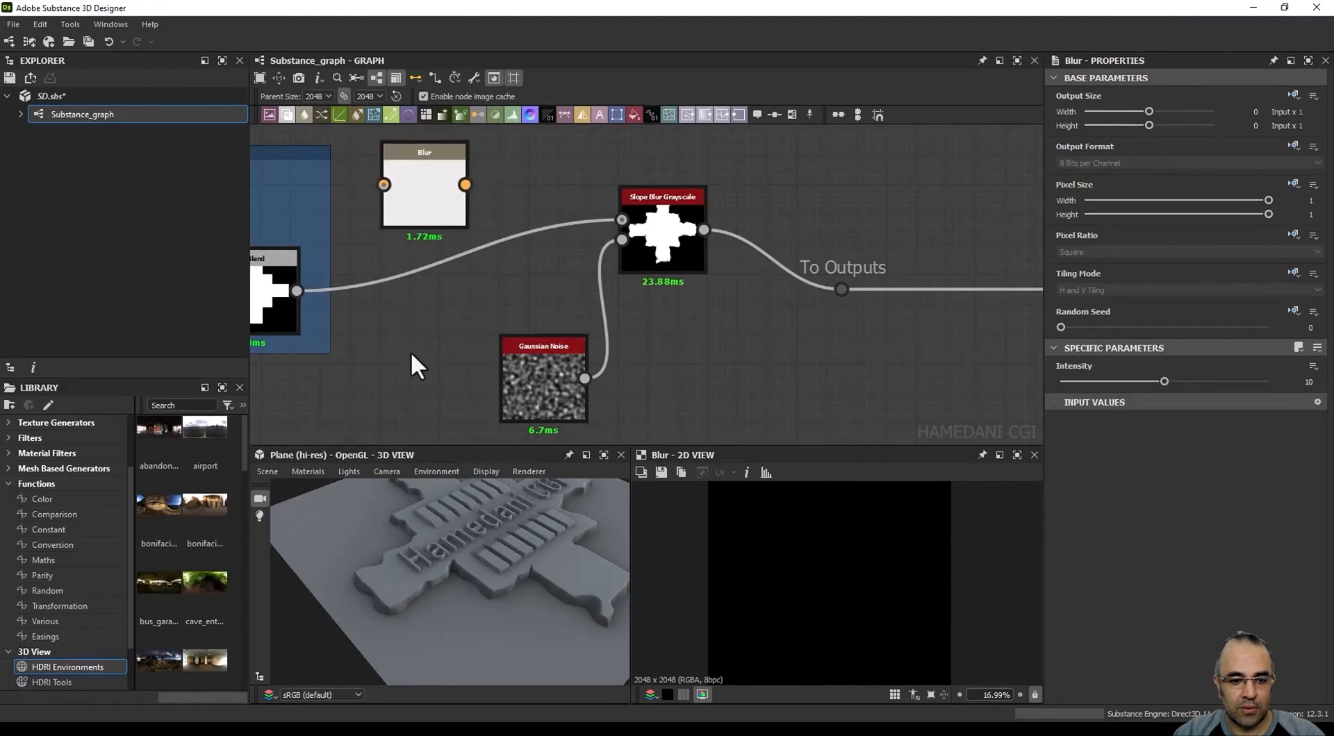
pyautogui.press('space')
pyautogui.write('h')
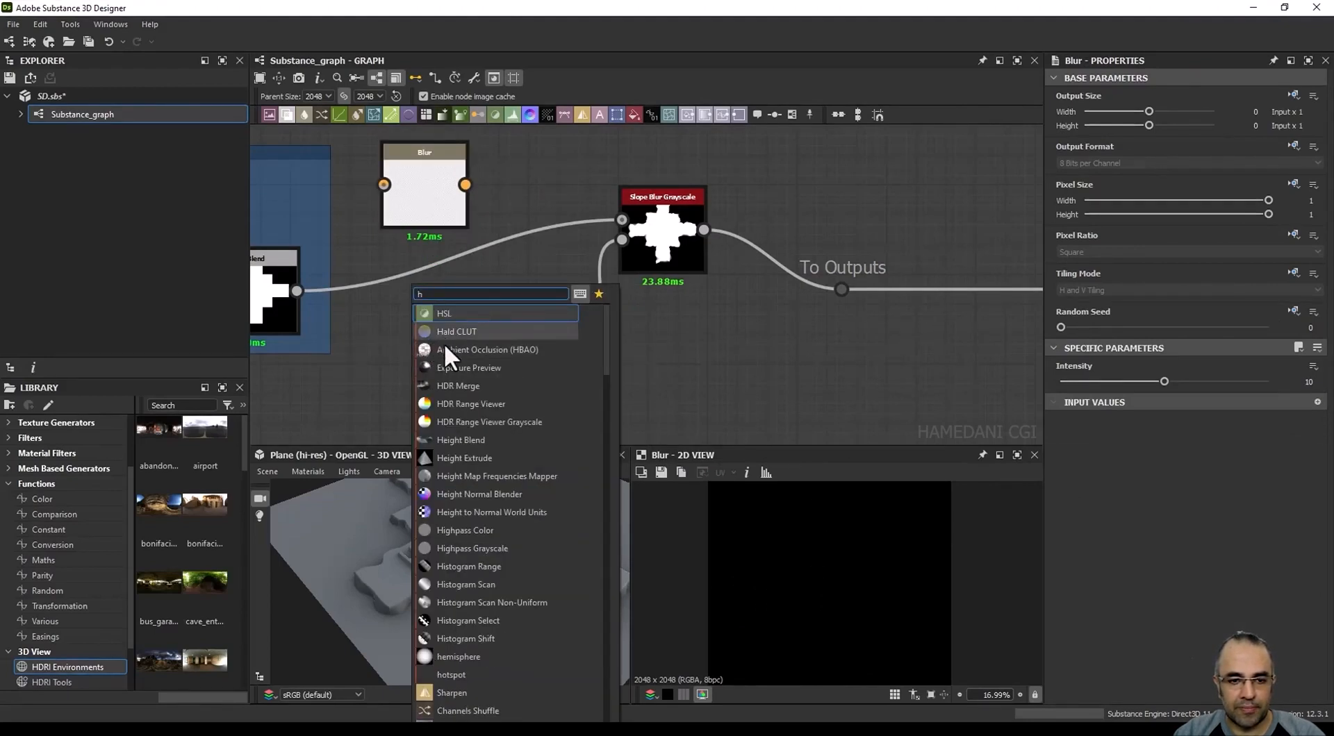
pyautogui.write('q')
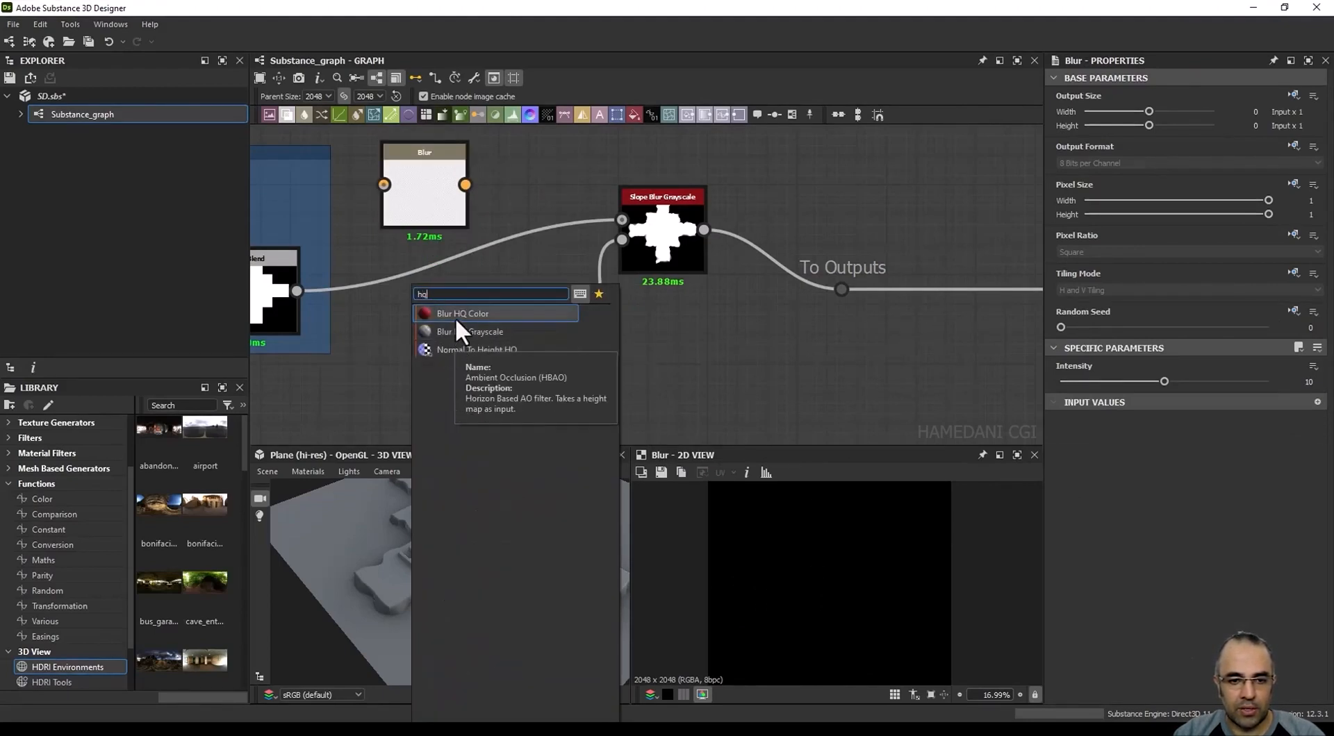
pyautogui.click(465, 331)
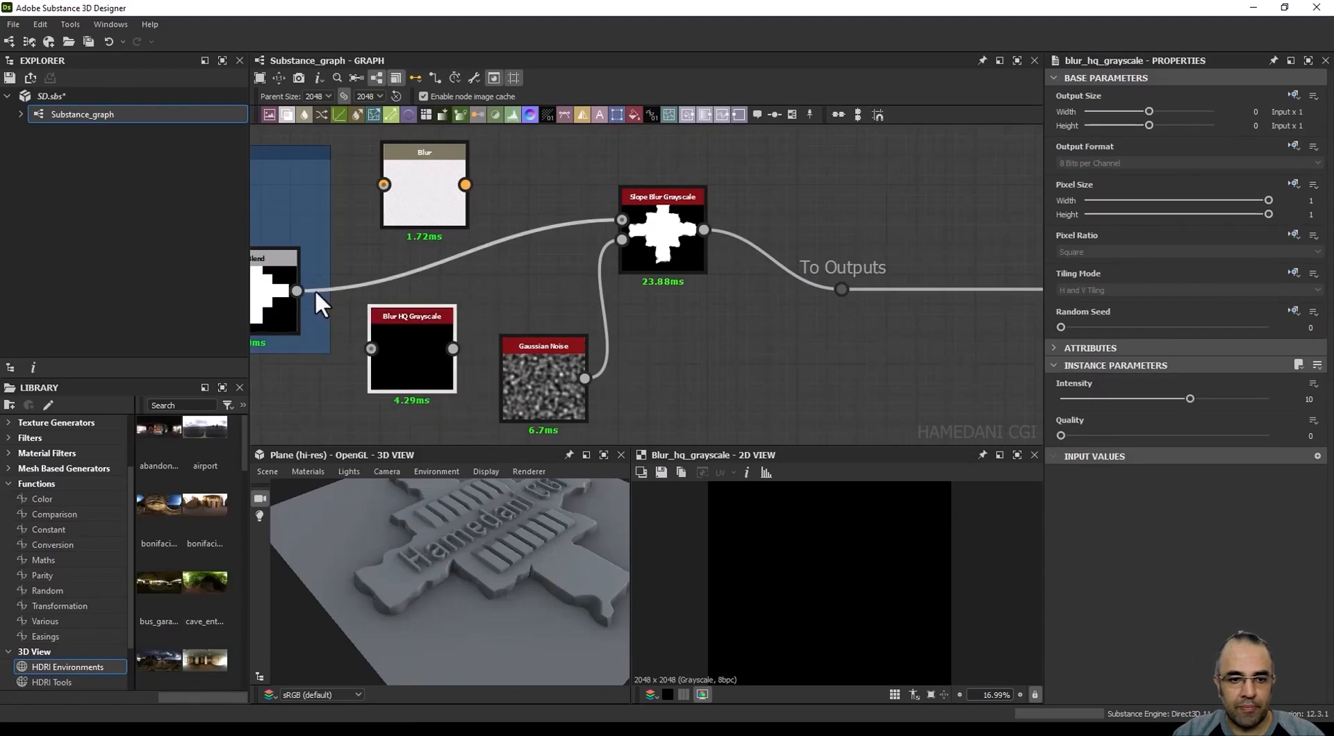
# Step: Route the Blend output through Blur HQ Grayscale into the Slope Blur's Grayscale input, with the Blur HQ Intensity at 0.59
pyautogui.moveTo(296, 290); pyautogui.dragTo(383, 348)
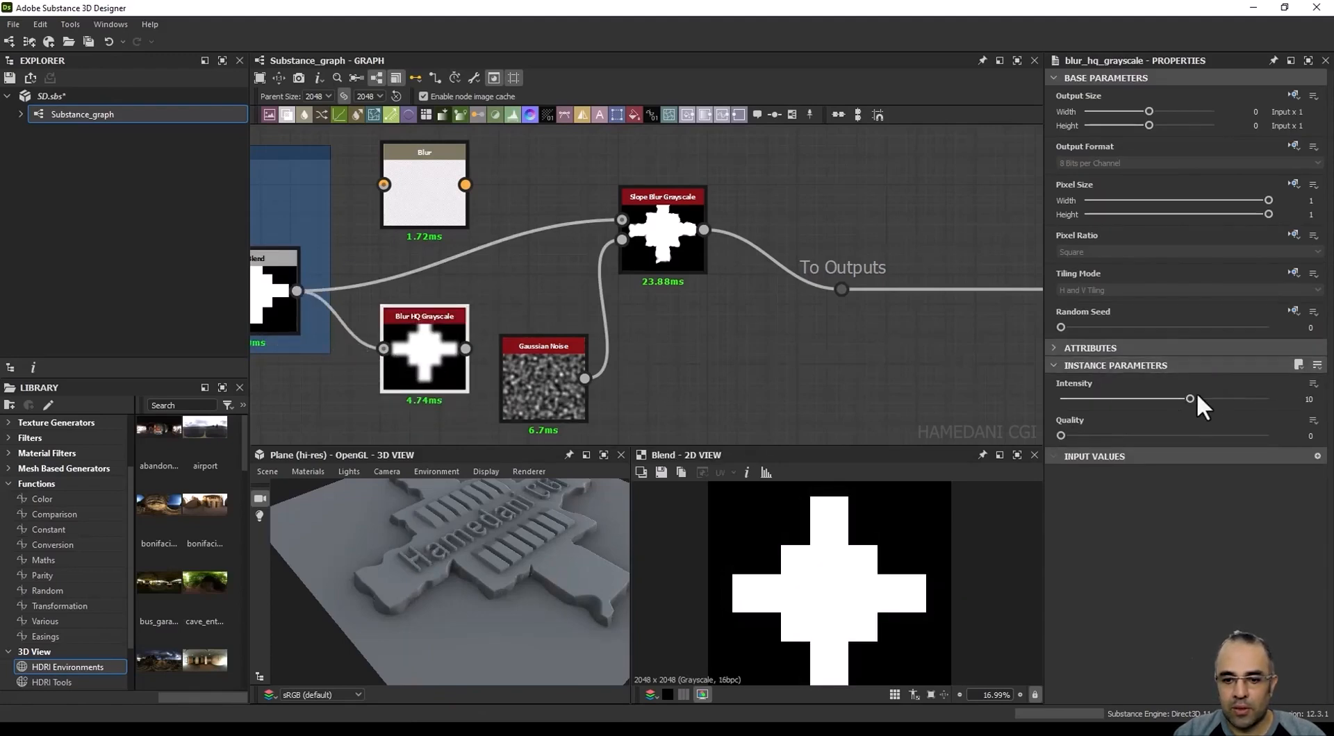
pyautogui.moveTo(1190, 399); pyautogui.dragTo(1114, 397)
pyautogui.doubleClick(420, 357)
pyautogui.moveTo(466, 349); pyautogui.dragTo(621, 221)
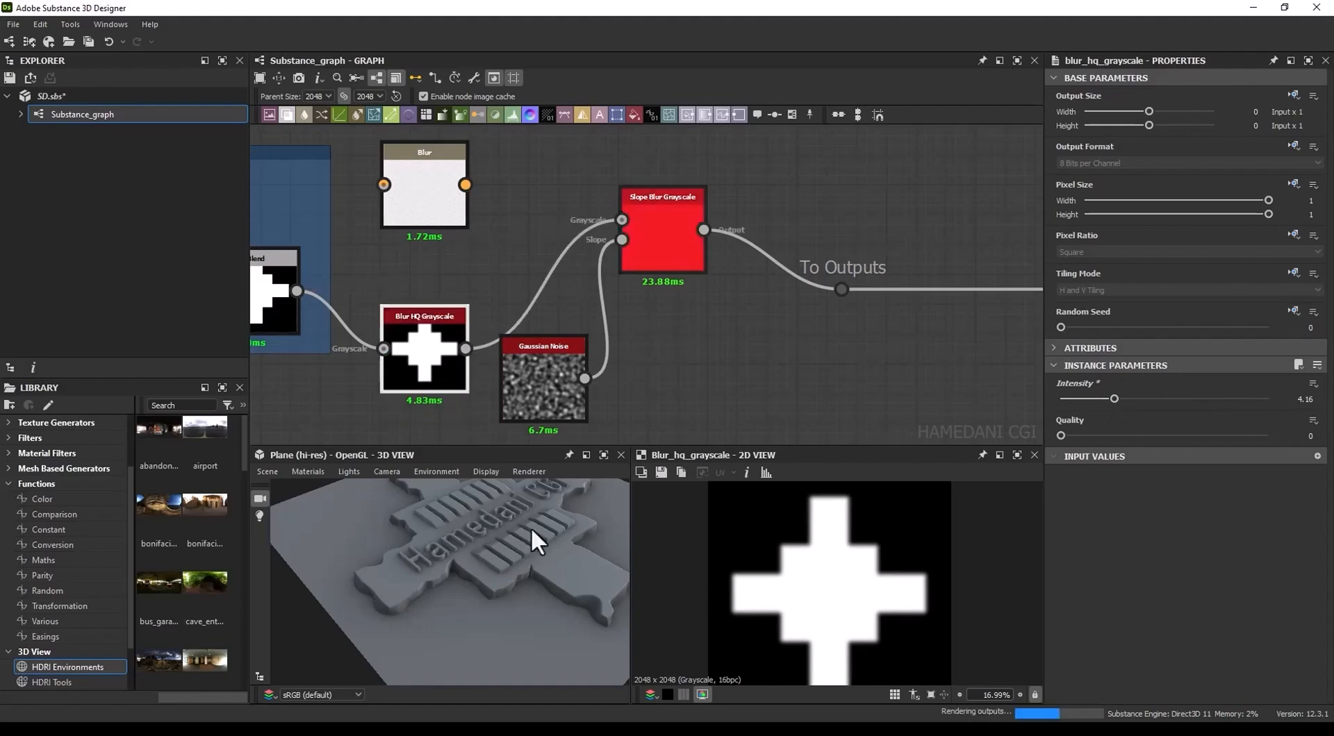
pyautogui.moveTo(1114, 398); pyautogui.dragTo(1067, 396)
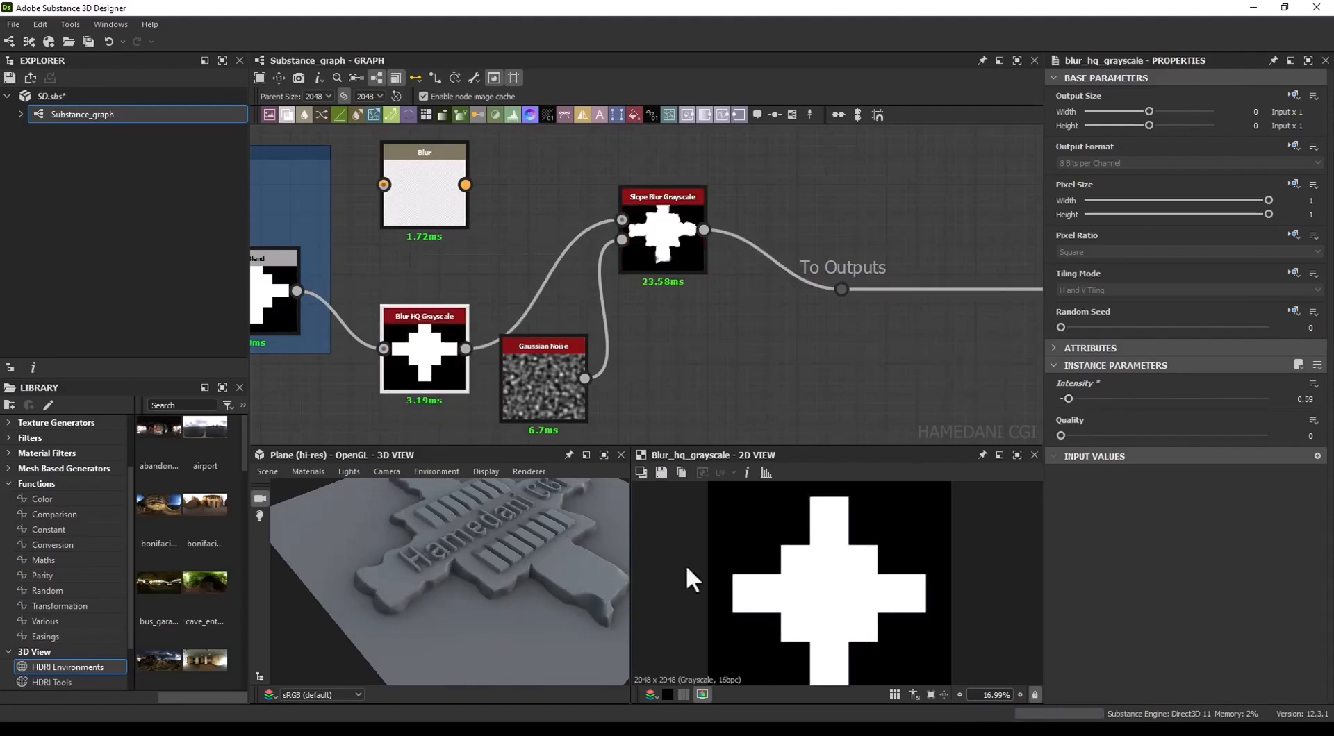
pyautogui.moveTo(598, 582); pyautogui.dragTo(605, 486)
# Step: Set the Slope Blur Grayscale's Intensity to 3.15 and inspect the distorted edges on the model
pyautogui.click(656, 252)
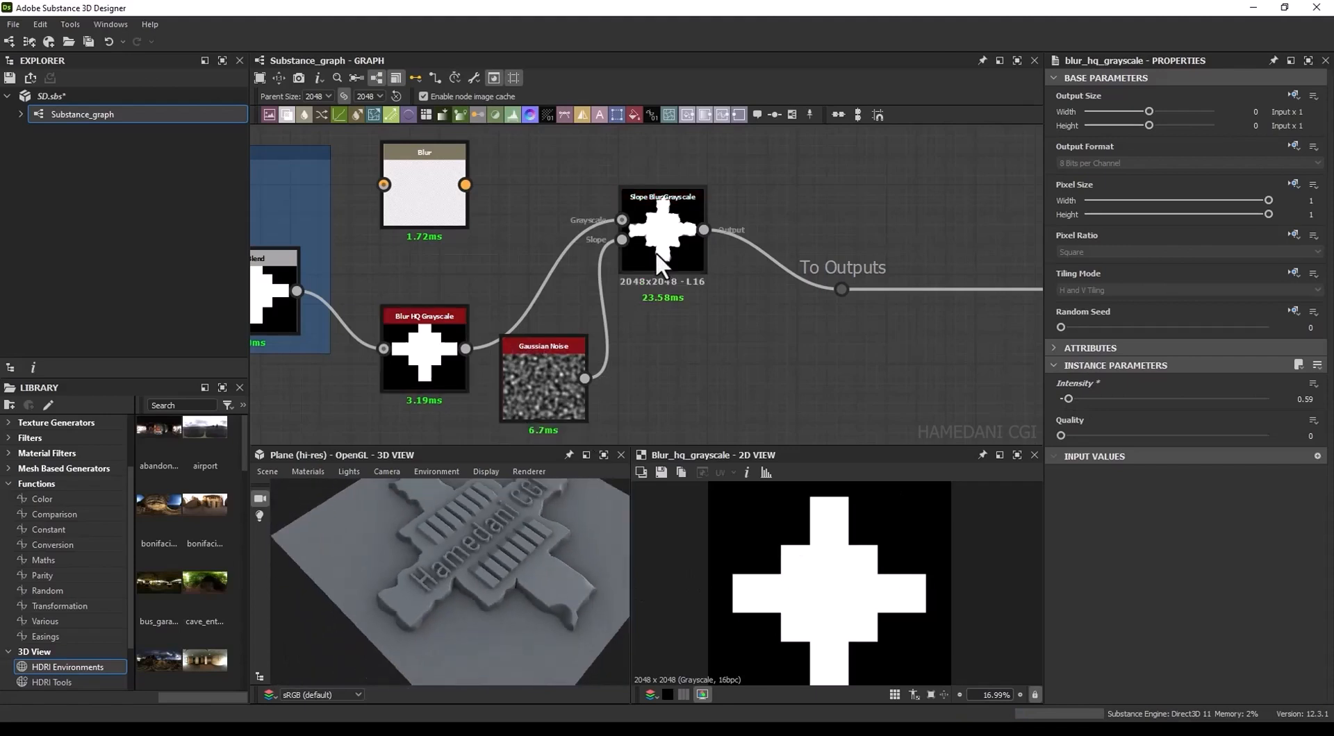
pyautogui.moveTo(1101, 433); pyautogui.dragTo(1100, 432)
pyautogui.moveTo(556, 610); pyautogui.dragTo(535, 501)
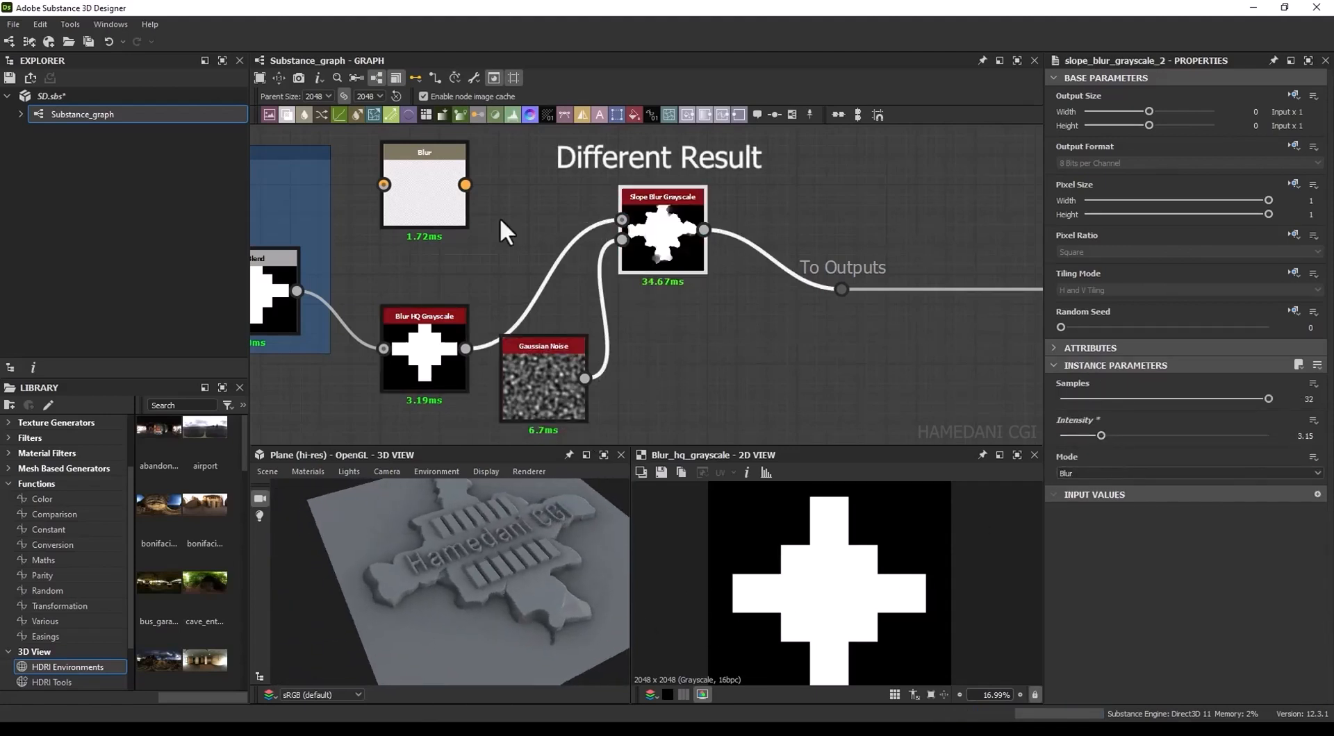
# Step: Route the Blend output through the plain Blur node into the Slope Blur's Grayscale input instead of Blur HQ
pyautogui.moveTo(465, 184); pyautogui.dragTo(383, 349)
pyautogui.hotkey('ctrl', 'z')
pyautogui.moveTo(422, 199); pyautogui.dragTo(482, 213)
pyautogui.moveTo(297, 291); pyautogui.dragTo(622, 219)
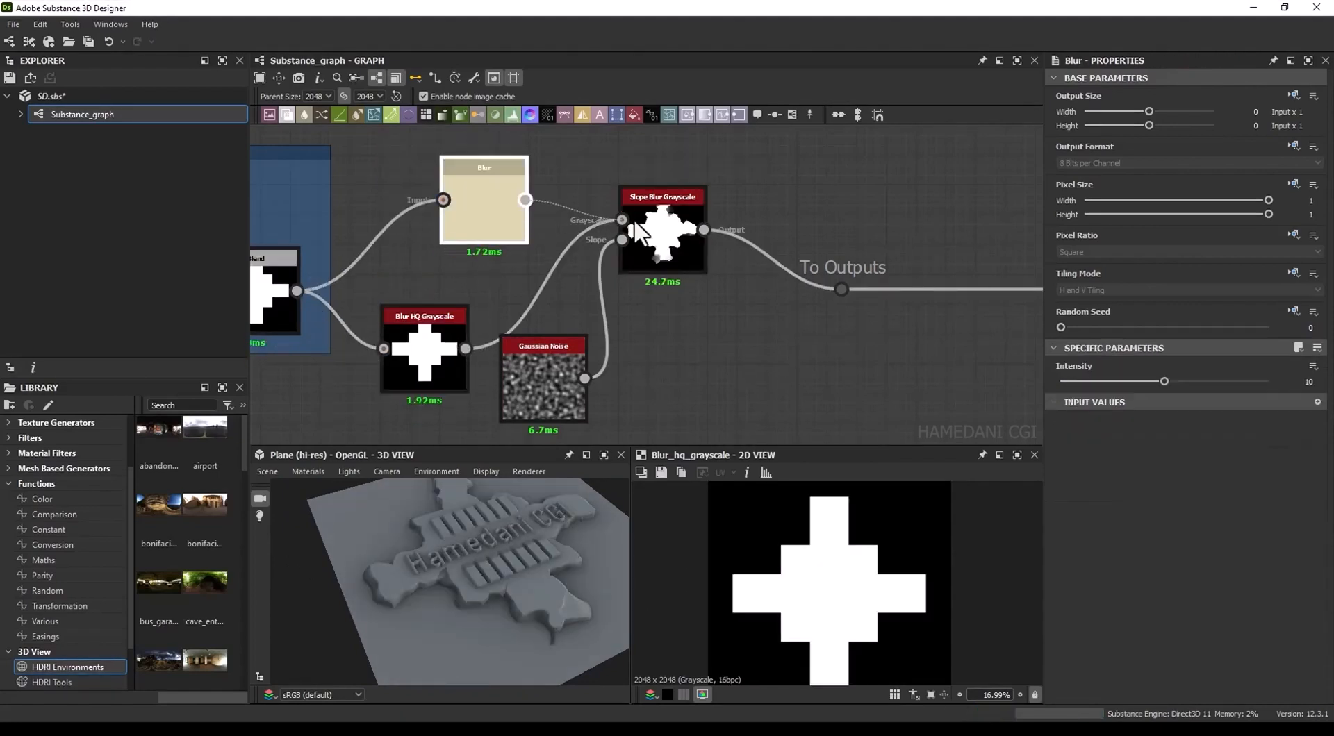
pyautogui.moveTo(510, 222); pyautogui.dragTo(482, 222)
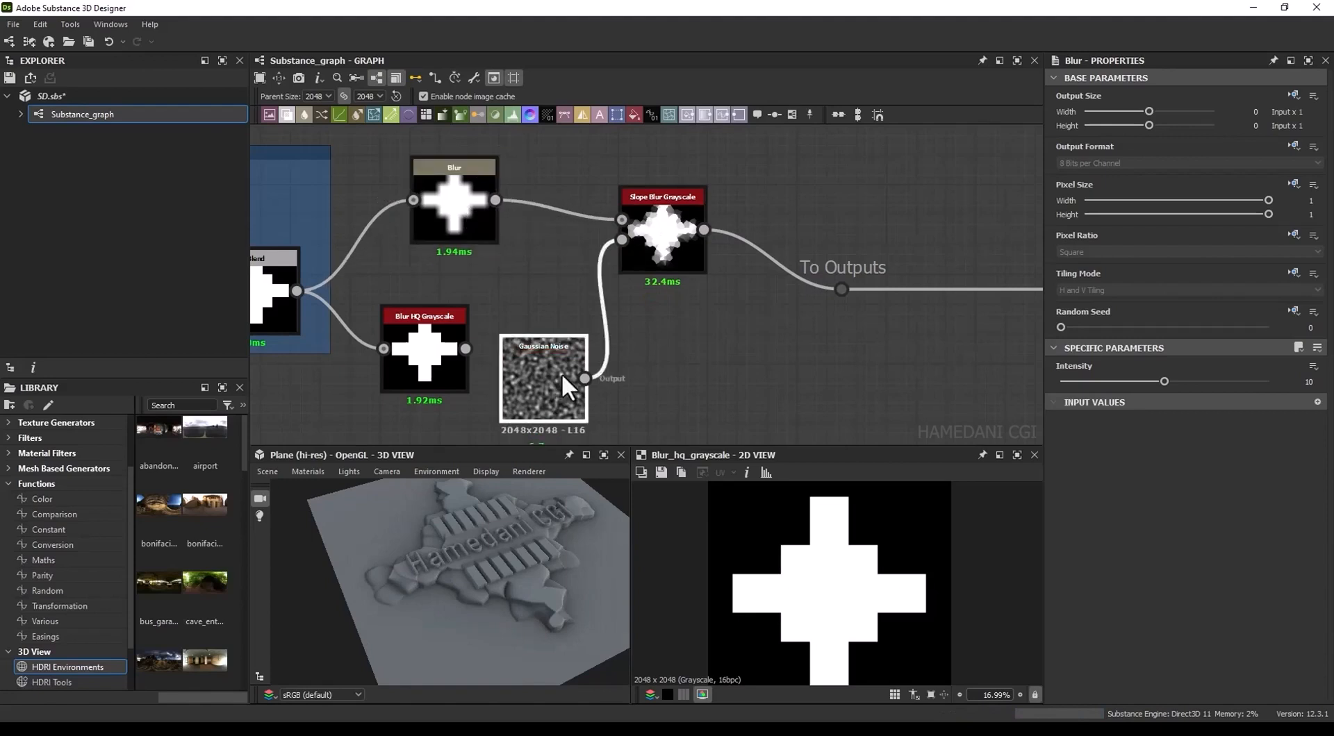
# Step: Reconnect Blur HQ Grayscale to the Slope Blur's Grayscale input, space out the nodes, and display the Slope Blur result
pyautogui.moveTo(561, 373); pyautogui.dragTo(591, 373)
pyautogui.moveTo(437, 369); pyautogui.dragTo(622, 220)
pyautogui.click(464, 322)
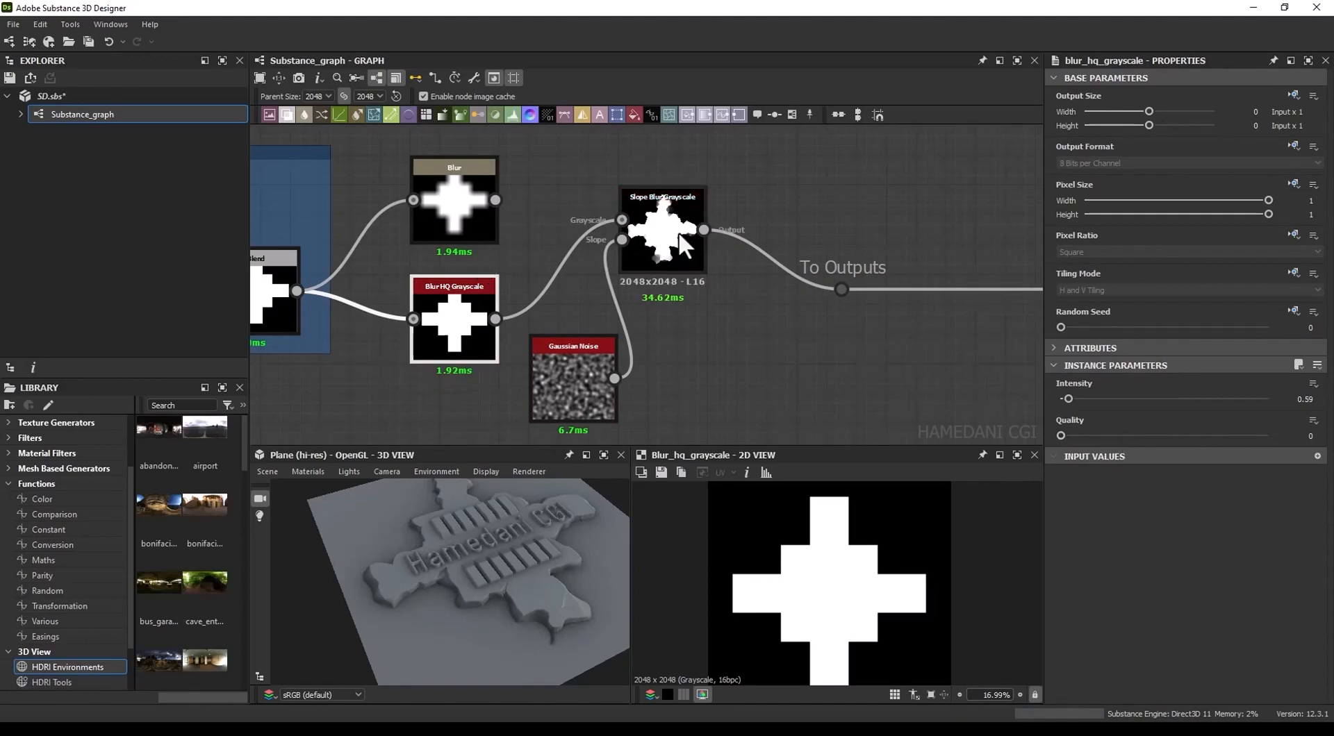
pyautogui.moveTo(663, 237); pyautogui.dragTo(723, 236)
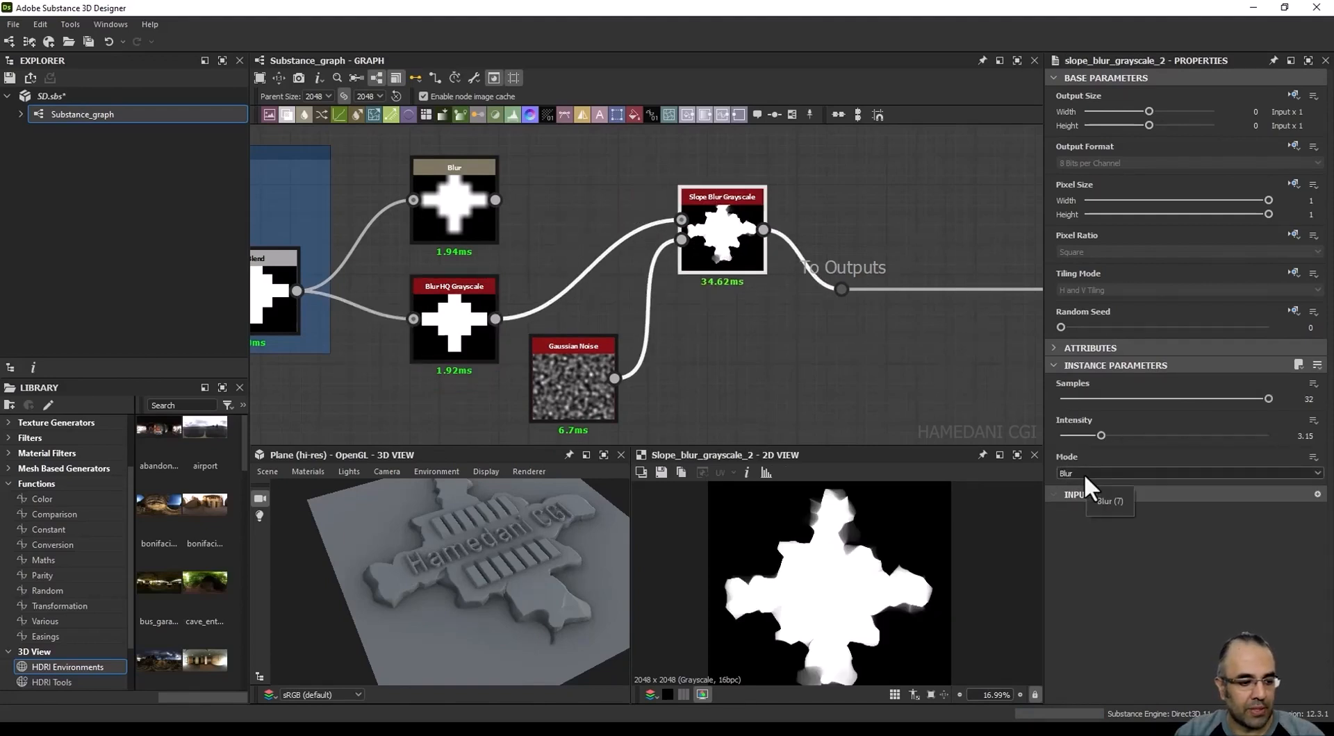
# Step: Switch the Slope Blur Grayscale to Min mode with Intensity 5.87 and inspect the shape's edges closely
pyautogui.click(1082, 473)
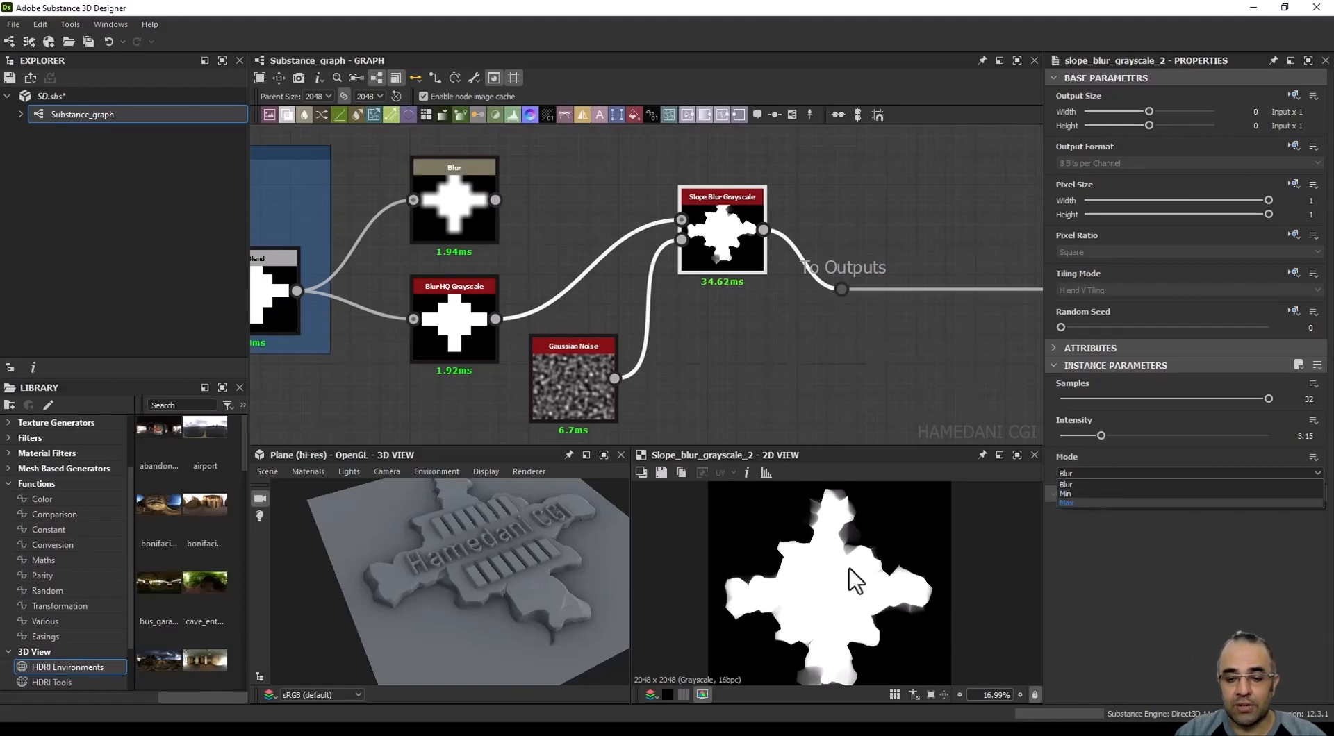
pyautogui.click(1085, 494)
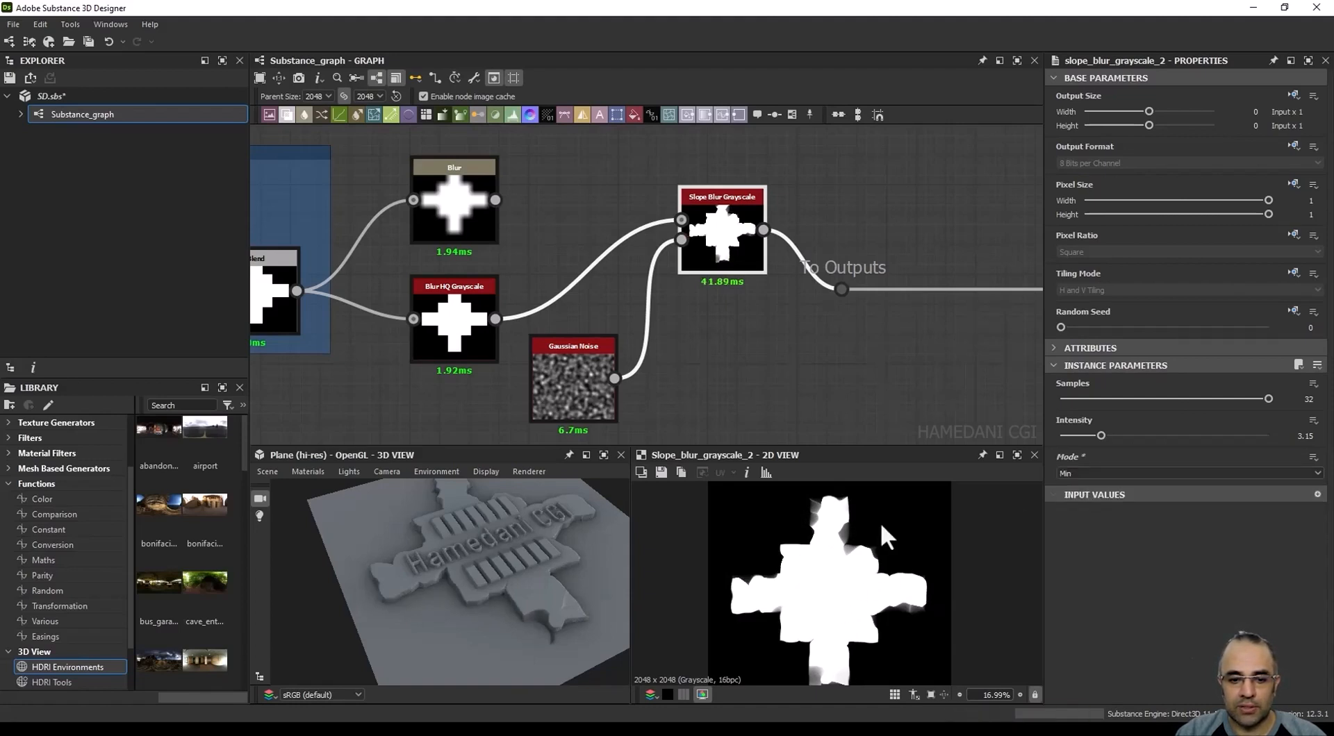
pyautogui.moveTo(1100, 435); pyautogui.dragTo(1136, 431)
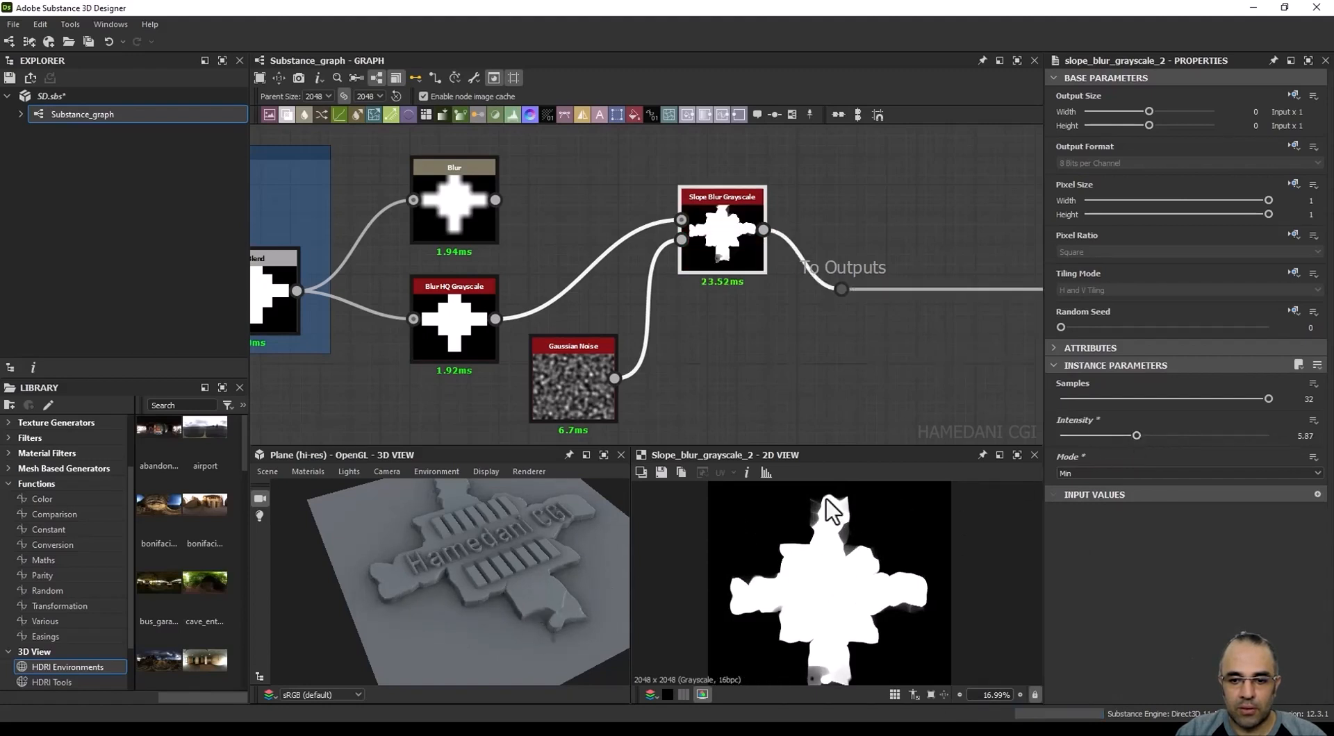
pyautogui.scroll(4, 844, 511)
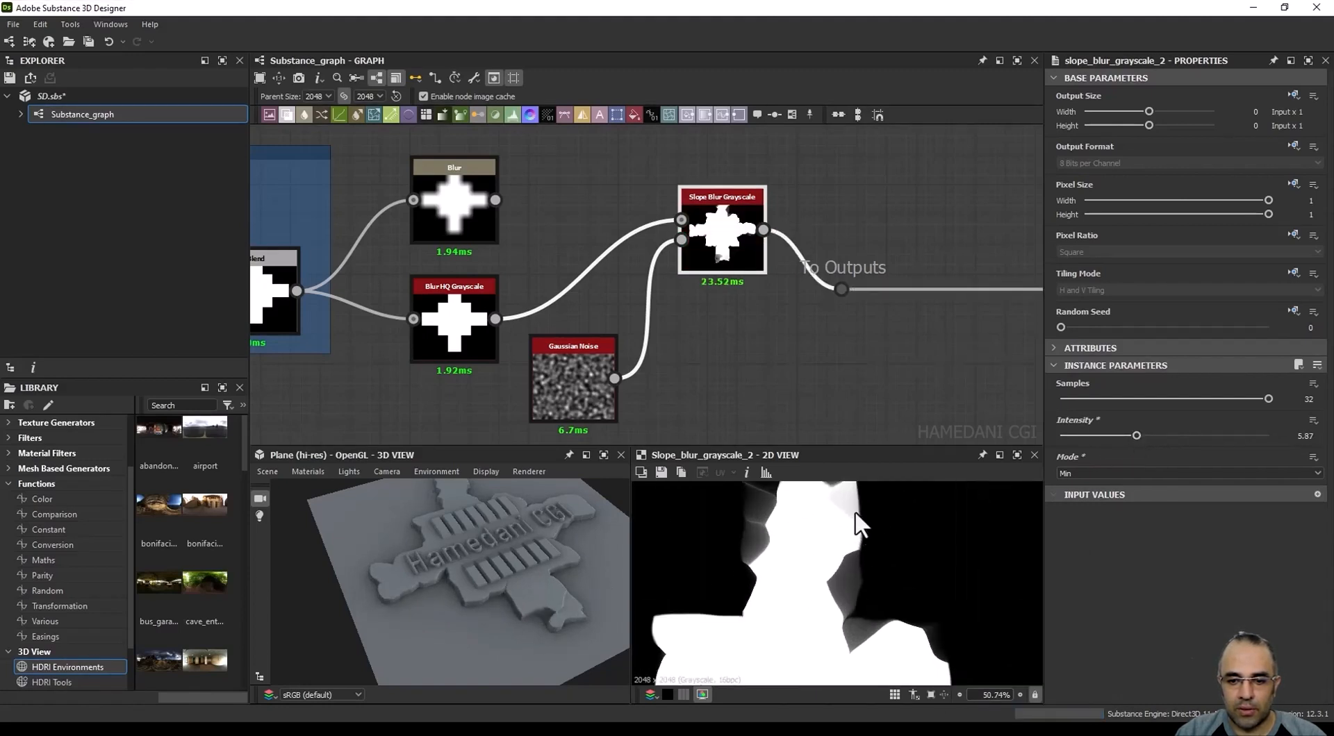
# Step: Change the Slope Blur Grayscale's Mode to Max and review the whole shape in the 2D preview
pyautogui.click(1081, 473)
pyautogui.click(1072, 499)
pyautogui.scroll(-4, 828, 596)
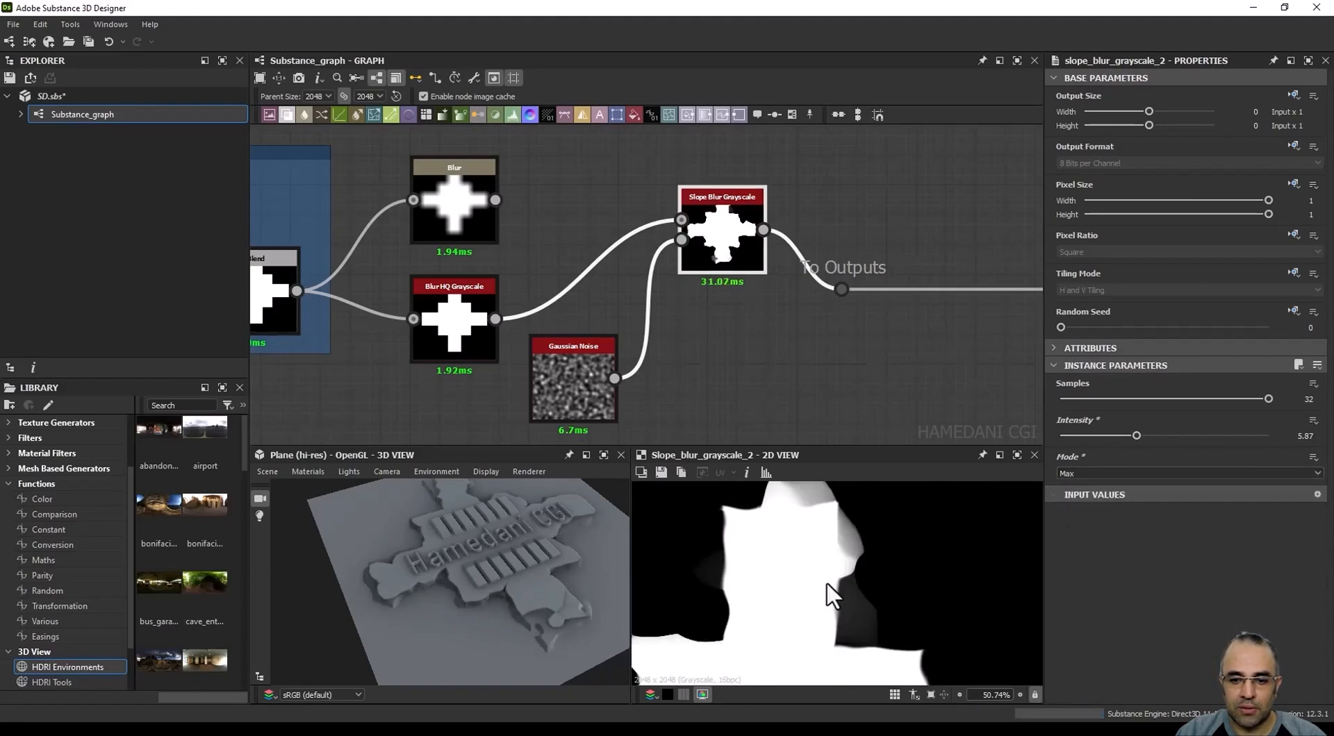
pyautogui.moveTo(819, 612); pyautogui.dragTo(811, 520, button='middle')
pyautogui.scroll(-2, 814, 535)
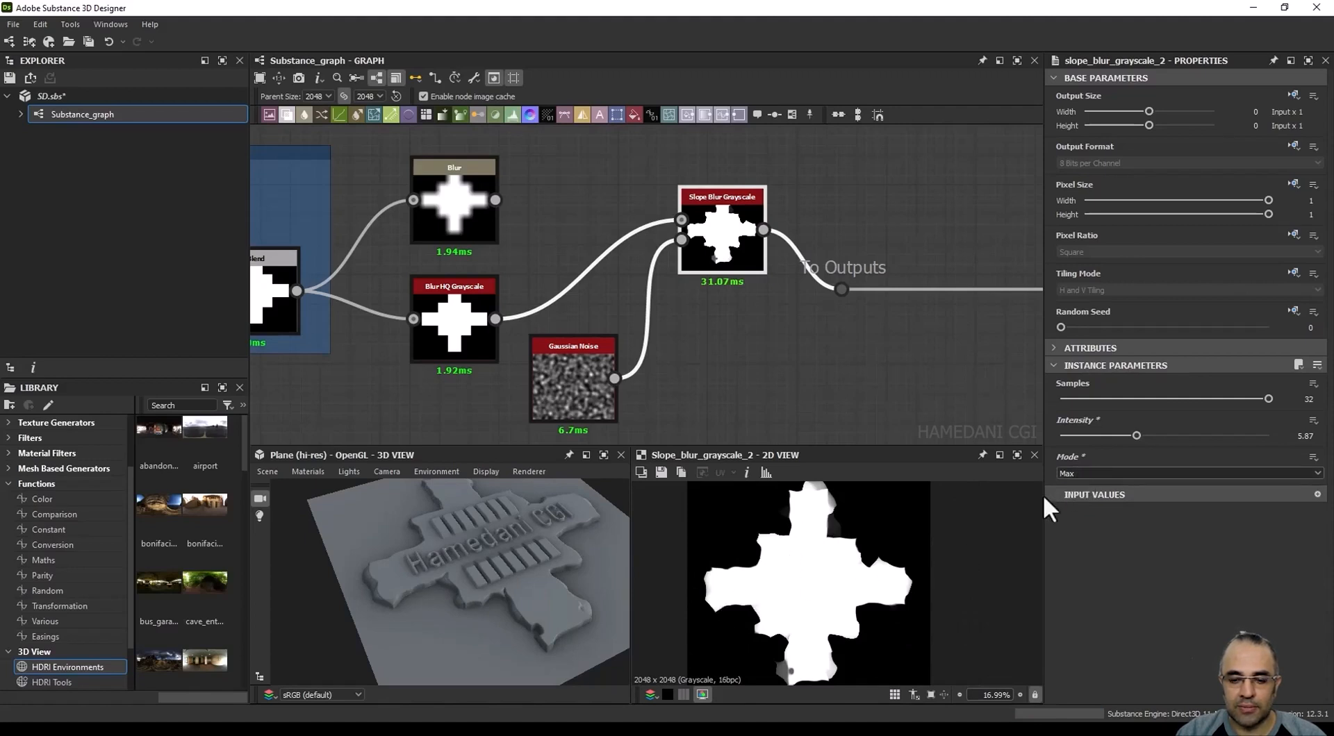
pyautogui.scroll(-1, 806, 583)
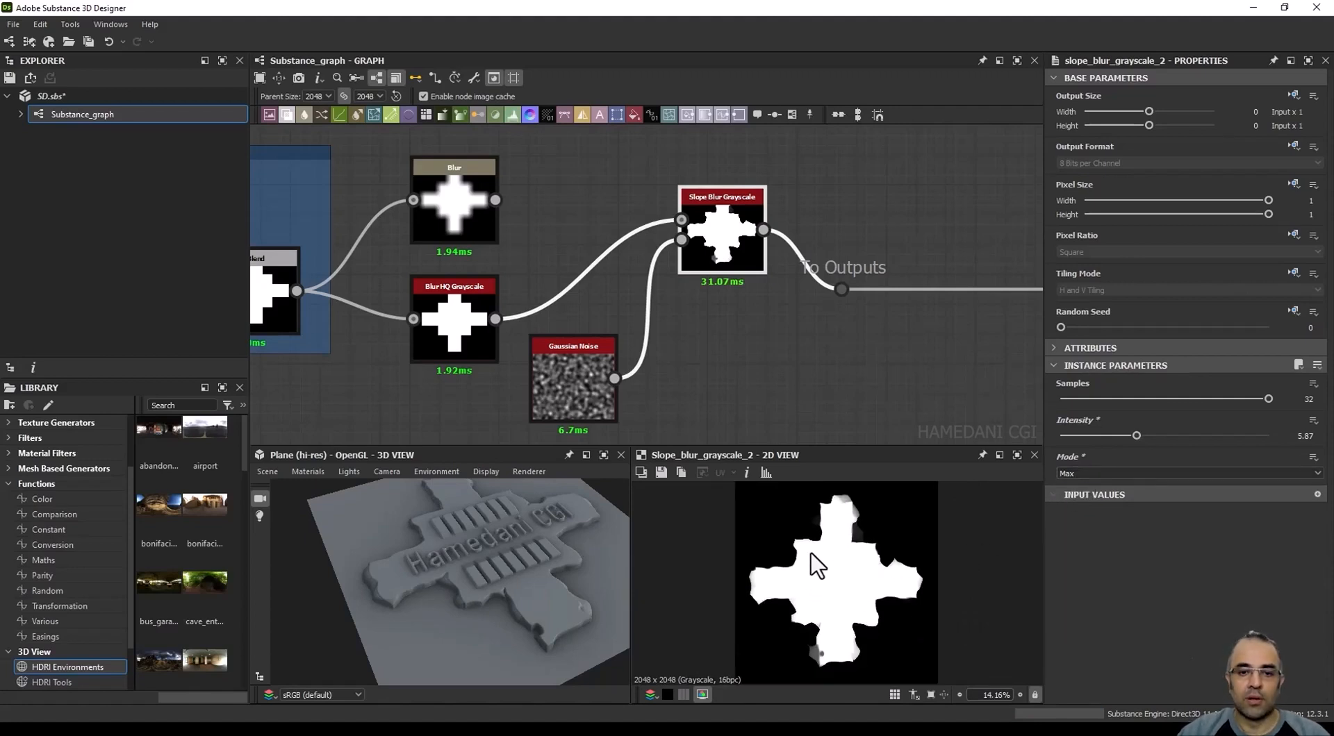